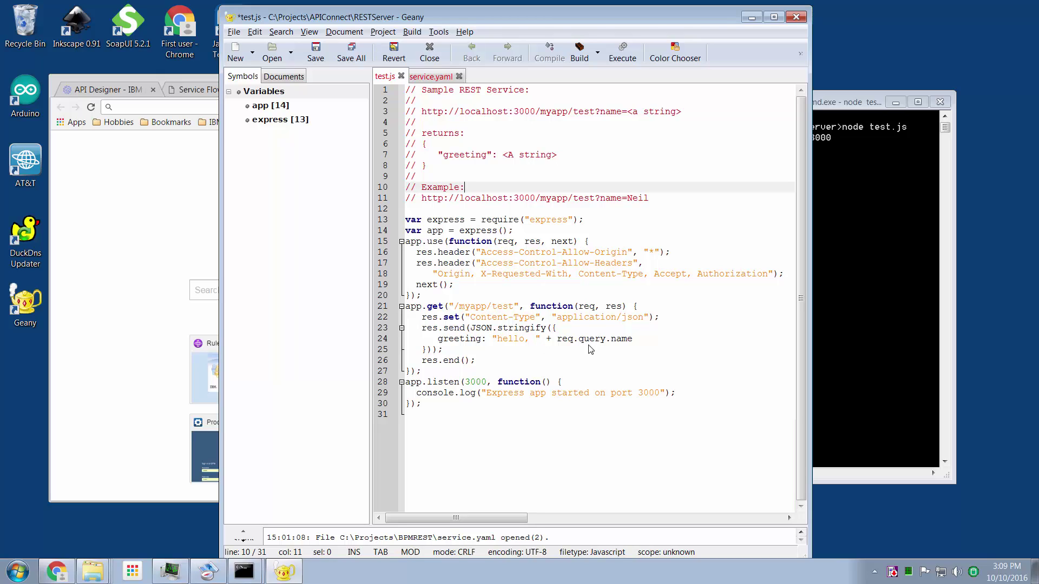
- Copy the example URL from line 11 of test.js and load it in Chrome's new tab
left_click(657, 198)
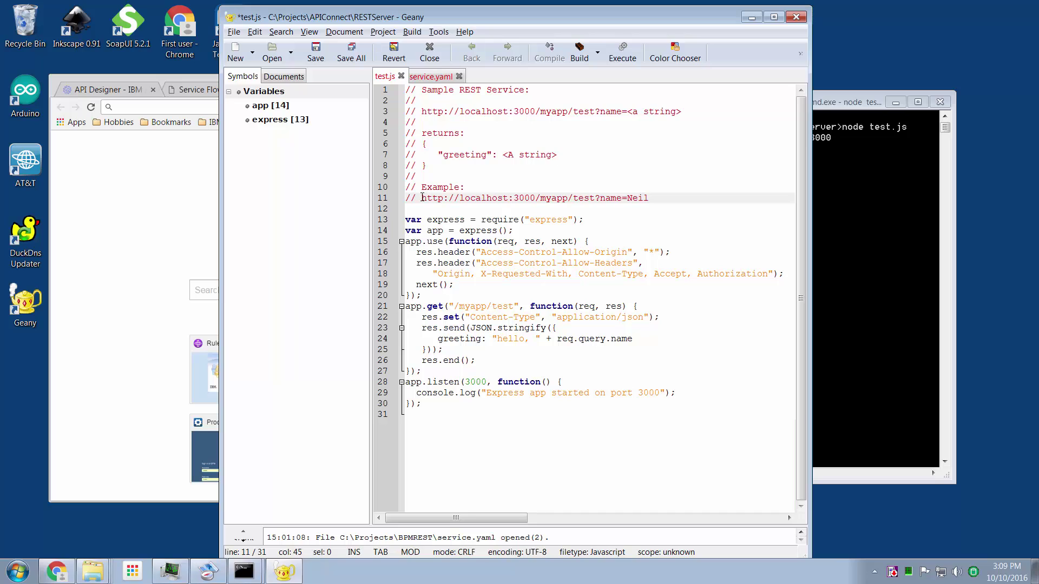
left_click_drag(422, 198, 660, 198)
right_click(660, 198)
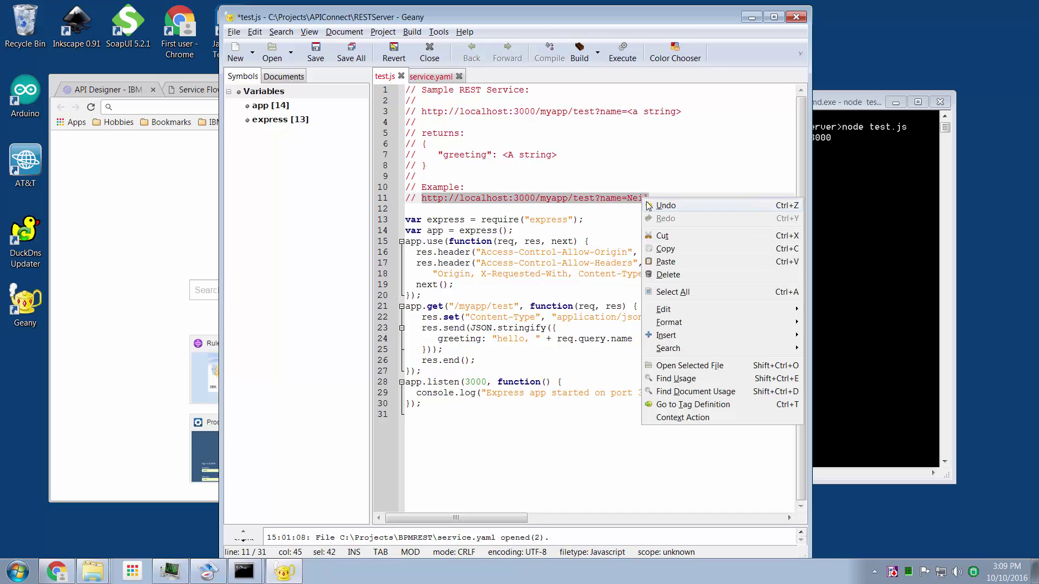
left_click(667, 252)
left_click(117, 187)
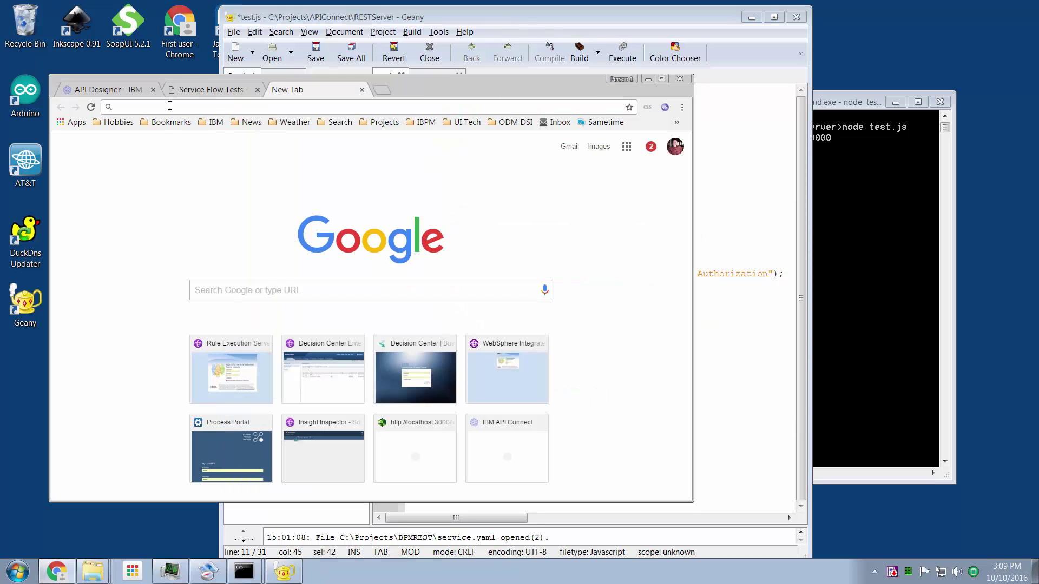
left_click(163, 108)
key("ctrl+v")
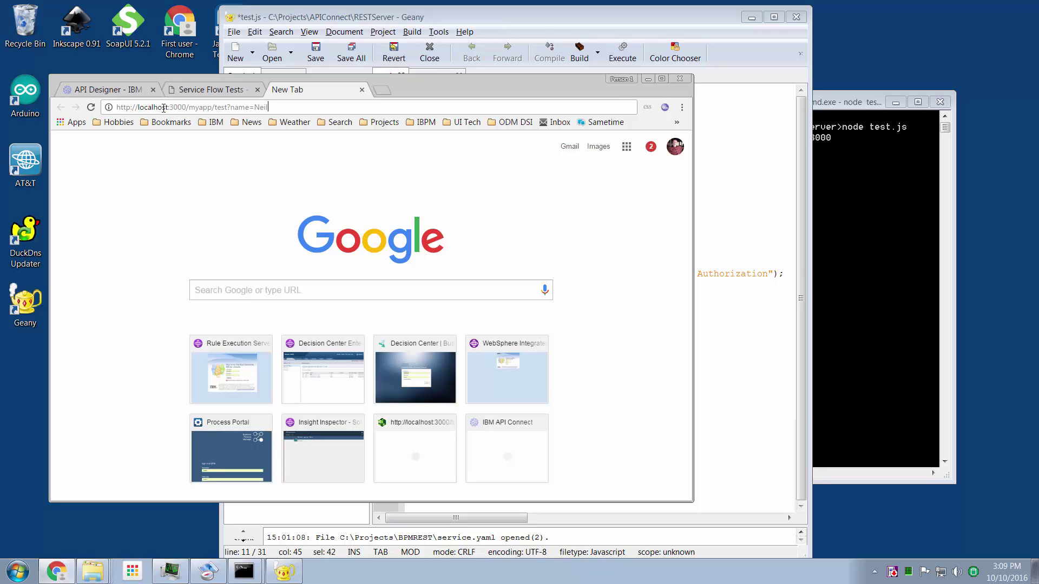
key("Return")
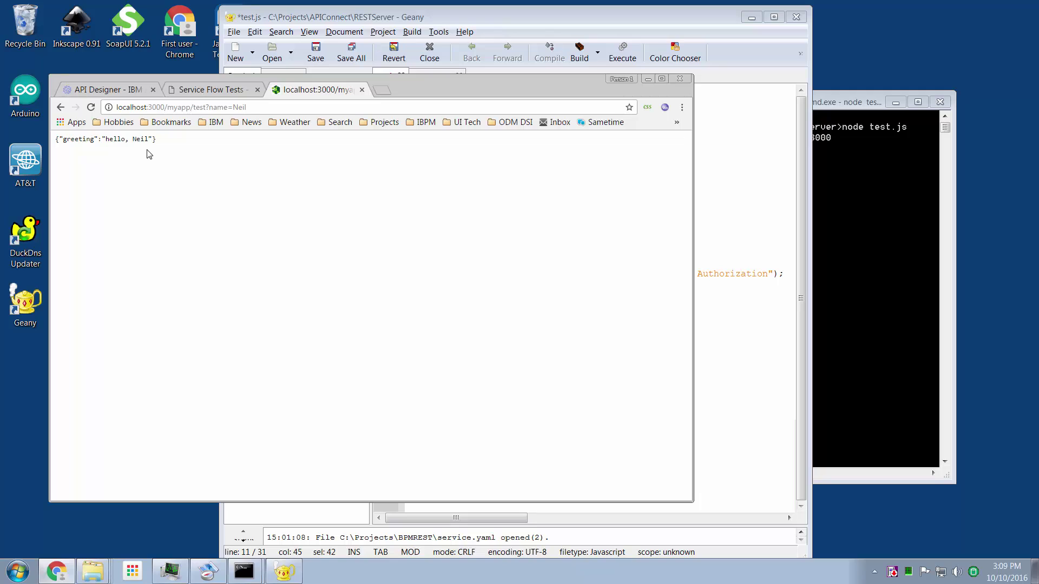
- Request the test service again with a different first name as the name parameter in the URL
left_click(263, 108)
left_click(263, 110)
key("BackSpace")
key("BackSpace")
key("BackSpace")
key("BackSpace")
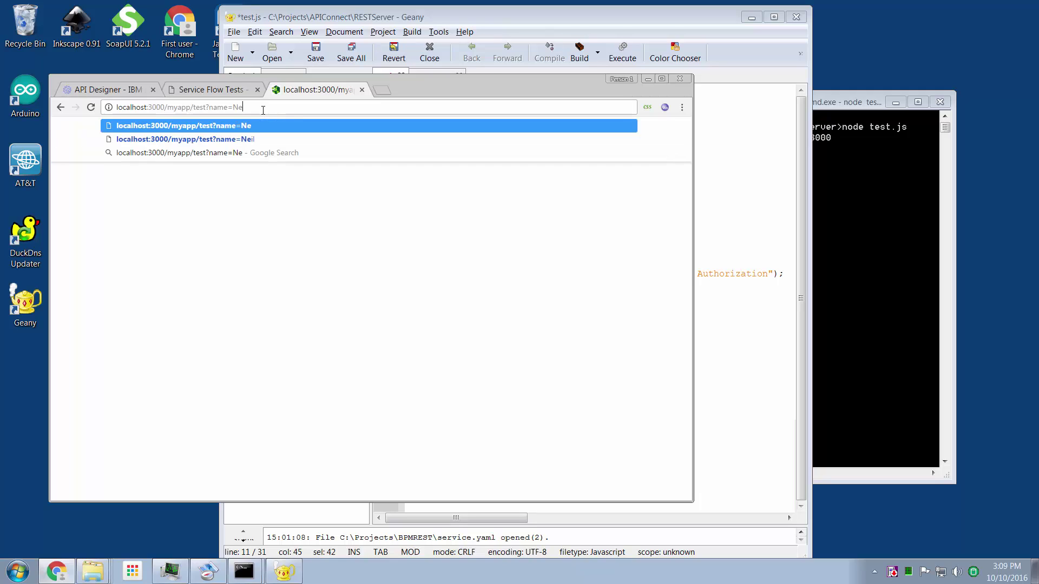
type("Bob")
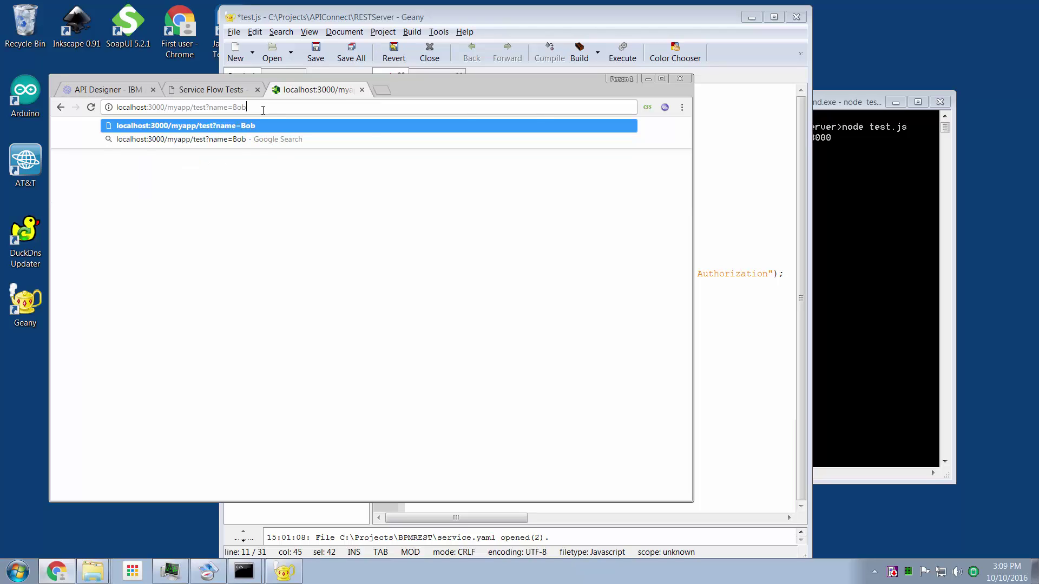
key("Return")
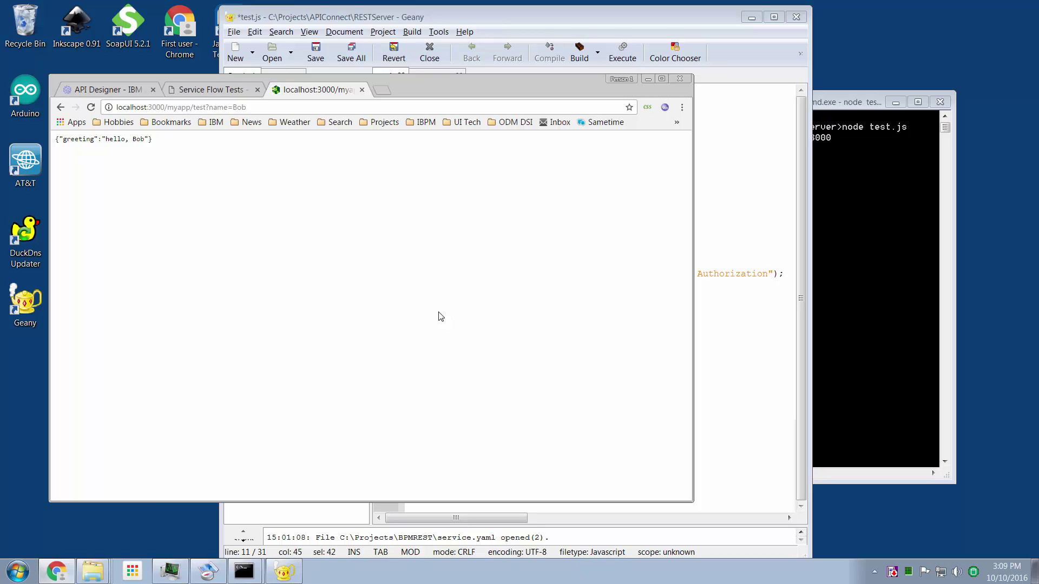
- Switch to API Designer in Chrome, enlarge the window and start a new OpenAPI from scratch titled TestBPM
left_click(779, 304)
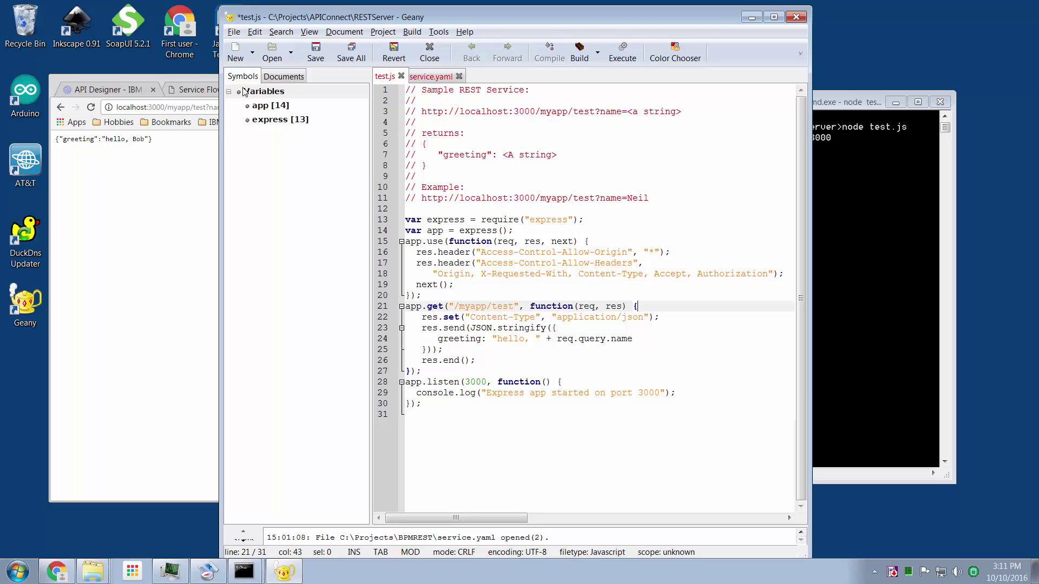
left_click(114, 89)
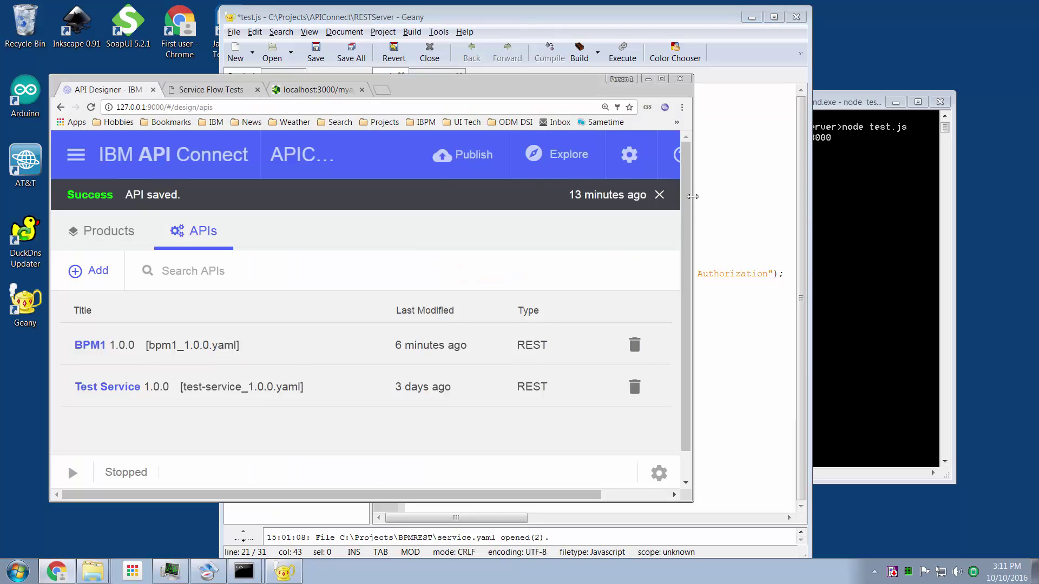
left_click_drag(693, 196, 911, 202)
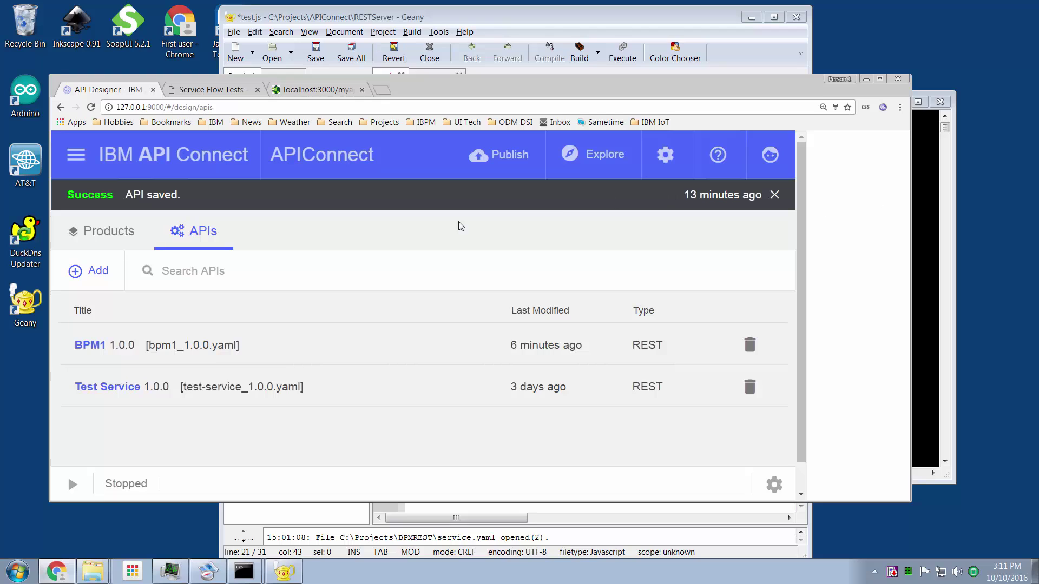
left_click(96, 275)
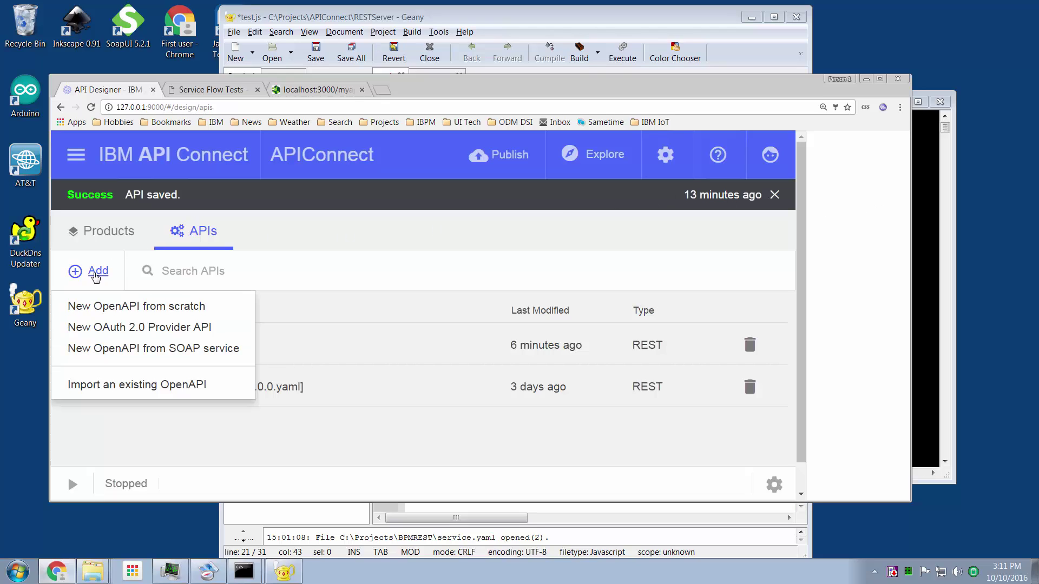
left_click(123, 311)
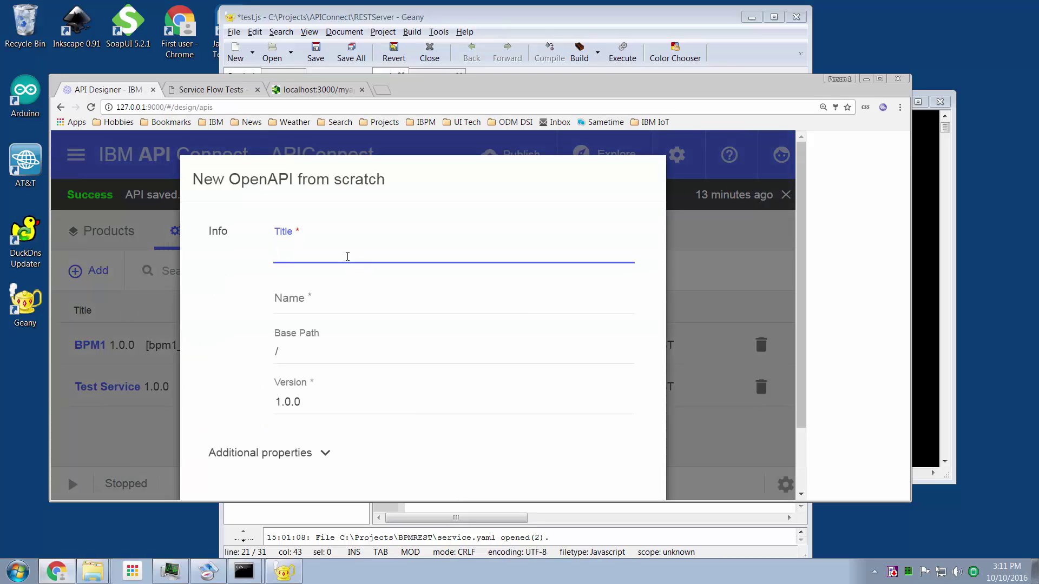
type("TestBPM")
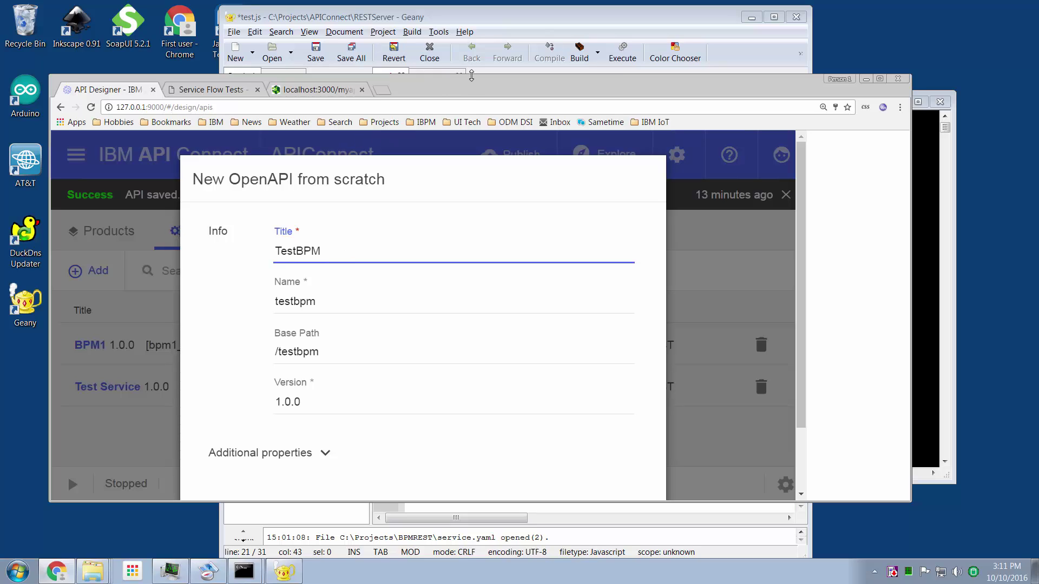
left_click_drag(471, 76, 471, 27)
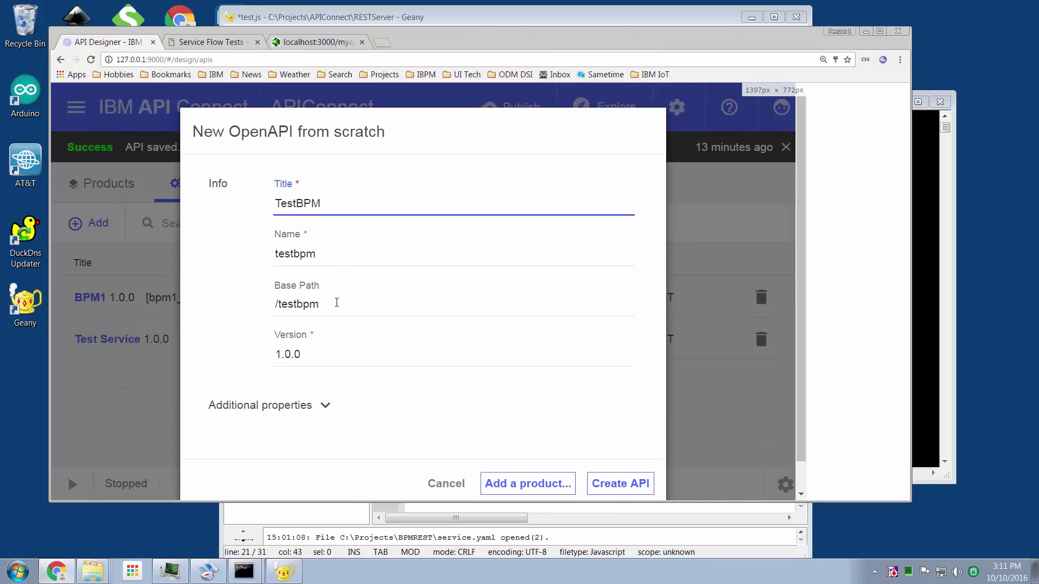
- Set the new API's base path to /myapp, checking it against the service URL in test.js
left_click(336, 303)
left_click_drag(337, 302, 278, 304)
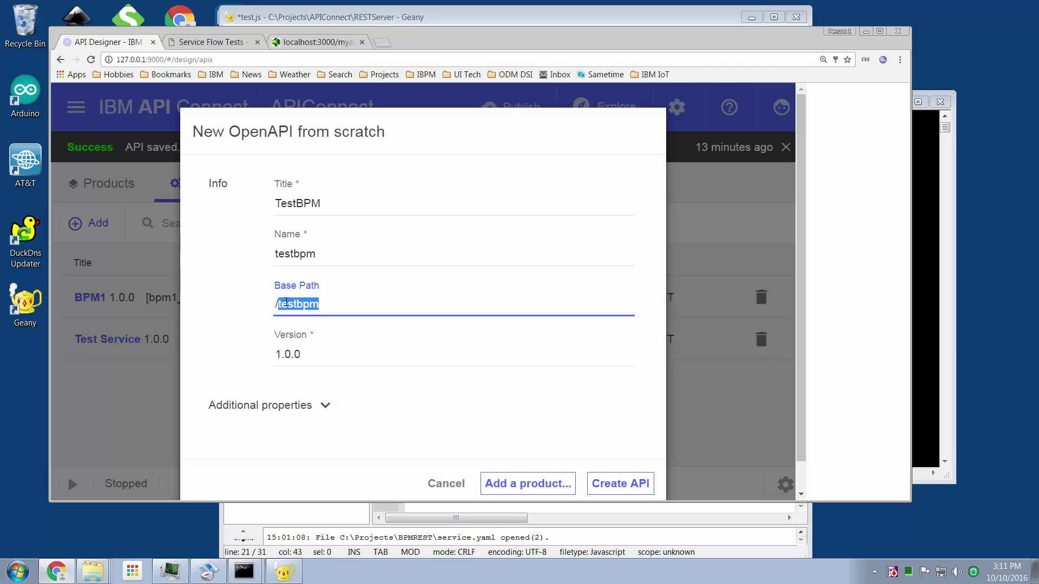
type("myapp")
left_click(551, 538)
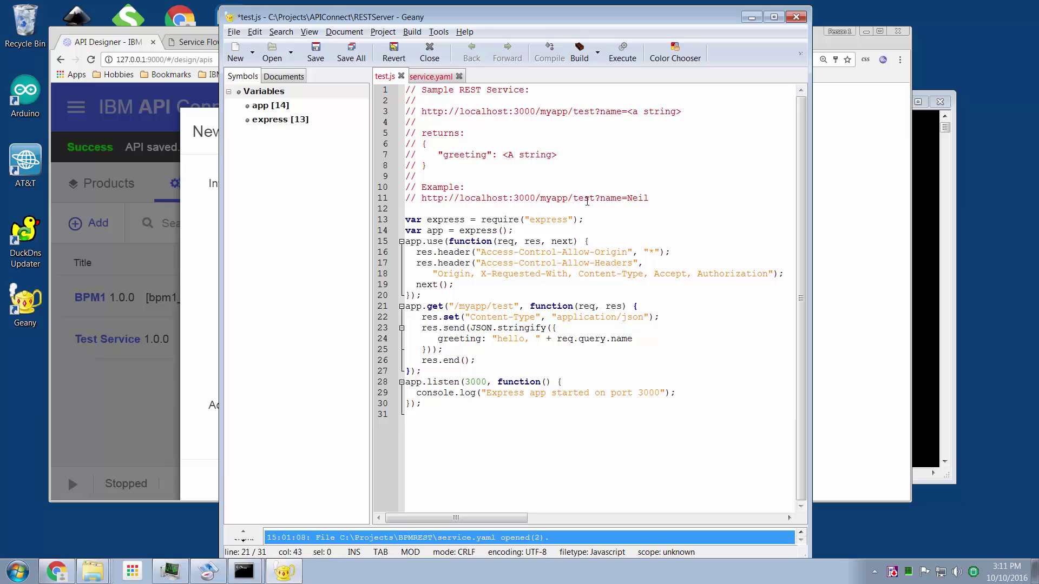
left_click(201, 287)
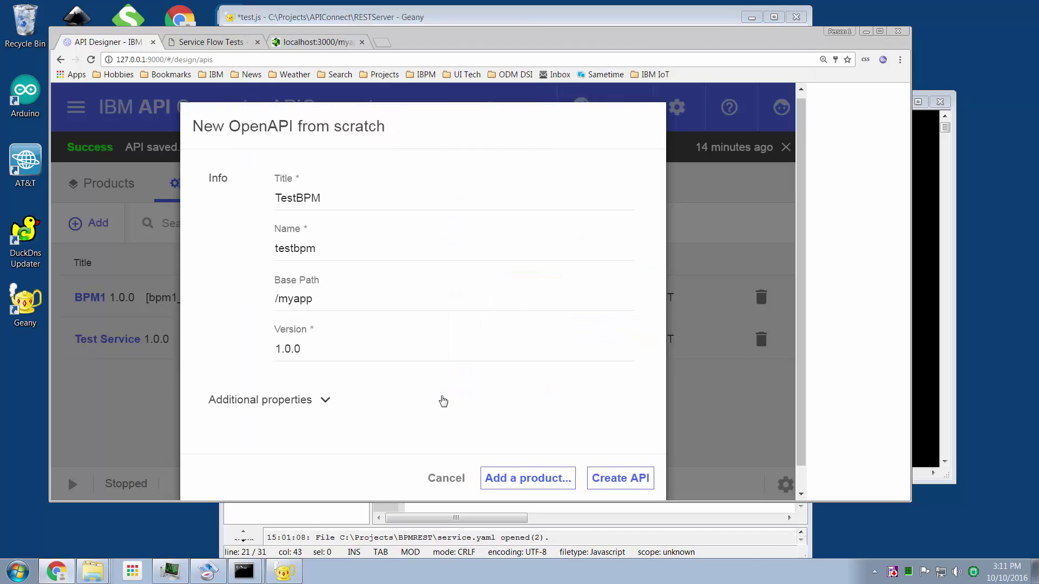
- Set the security identification to None in the additional properties and create the API
left_click(327, 377)
scroll(327, 380, "down", 3)
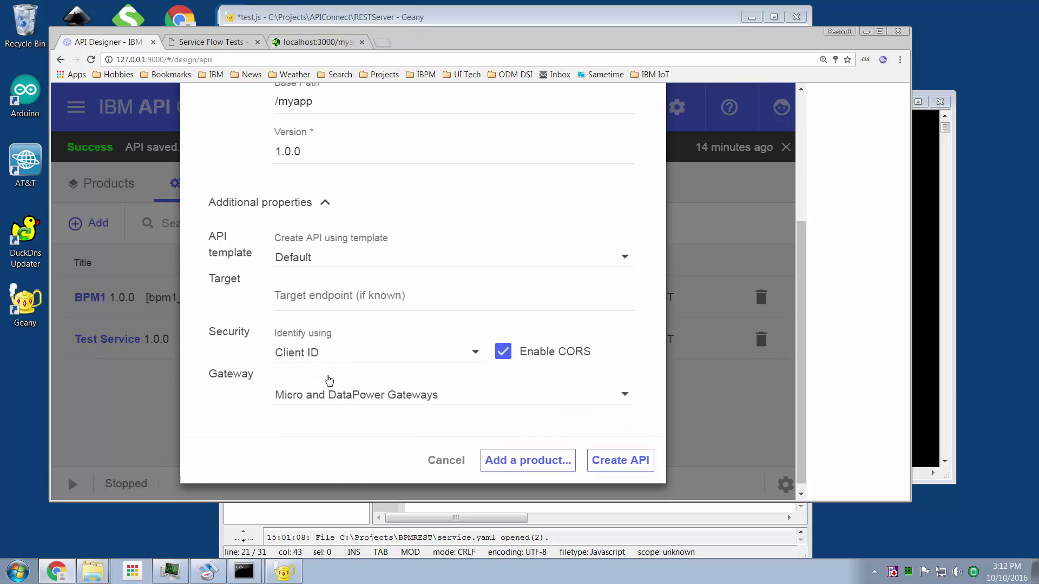
left_click(477, 347)
left_click(364, 315)
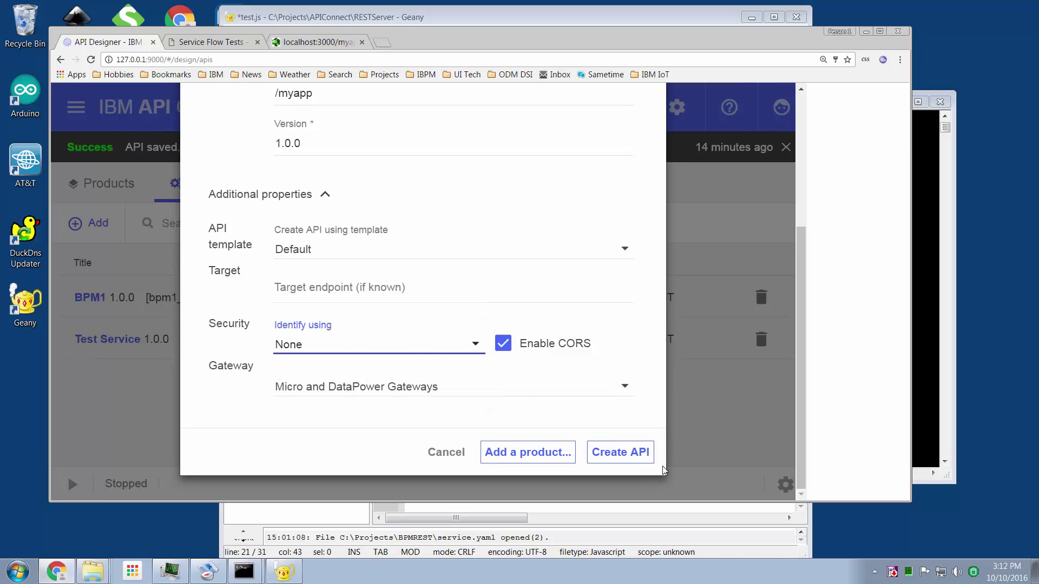
left_click(609, 452)
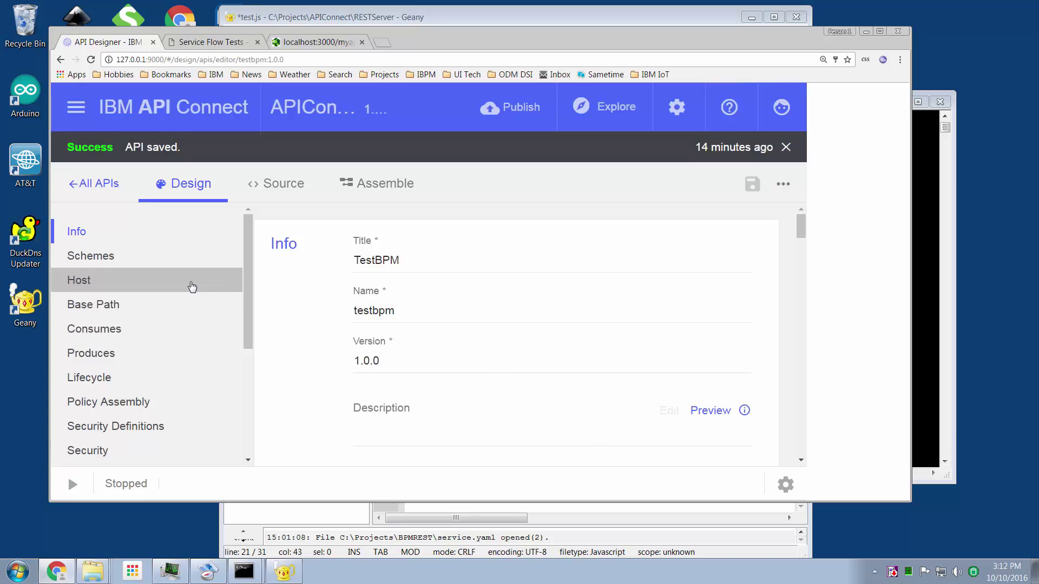
- Enable the http scheme and disable https for the TestBPM API
scroll(452, 315, "down", 1)
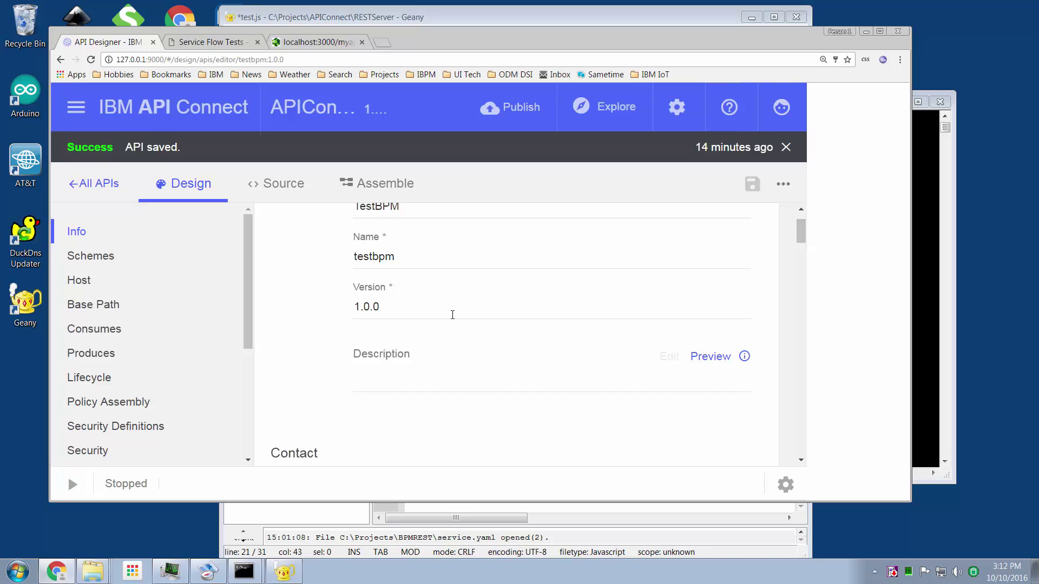
scroll(452, 315, "down", 5)
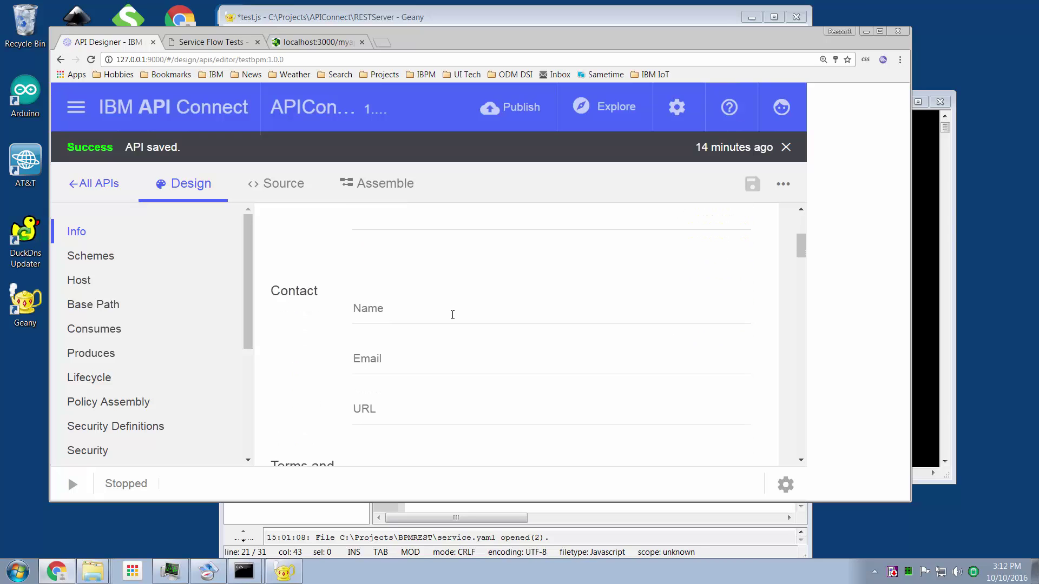
scroll(453, 315, "down", 6)
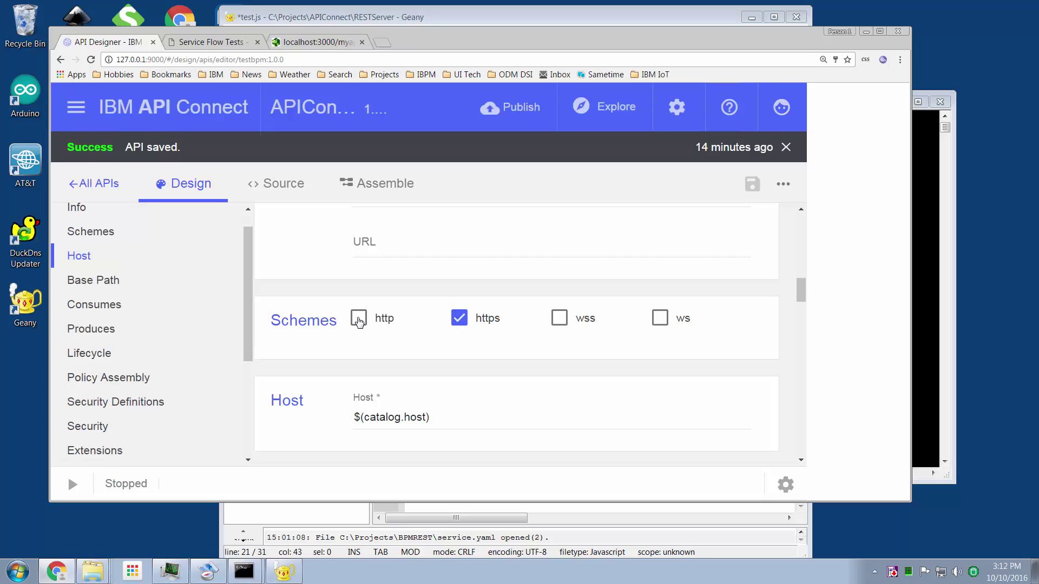
left_click(359, 319)
left_click(459, 318)
- Set the API's host to localhost:3000, checking it against the service code in test.js
left_click_drag(441, 415, 290, 407)
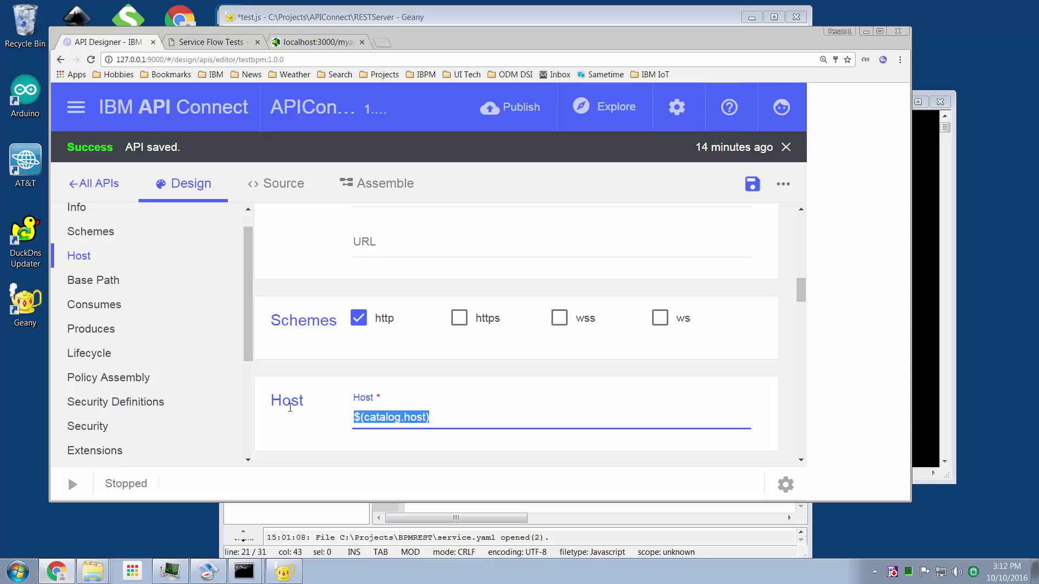
type("localhost")
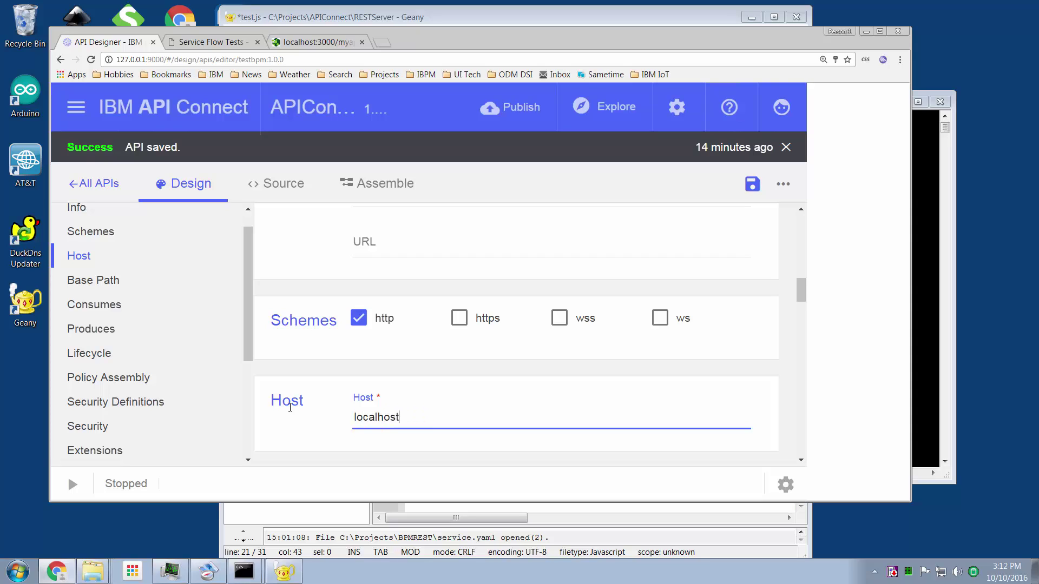
type(":3000")
left_click(610, 535)
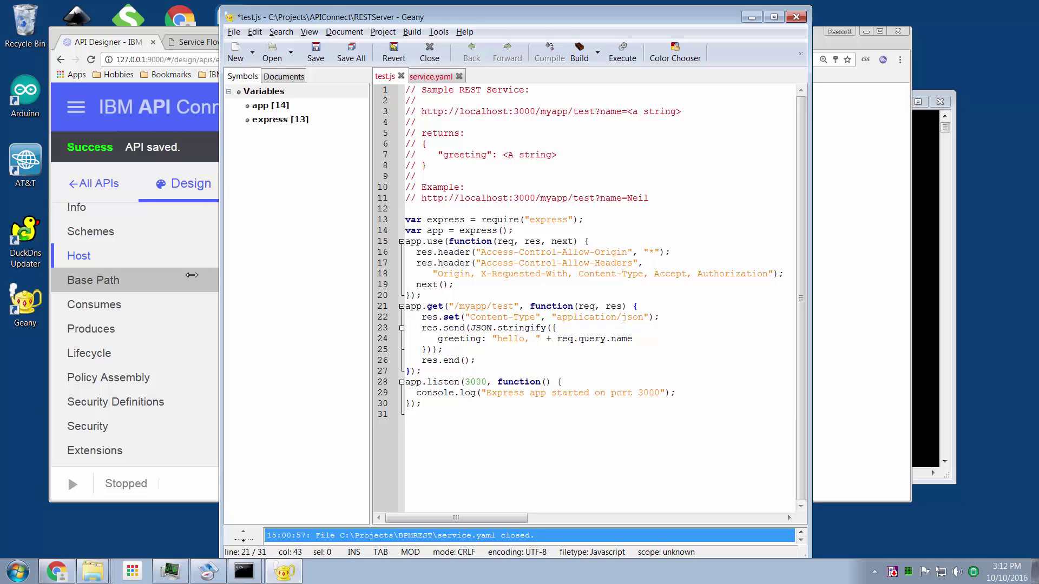
left_click(120, 89)
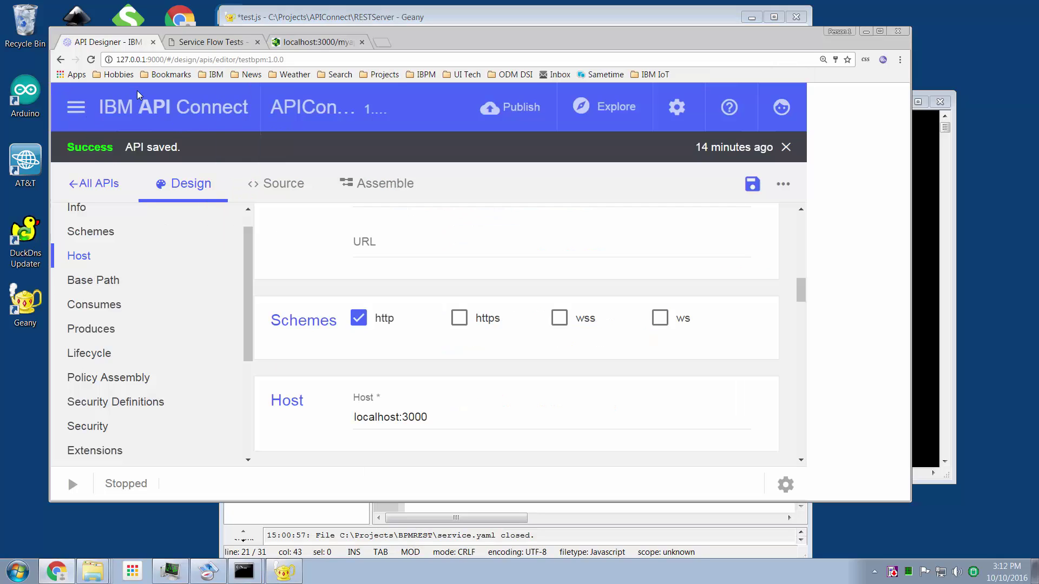
- Turn off the Enforced option in the API's Lifecycle settings
scroll(415, 339, "down", 5)
scroll(416, 339, "down", 2)
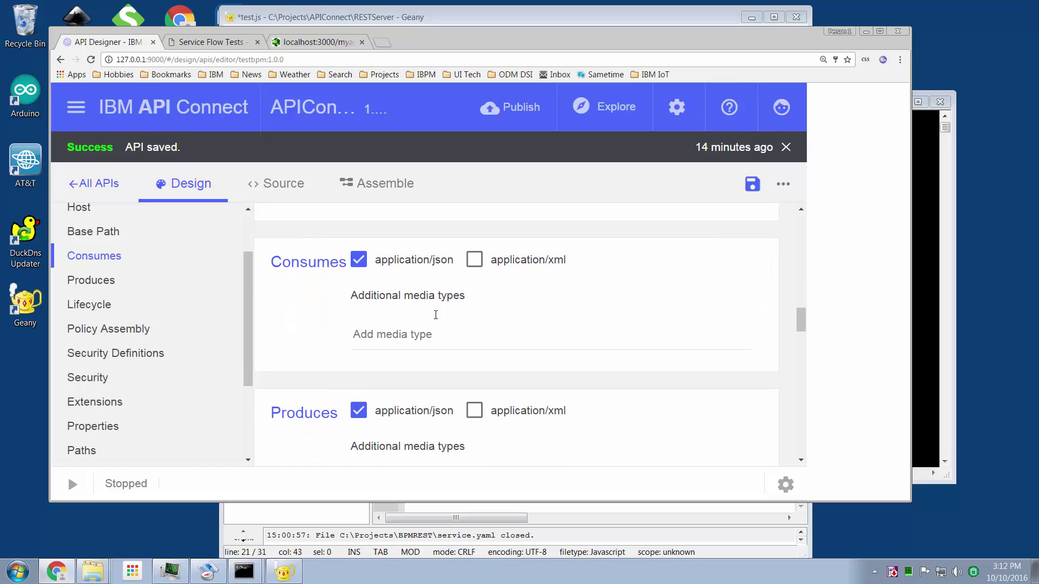
scroll(438, 433, "down", 4)
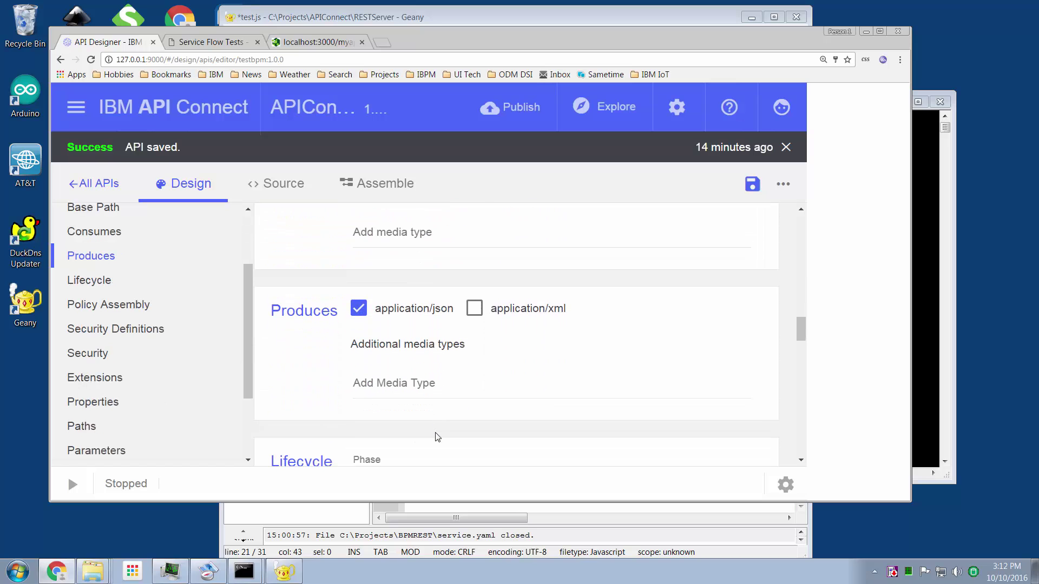
scroll(478, 399, "down", 4)
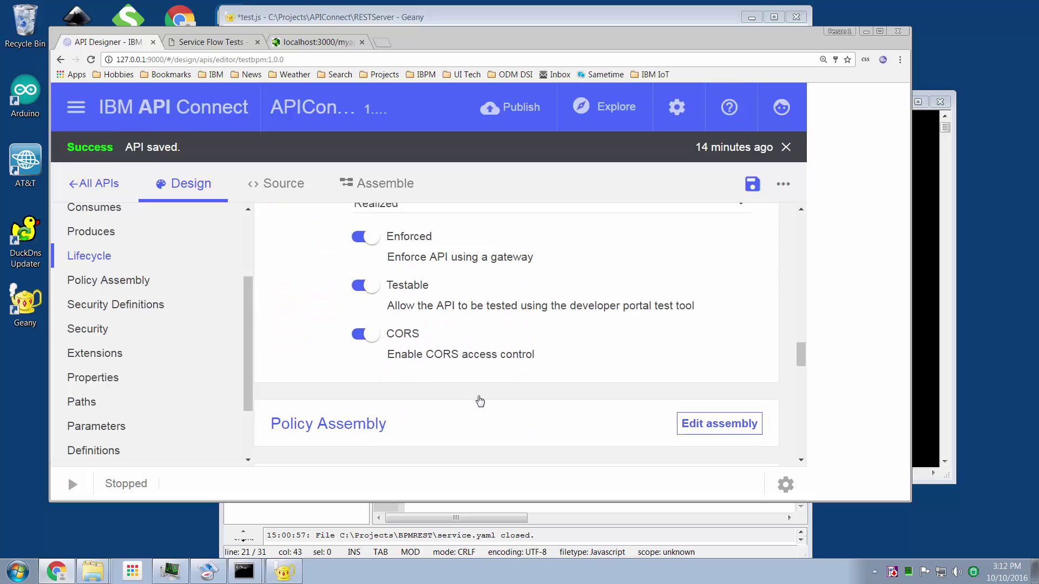
scroll(436, 293, "up", 2)
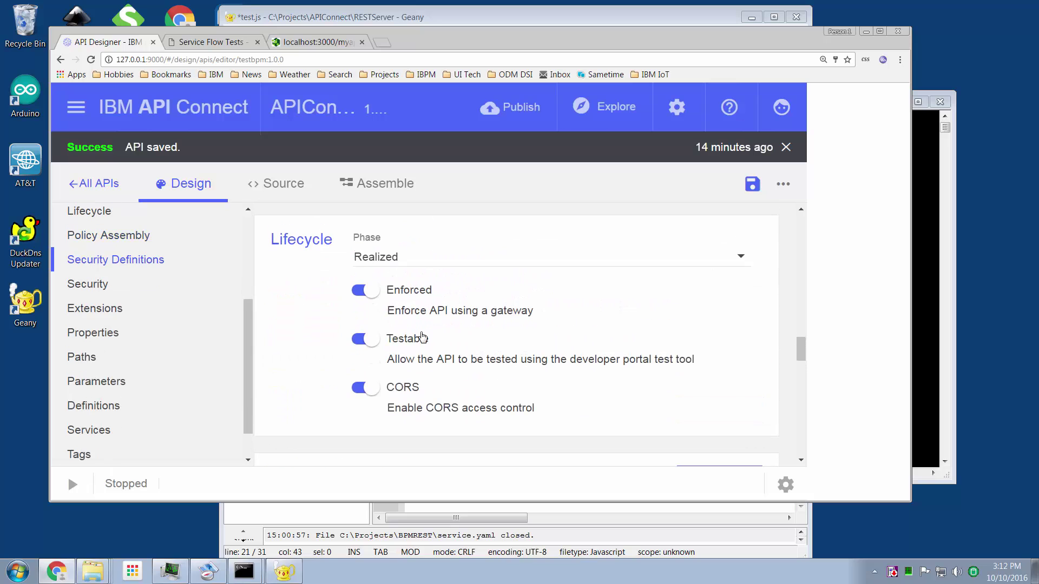
left_click(362, 292)
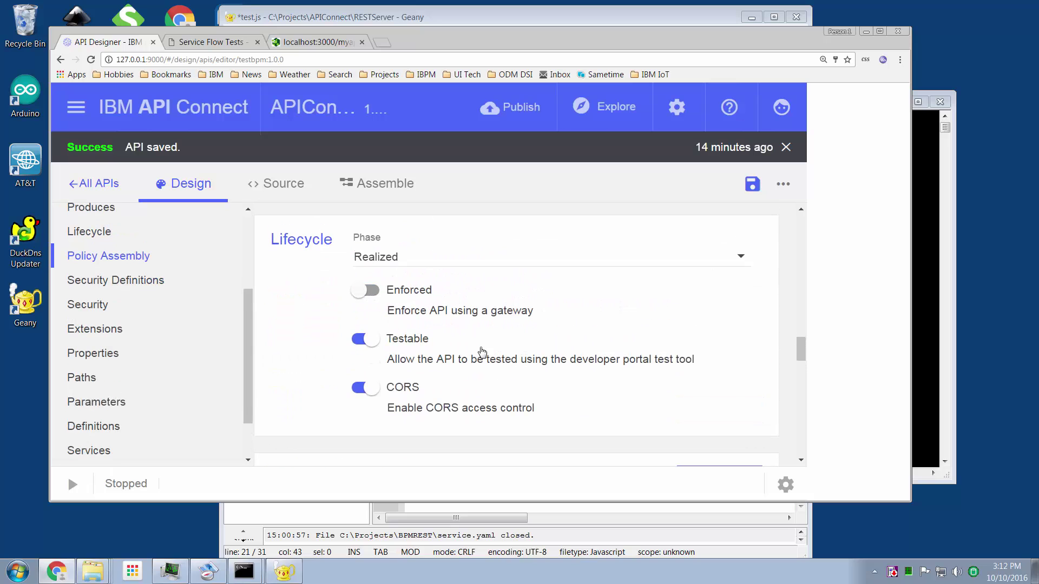
- Add a Basic security definition to the TestBPM API
scroll(482, 352, "down", 3)
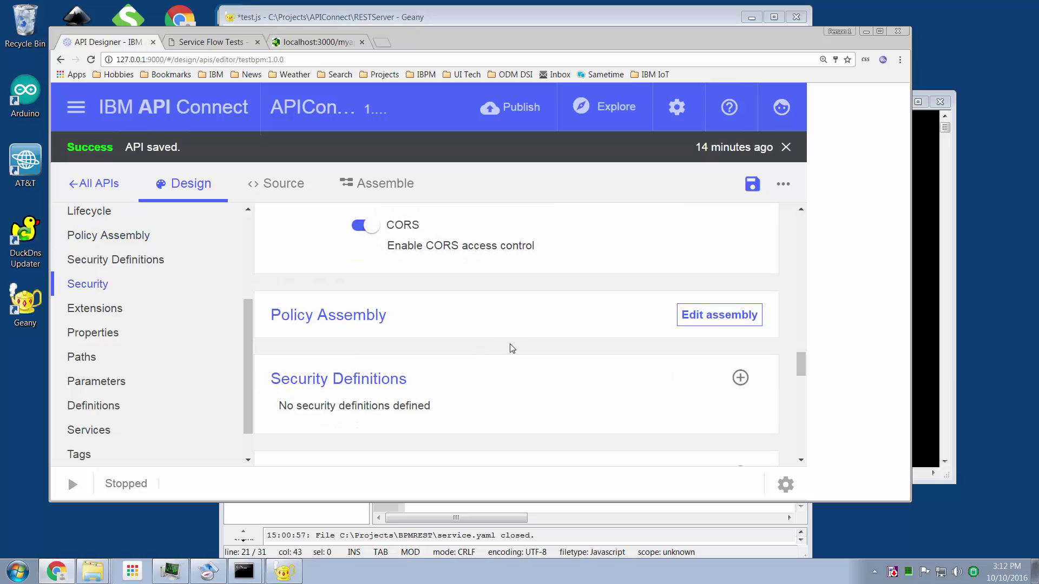
scroll(512, 349, "down", 1)
left_click(741, 324)
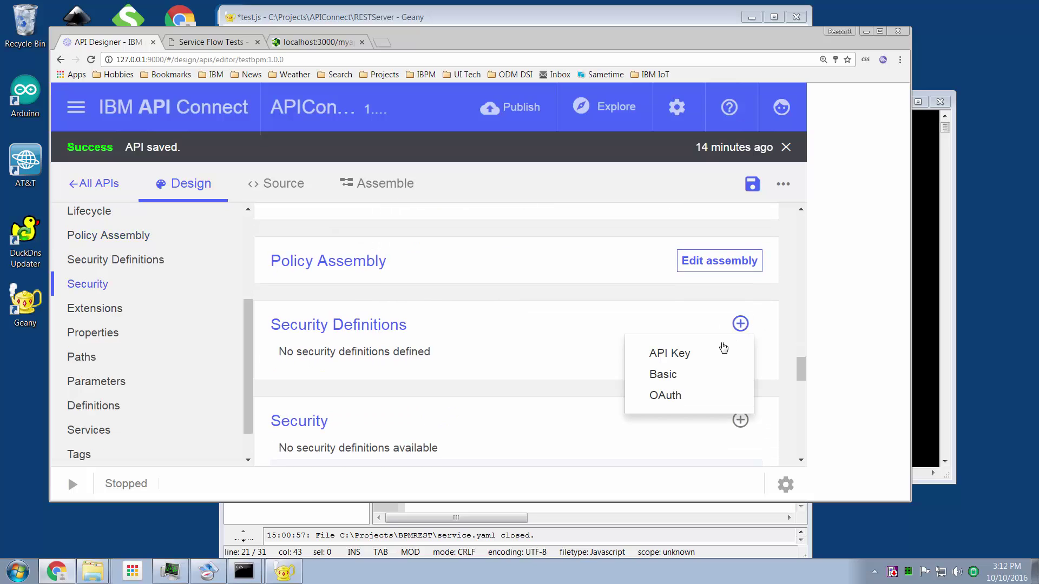
left_click(735, 377)
- Add a security requirement option to the API and enable basic-1 (Basic) for it
scroll(565, 388, "down", 7)
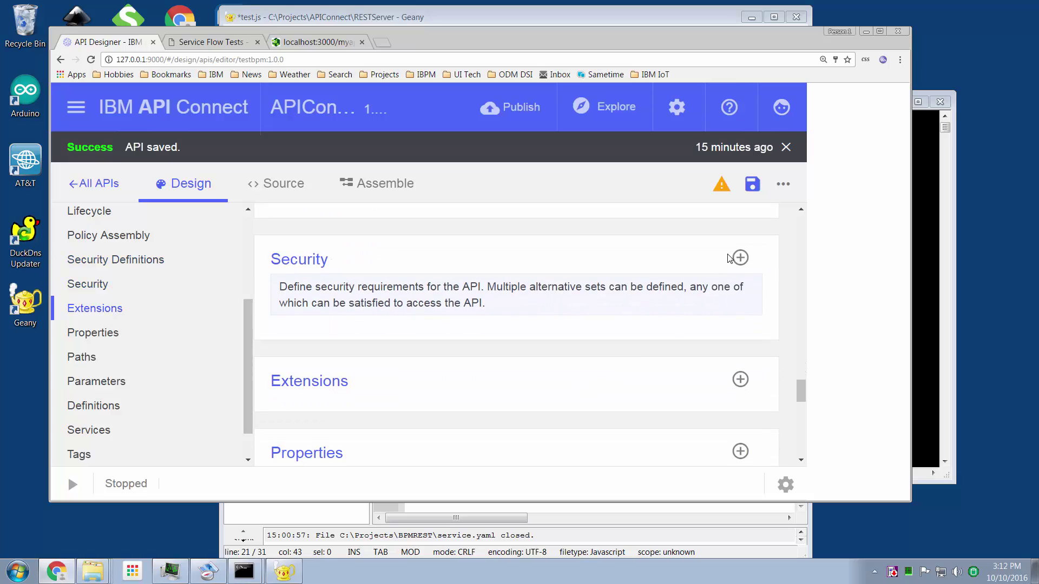
left_click(740, 258)
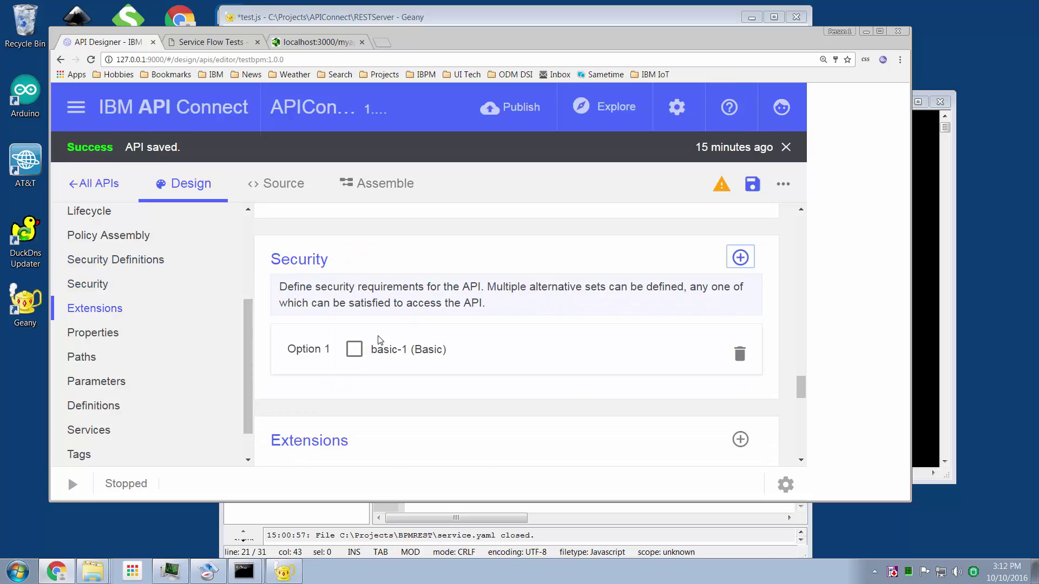
left_click(354, 350)
- Add a new schema definition to the API and name it Greeting
scroll(486, 316, "down", 3)
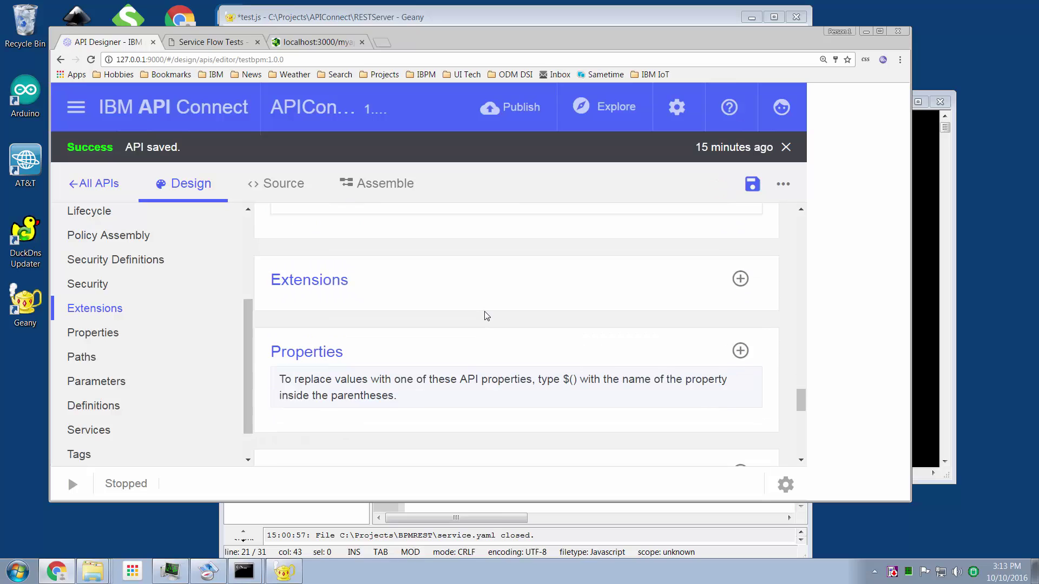
scroll(487, 316, "down", 2)
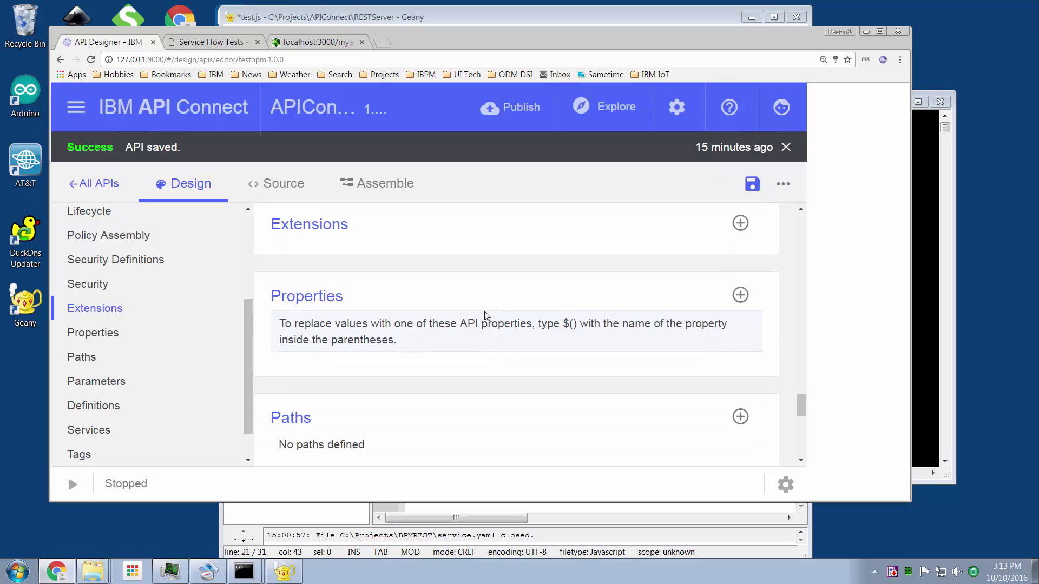
scroll(486, 317, "down", 1)
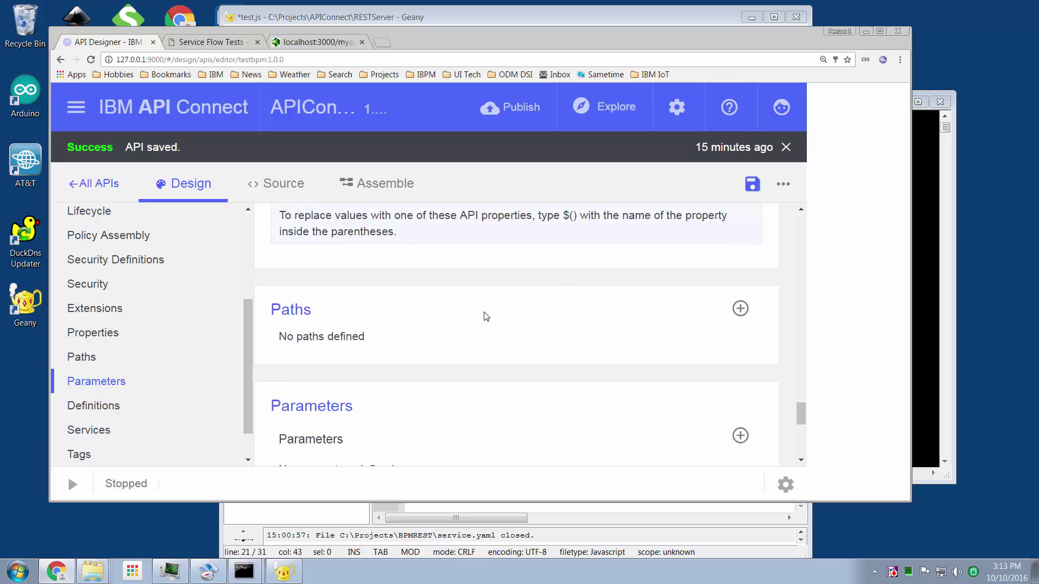
scroll(373, 327, "down", 3)
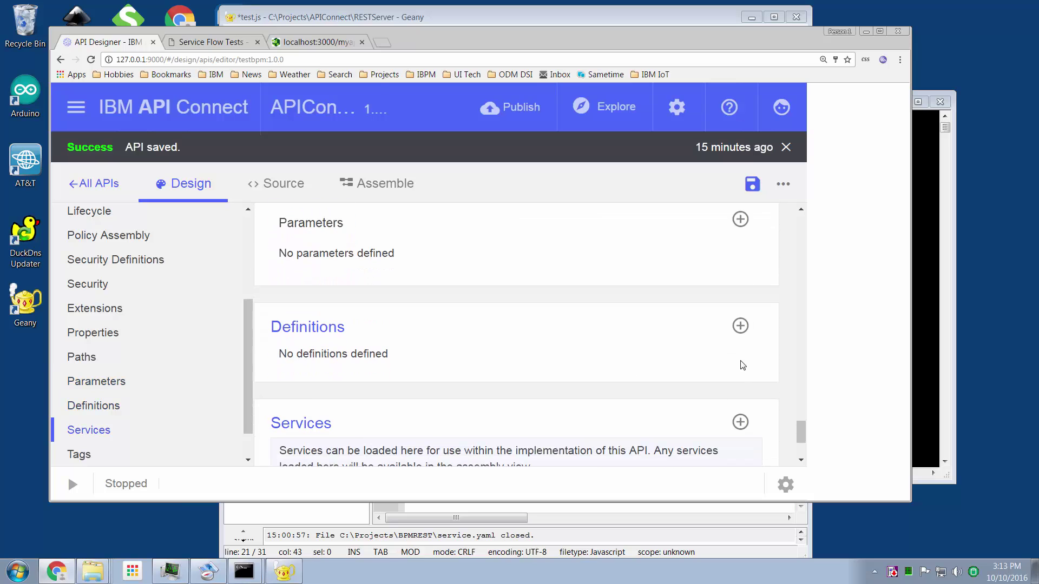
left_click(740, 326)
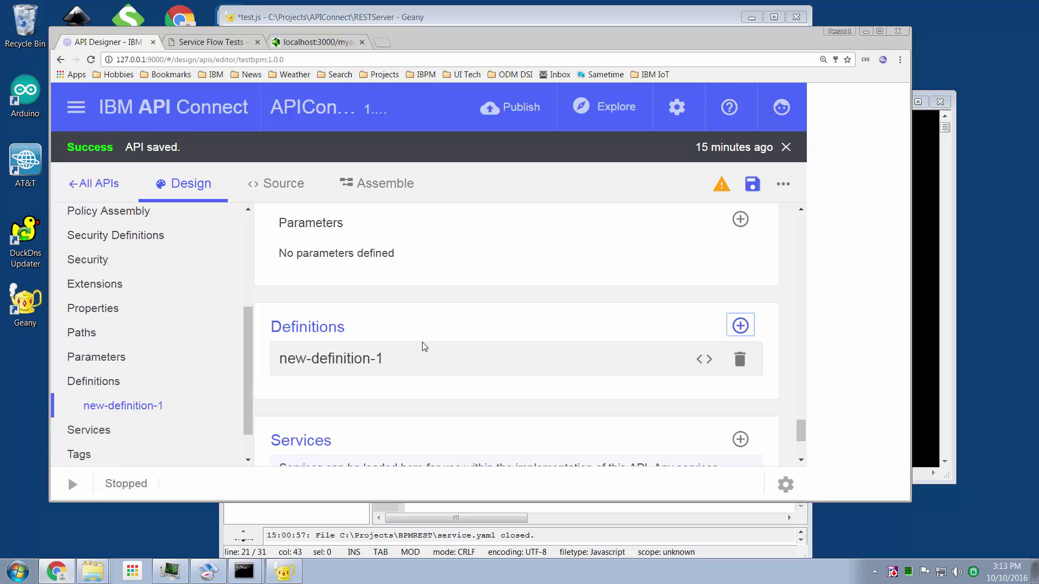
left_click(390, 363)
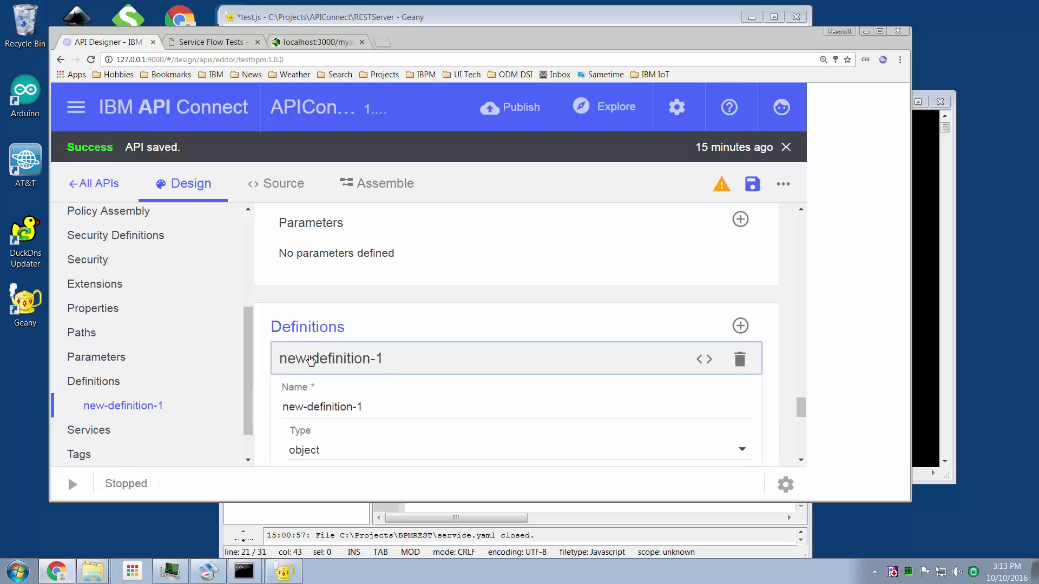
left_click(391, 362)
left_click(392, 360)
left_click_drag(374, 407, 216, 404)
type("G")
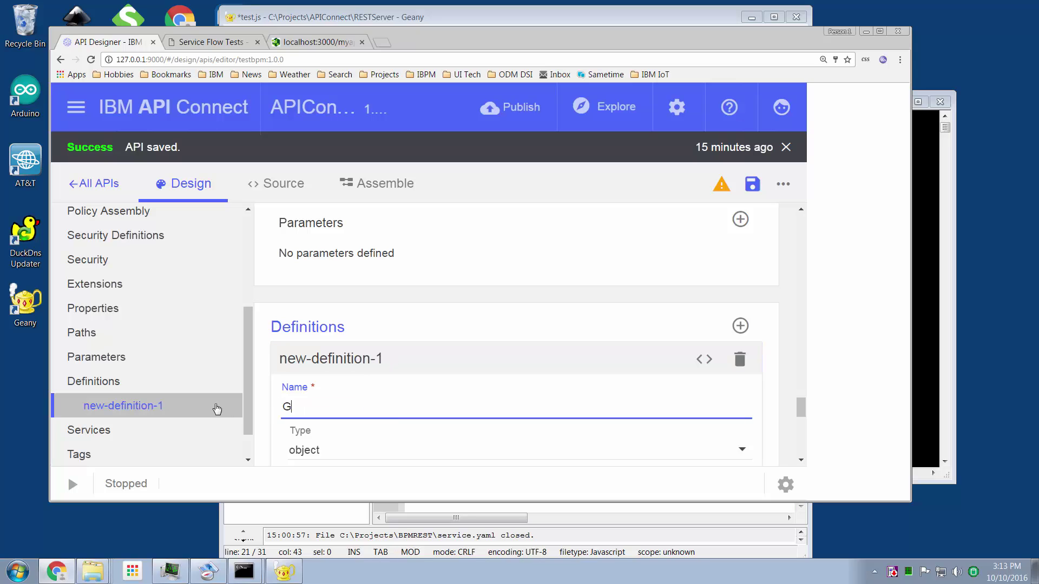
type("reeting")
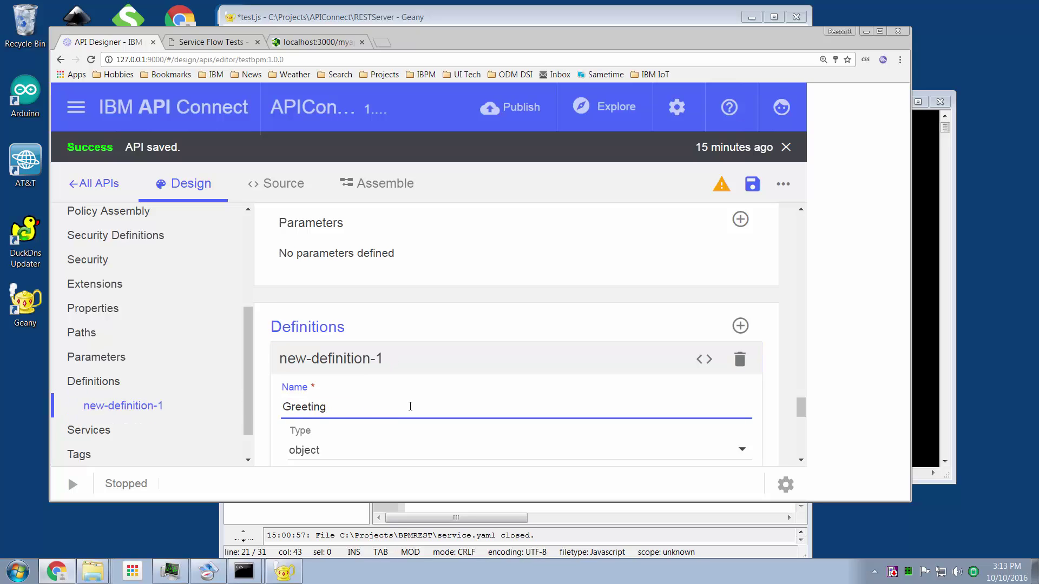
- Add a property named greeting to the Greeting definition
scroll(410, 408, "down", 2)
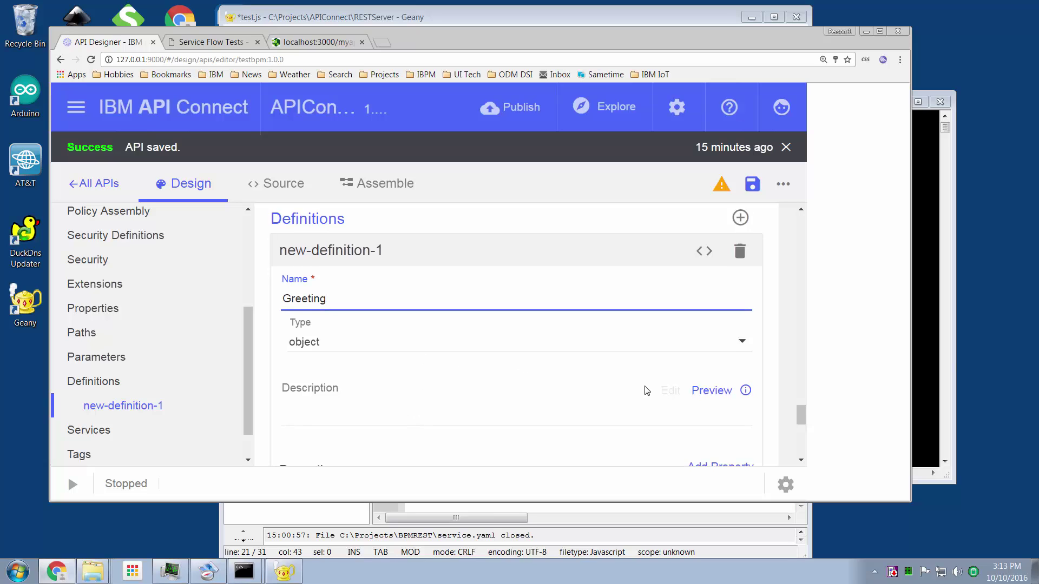
scroll(647, 390, "down", 1)
left_click(698, 412)
scroll(590, 410, "down", 1)
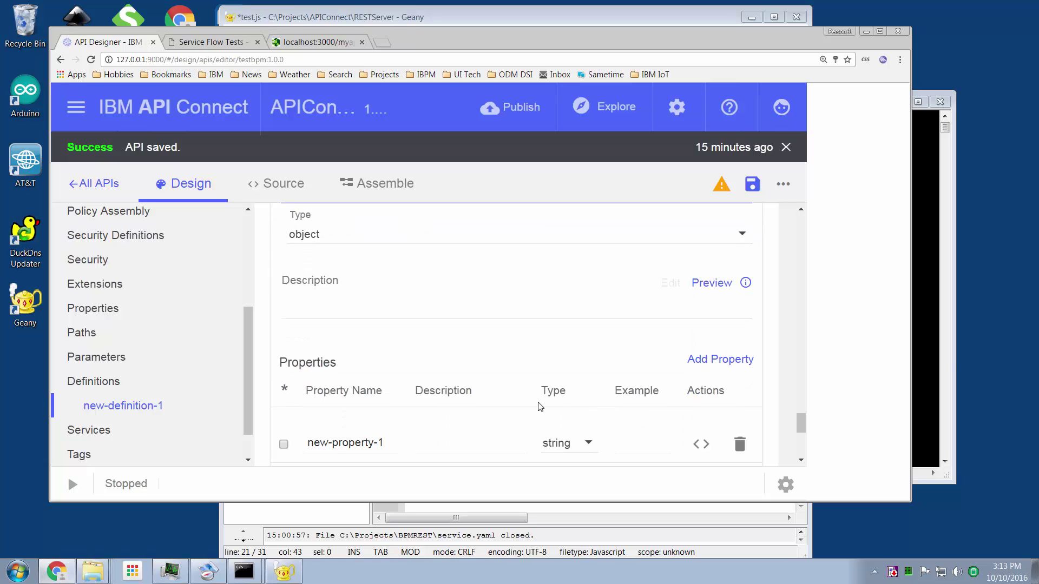
left_click_drag(392, 444, 306, 444)
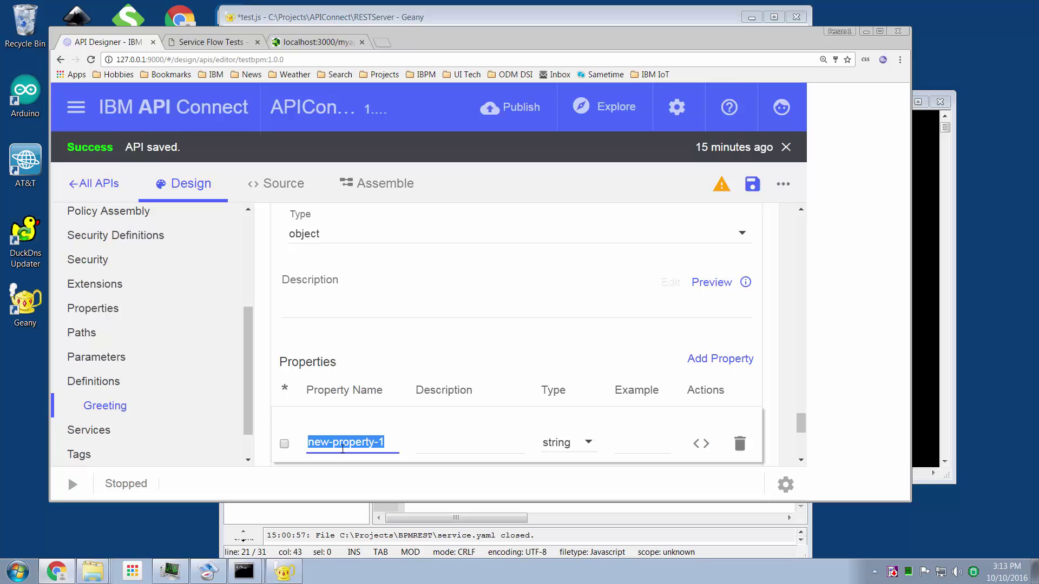
type("greeting")
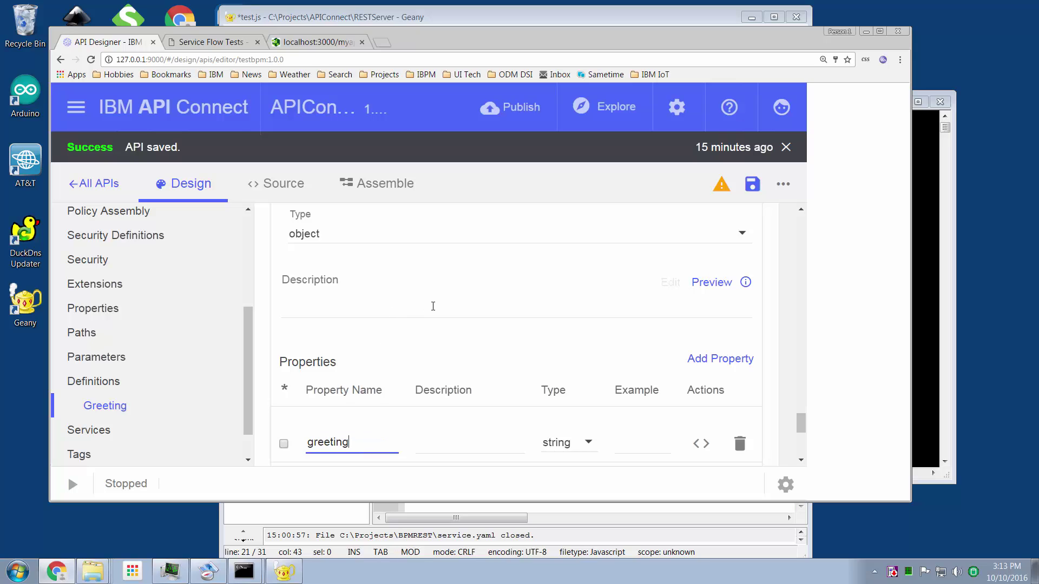
- Compare the Greeting definition and its property with the JSON response described in the service code in test.js
scroll(450, 306, "down", 1)
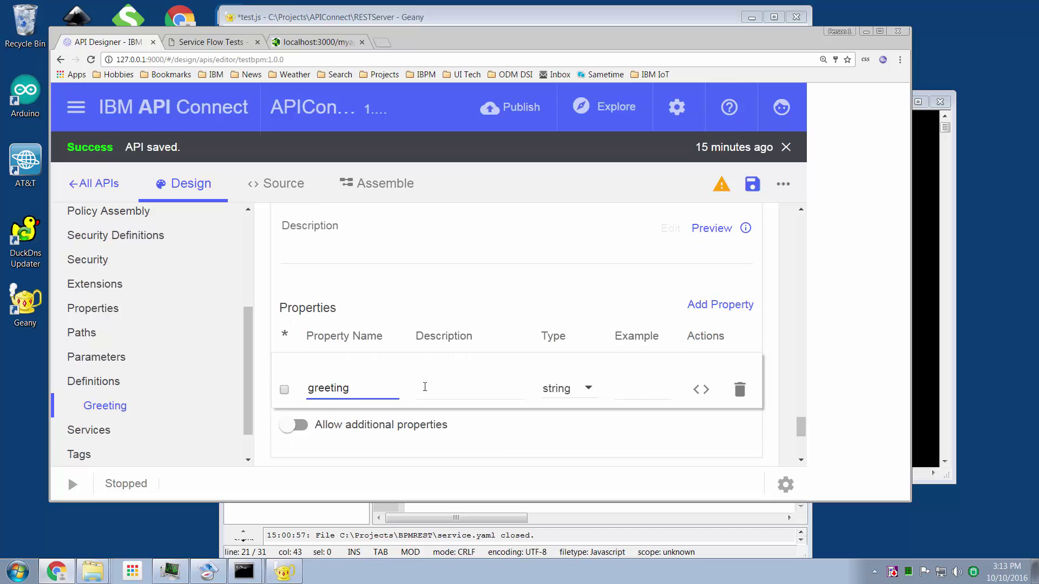
scroll(394, 385, "up", 3)
scroll(371, 363, "down", 2)
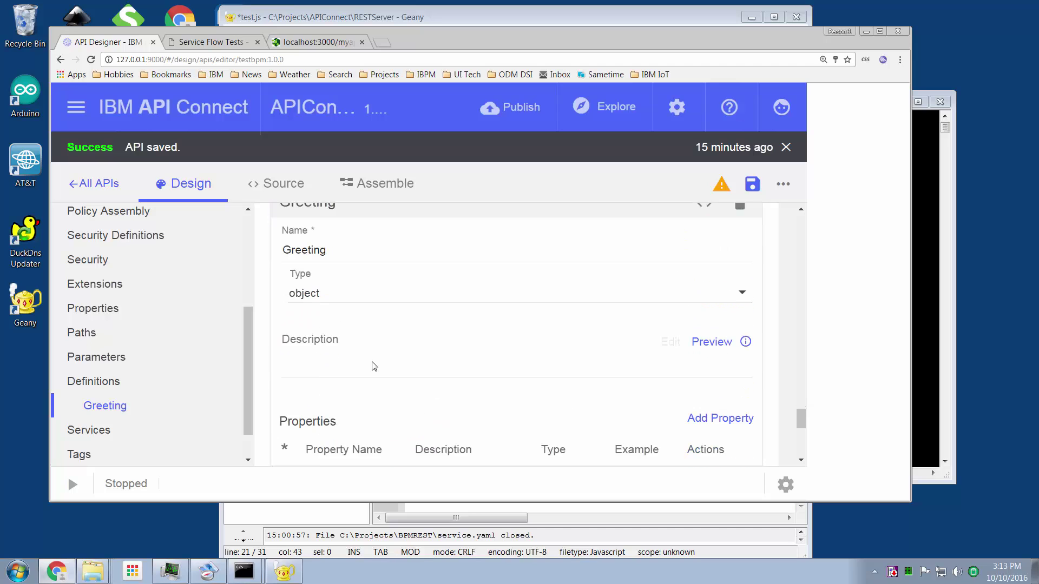
scroll(388, 394, "down", 2)
scroll(346, 347, "up", 4)
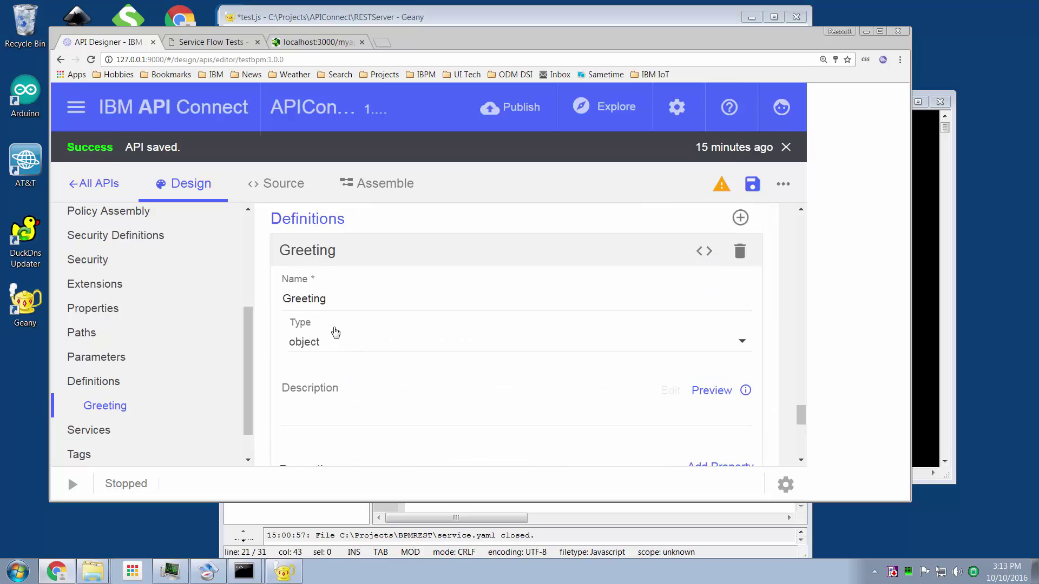
left_click(593, 537)
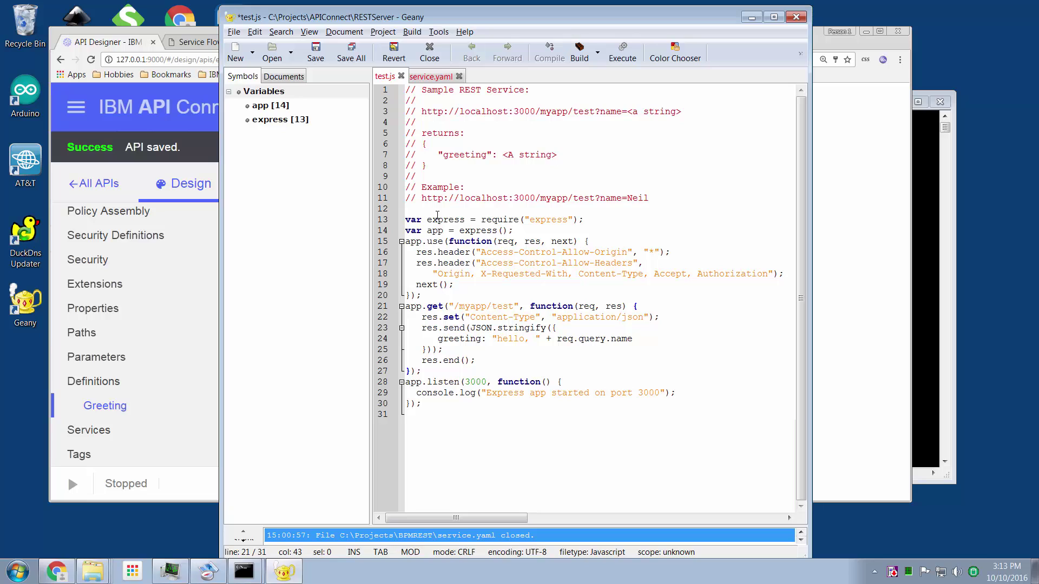
left_click(135, 483)
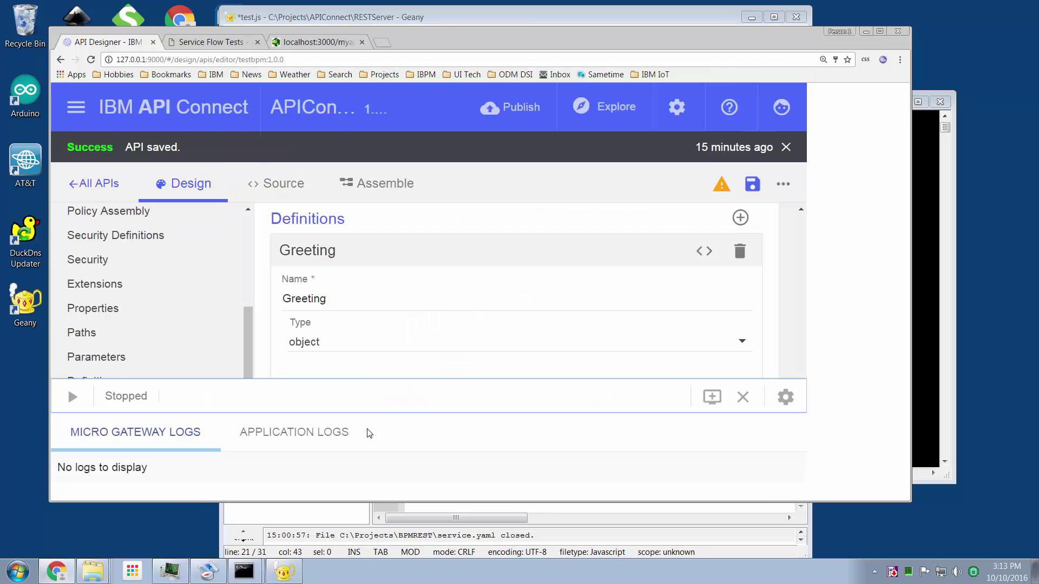
left_click(493, 299)
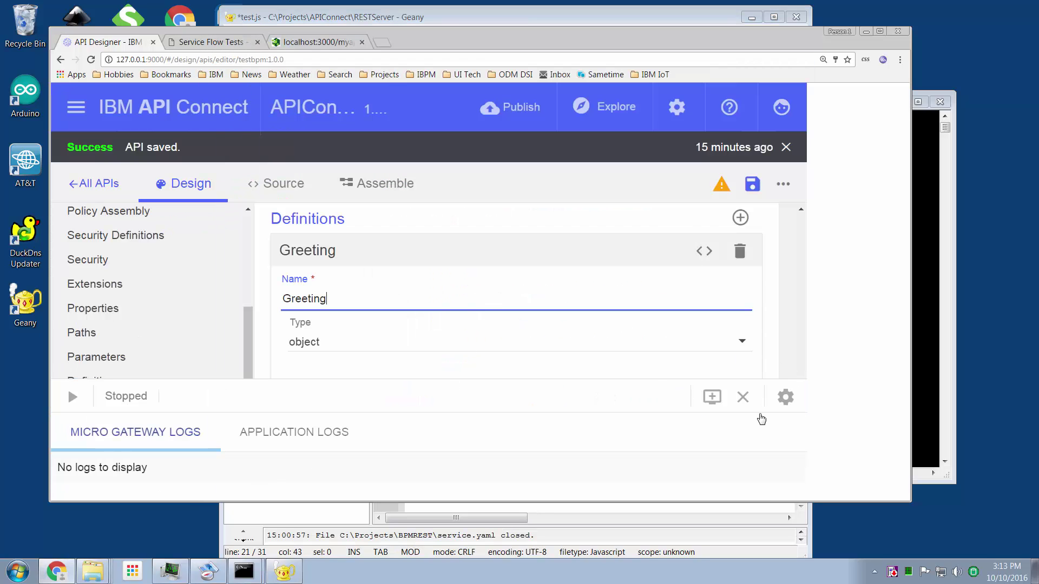
left_click(744, 397)
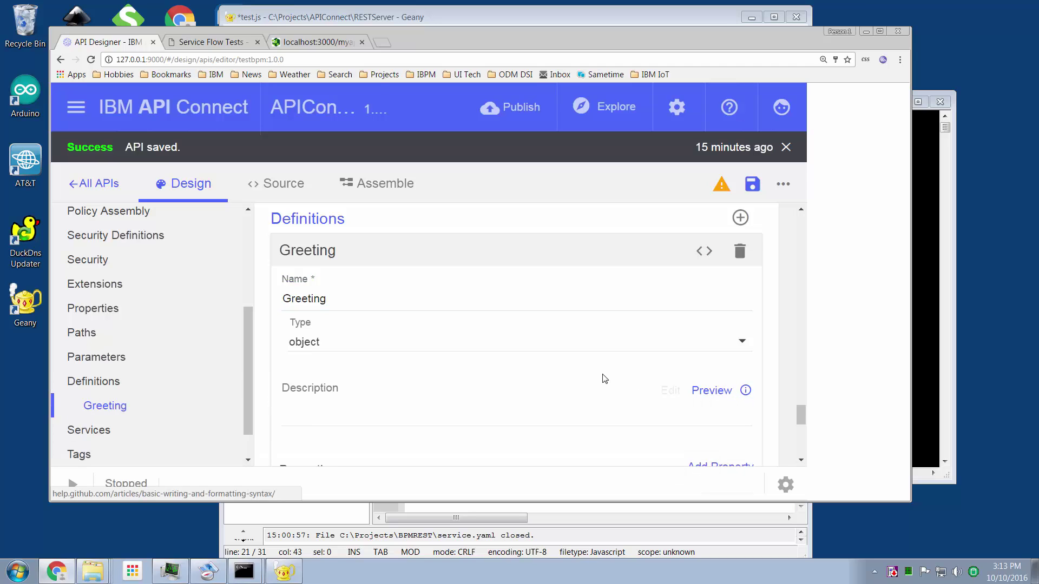
scroll(604, 377, "down", 3)
scroll(351, 384, "up", 2)
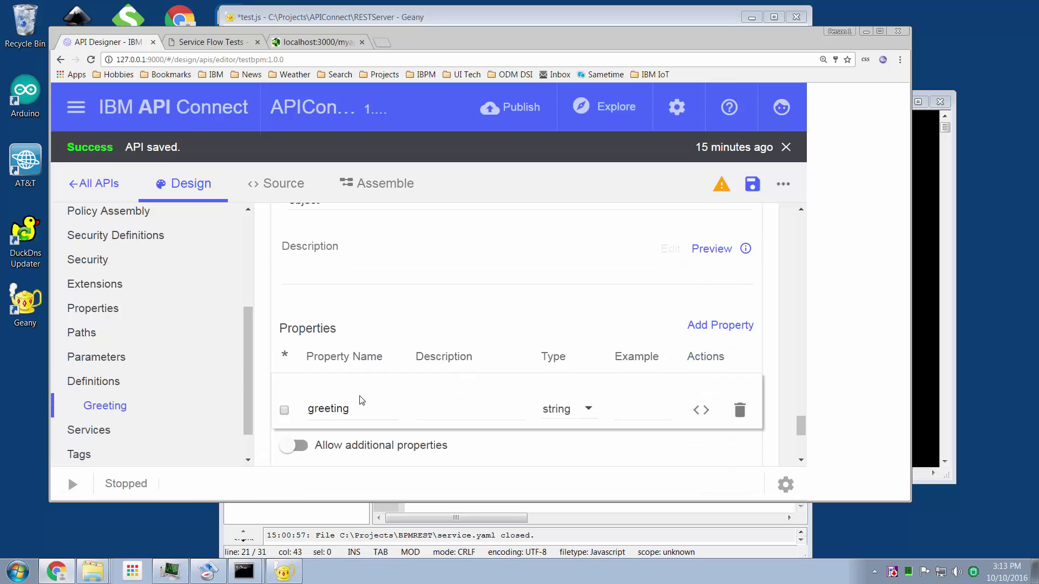
scroll(366, 325, "up", 3)
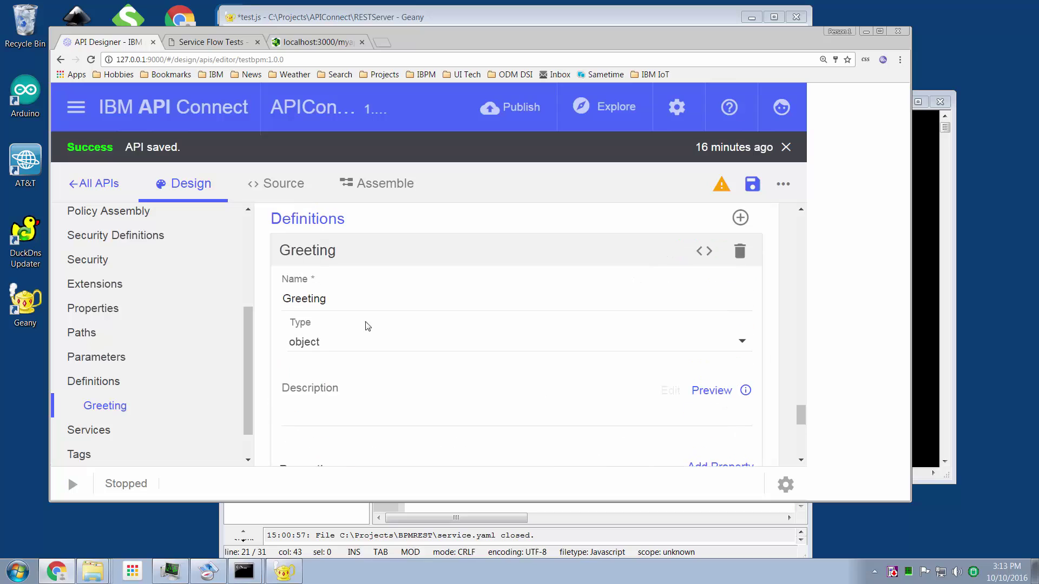
- Add a new path to the API and set it to /test
scroll(379, 340, "up", 5)
scroll(381, 340, "up", 2)
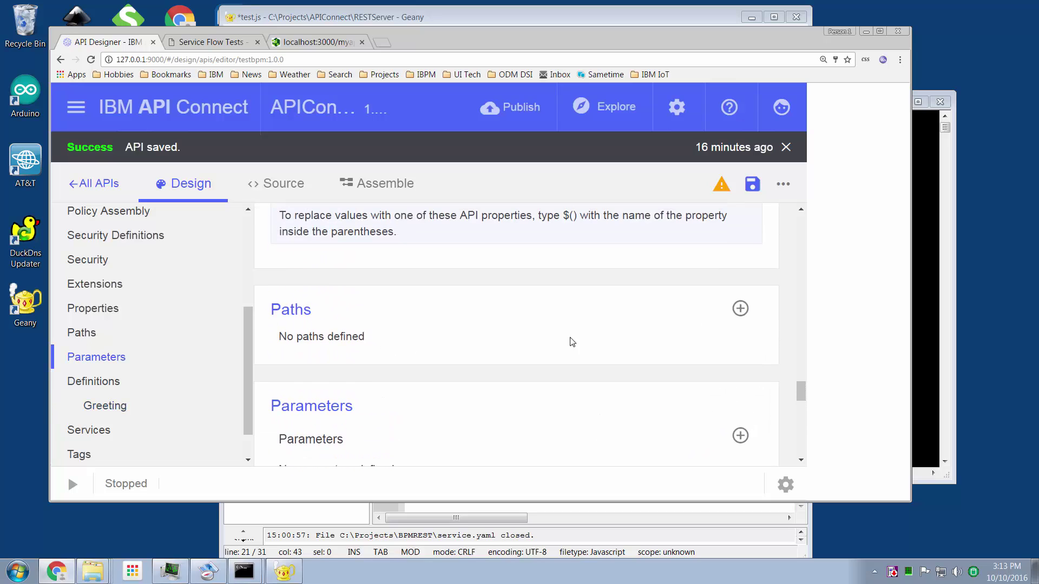
left_click(740, 311)
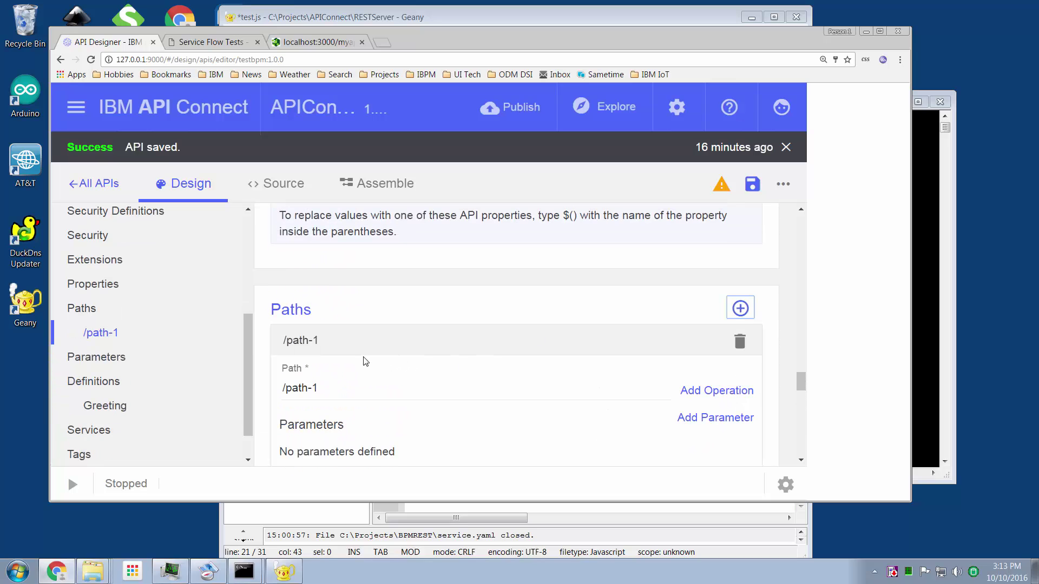
left_click_drag(335, 389, 284, 389)
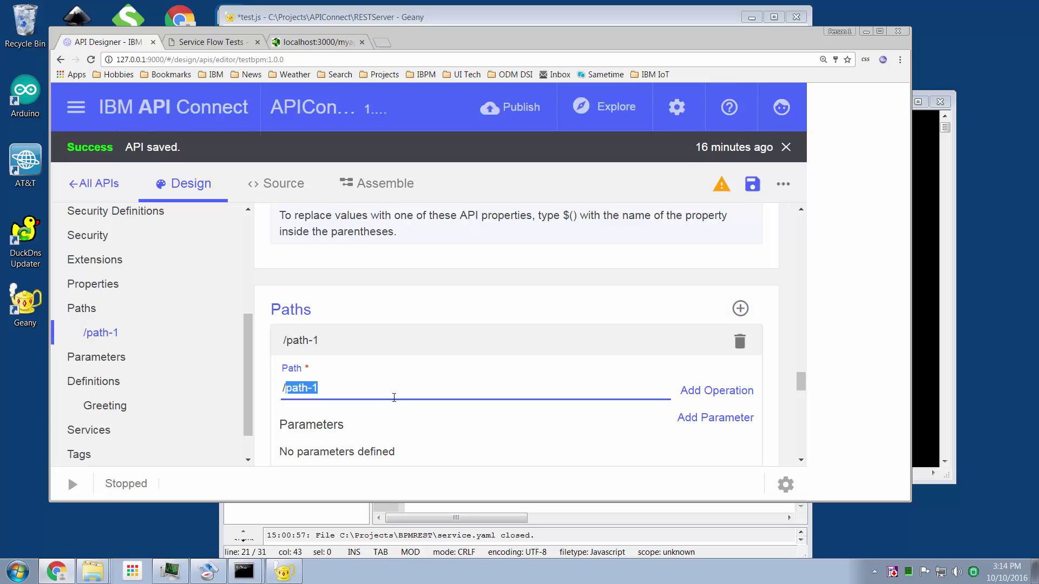
type("test")
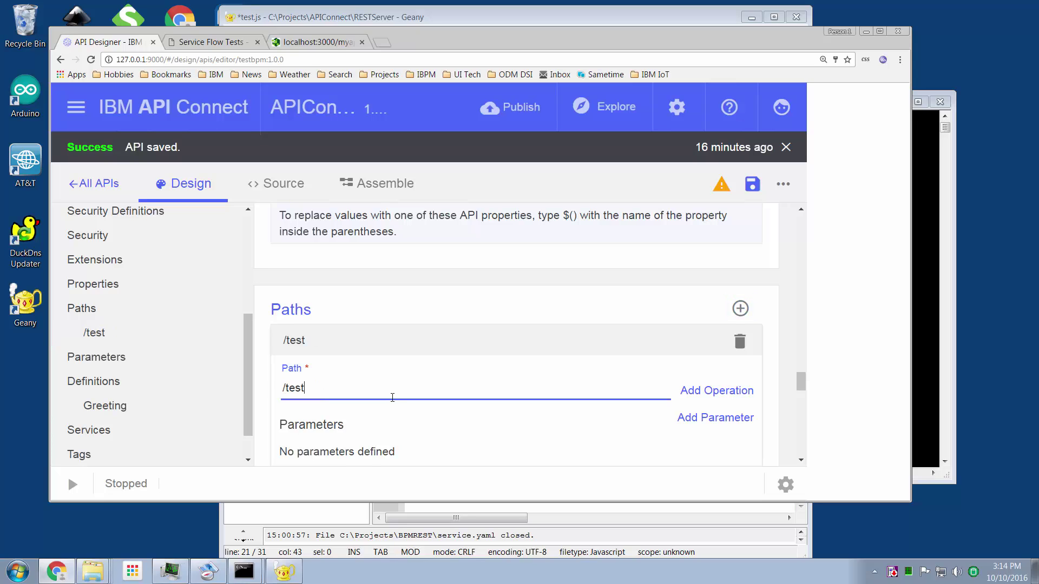
- Expand the GET operation of the /test path and set its operation ID to Hello
scroll(394, 398, "down", 2)
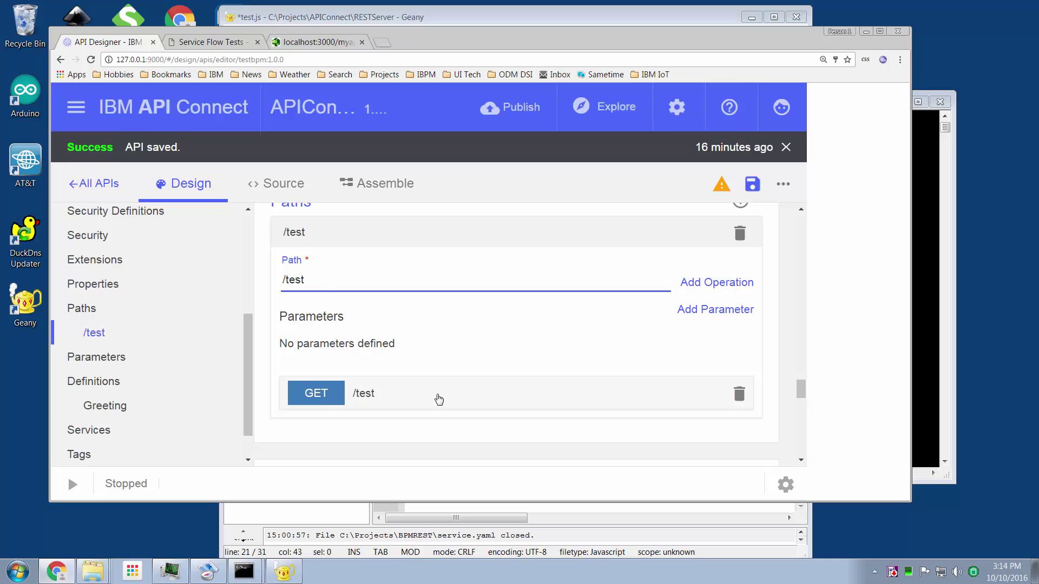
left_click(439, 400)
scroll(439, 399, "down", 2)
scroll(439, 399, "down", 1)
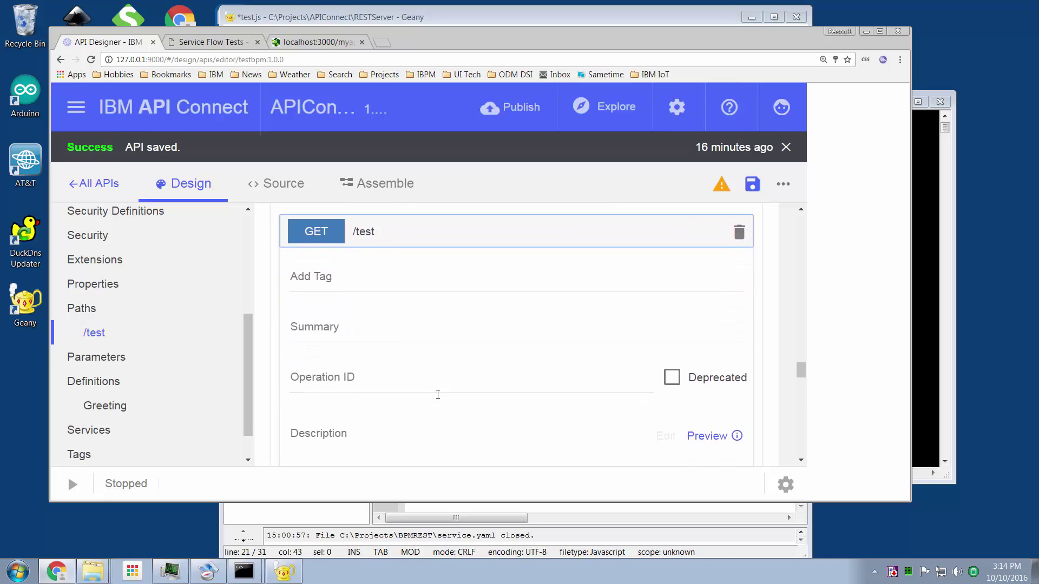
left_click(382, 377)
type("H")
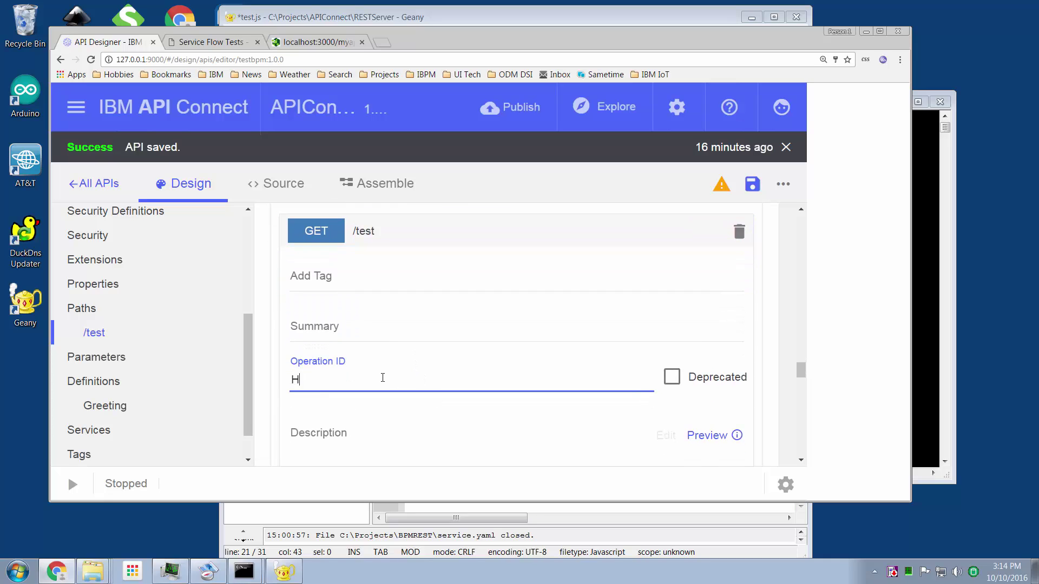
type("ello")
- Add a new parameter to the GET /test operation and name it name
scroll(383, 378, "down", 3)
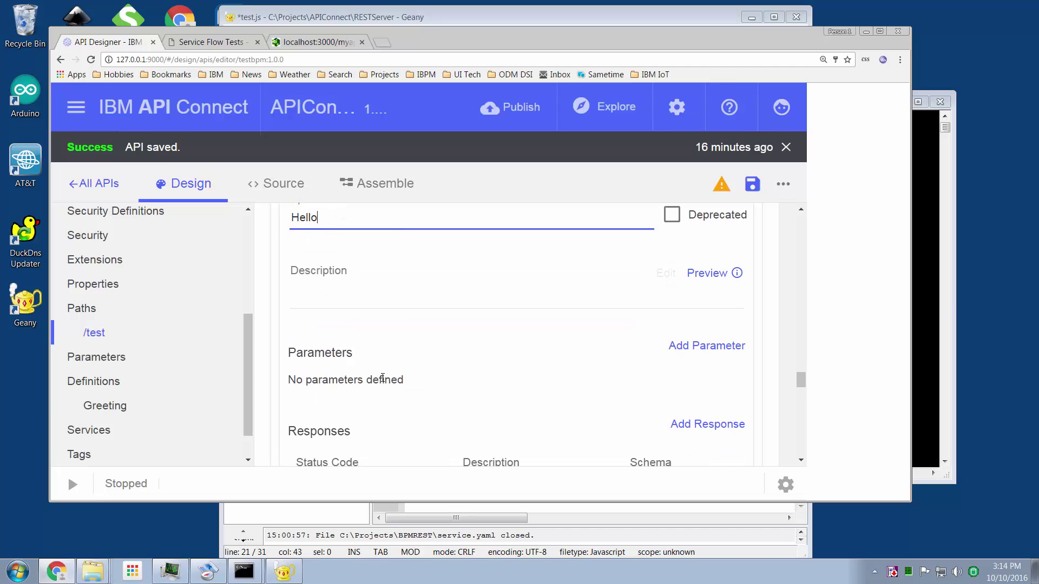
scroll(383, 377, "down", 2)
scroll(541, 382, "up", 1)
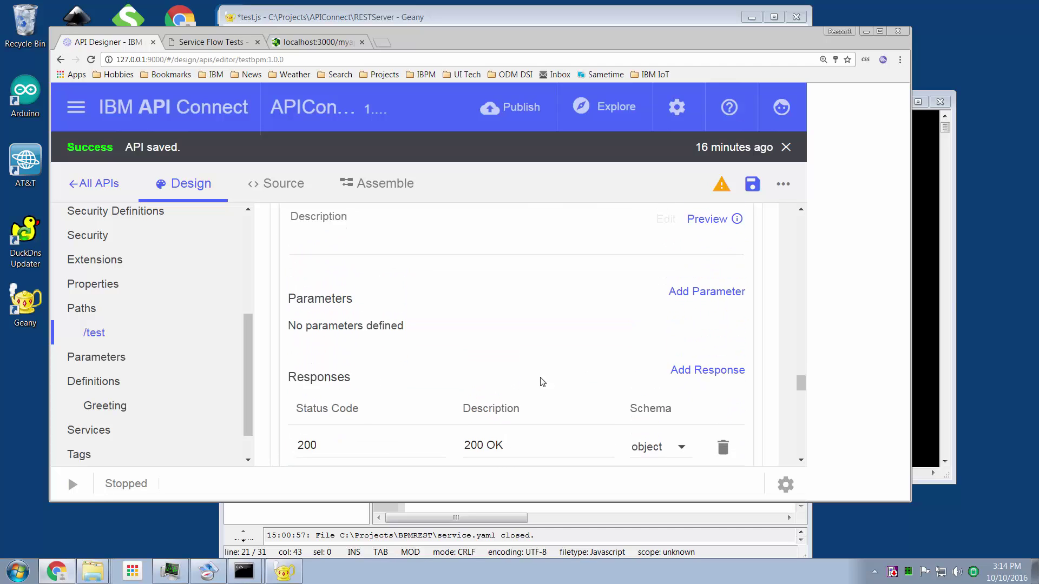
left_click(708, 292)
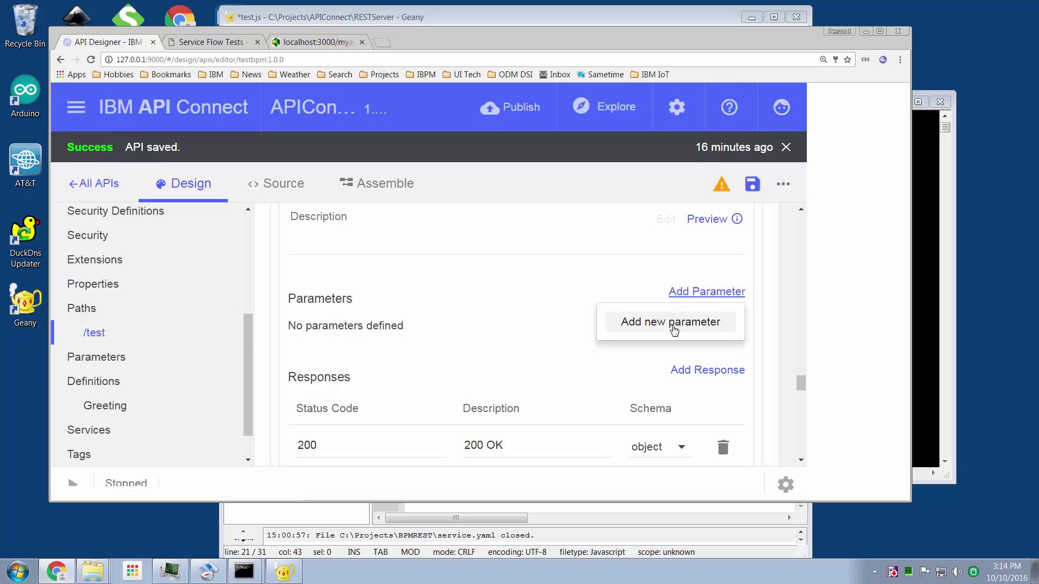
left_click(677, 323)
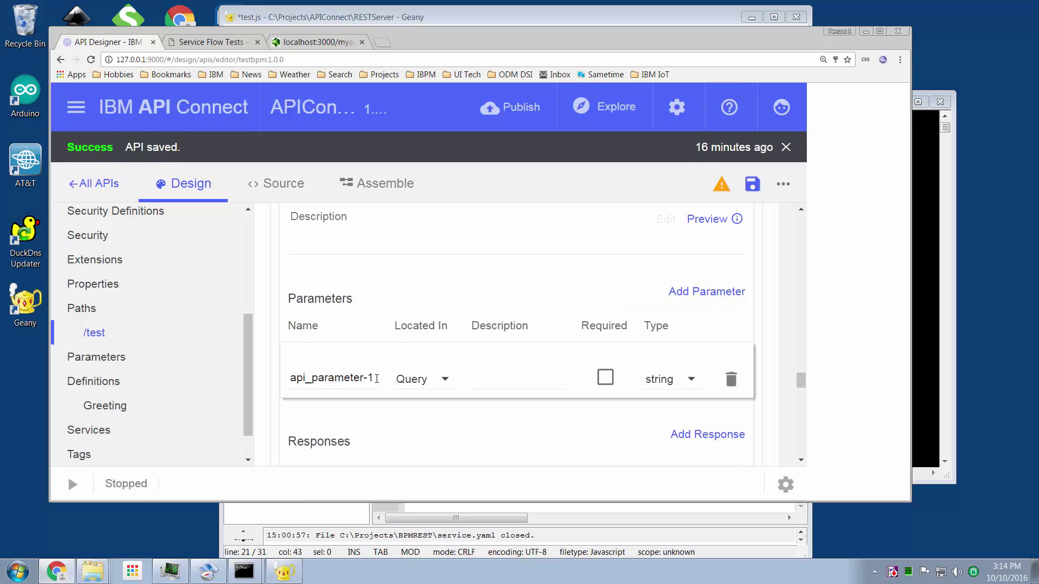
triple_click(377, 379)
type("name")
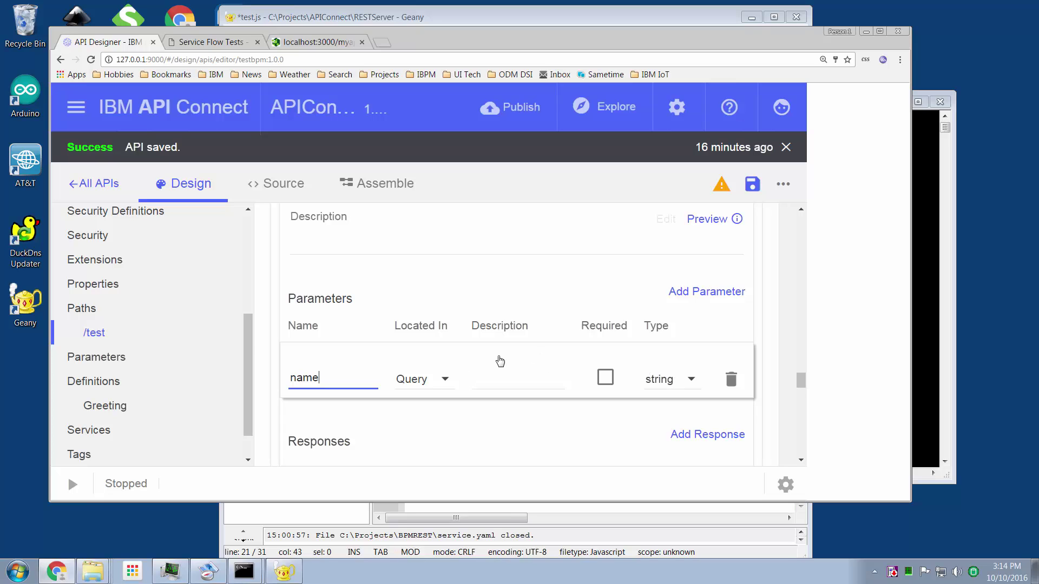
- Set the schema of the GET operation's 200 OK response to Greeting
scroll(500, 362, "down", 1)
scroll(486, 371, "down", 1)
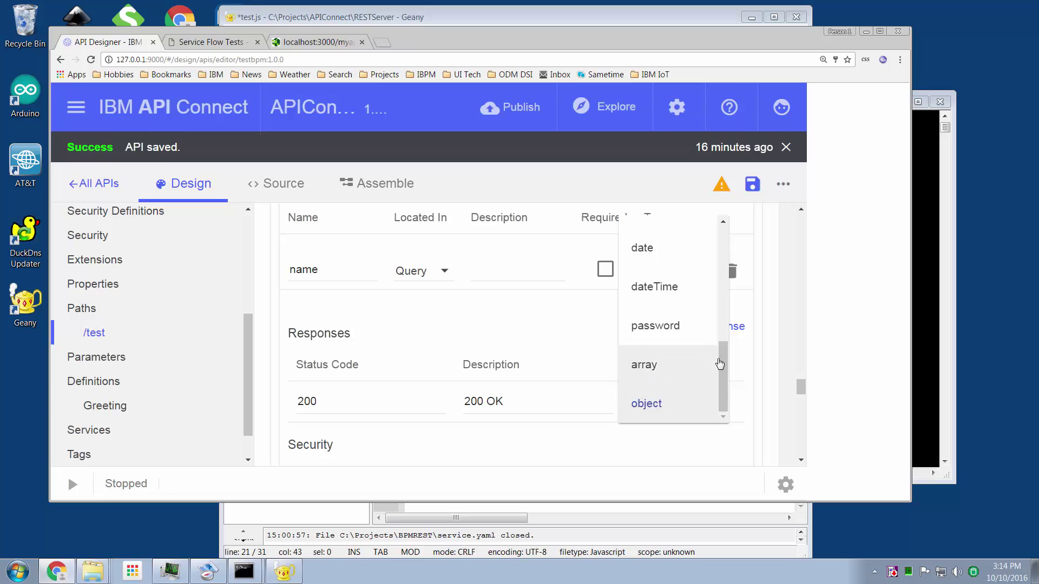
left_click_drag(725, 362, 725, 227)
left_click(683, 233)
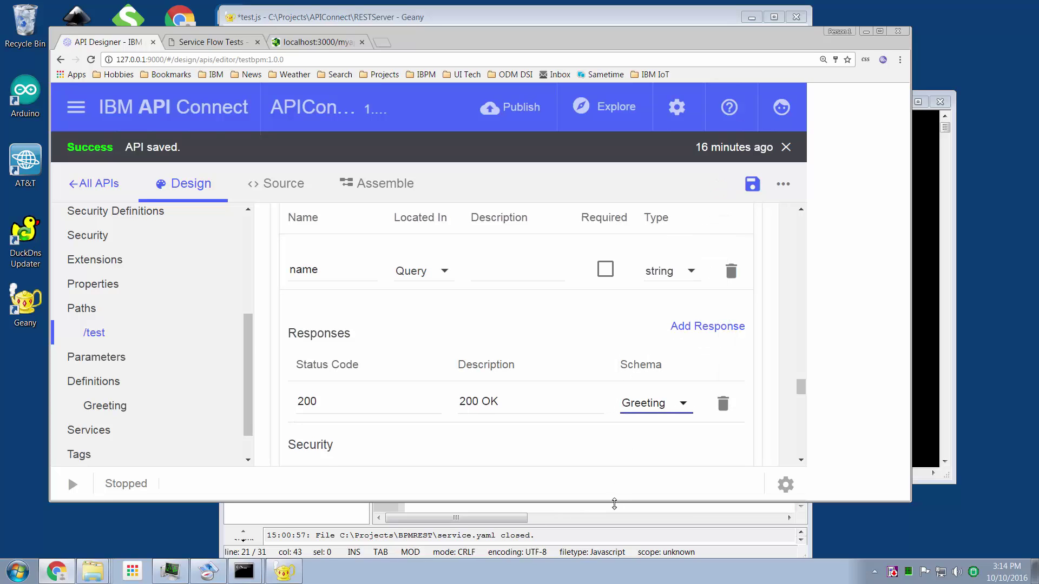
- Increase the browser window's height so more of the API definition fits on screen
left_click(617, 508)
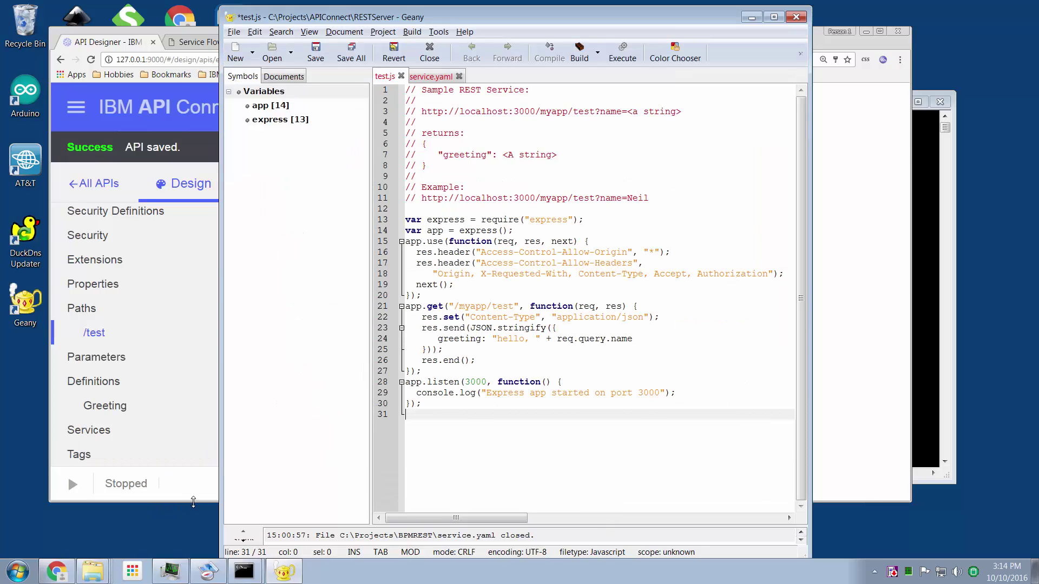
left_click(194, 497)
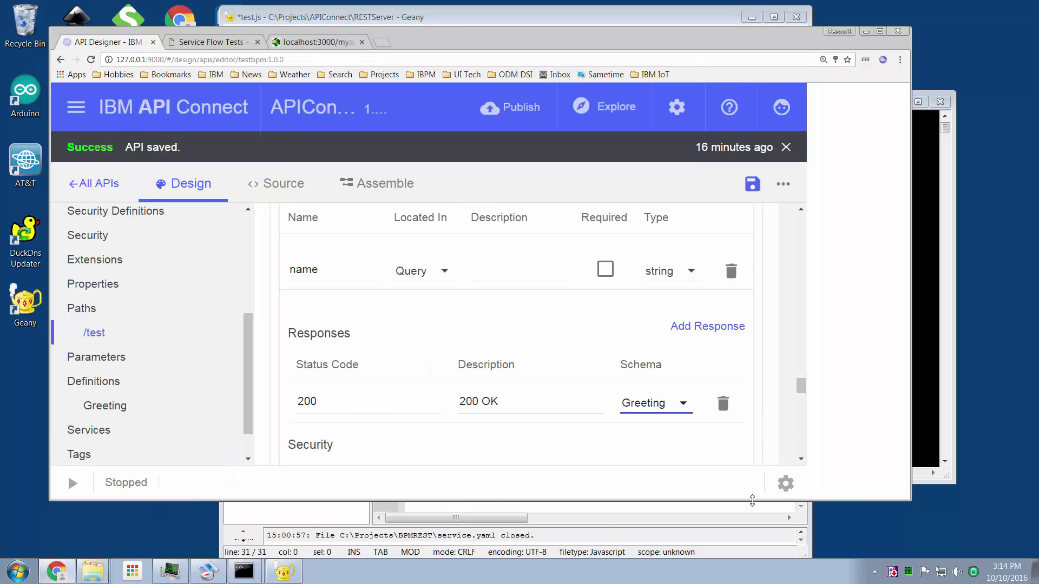
left_click_drag(751, 505, 751, 556)
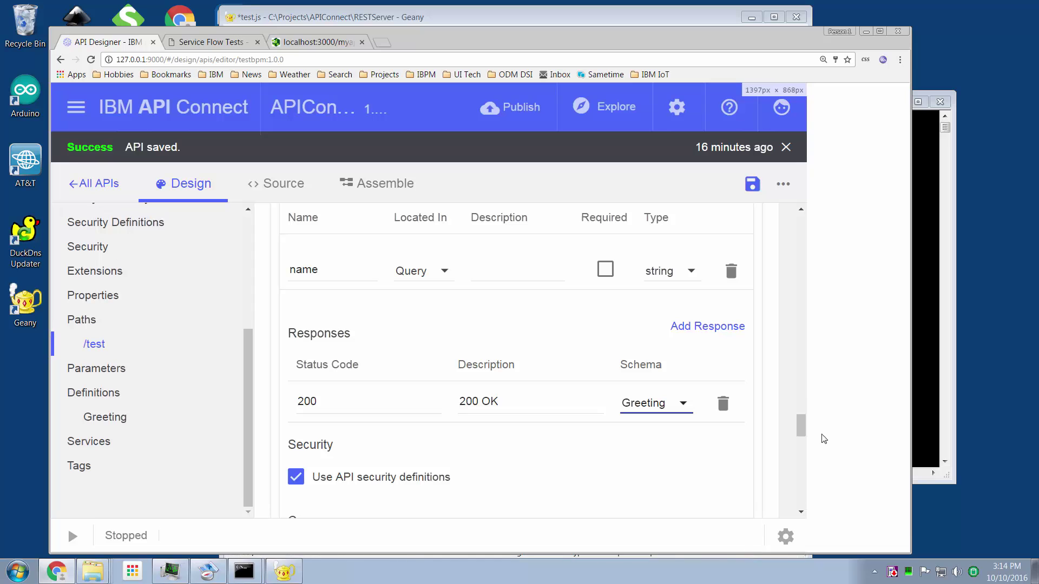
- Review the TestBPM design form and its generated OpenAPI source, from the info section through the paths and definitions
scroll(804, 433, "down", 2)
scroll(803, 439, "down", 5)
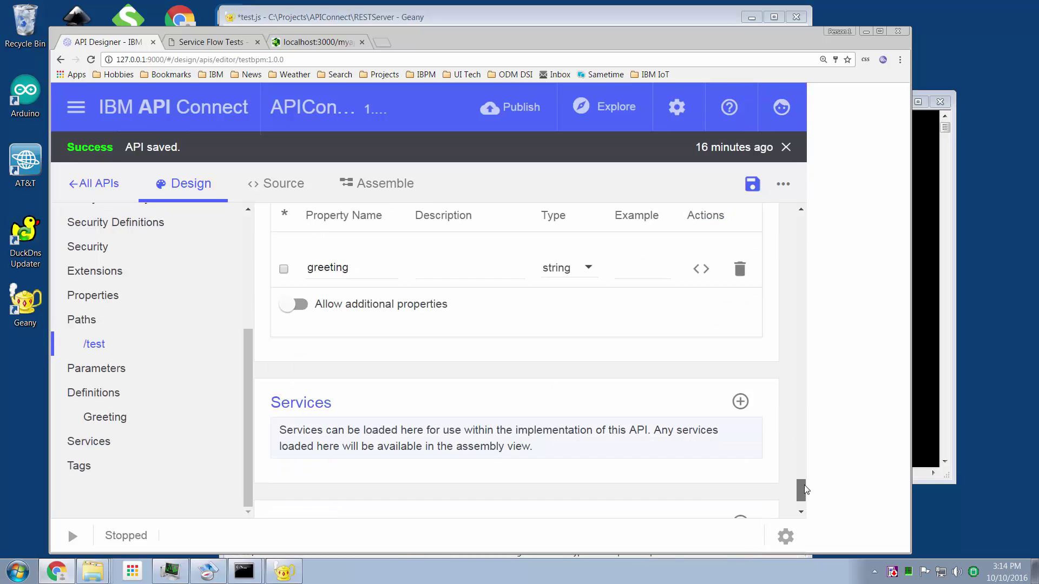
scroll(805, 390, "up", 12)
scroll(804, 293, "up", 10)
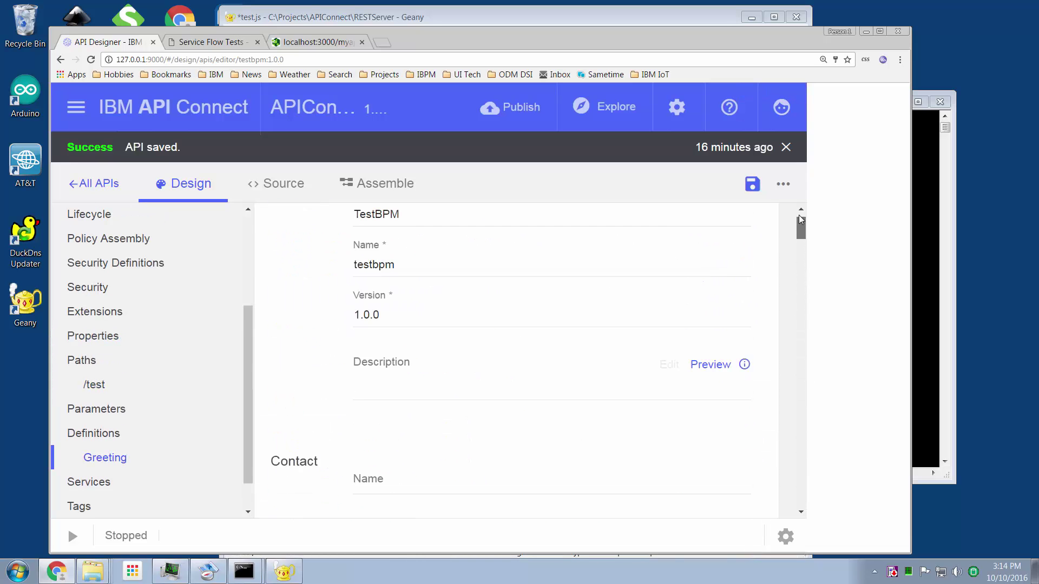
left_click(280, 187)
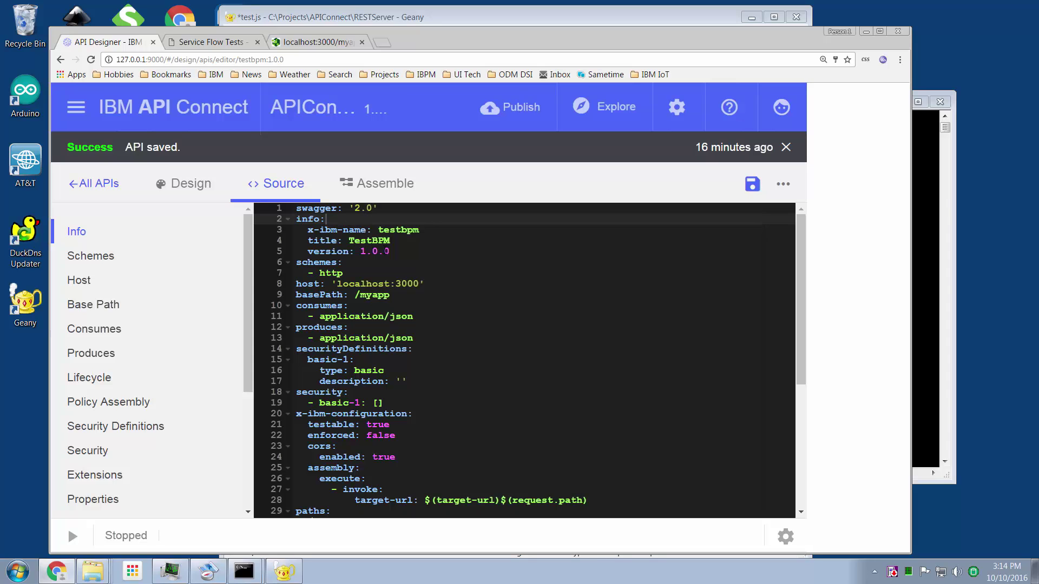
left_click(386, 251)
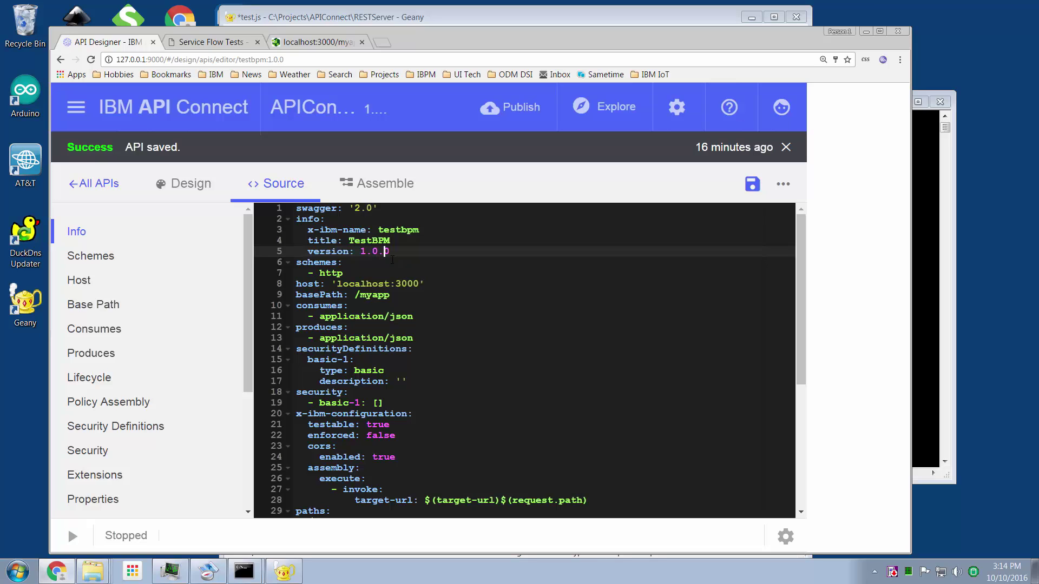
scroll(392, 260, "down", 1)
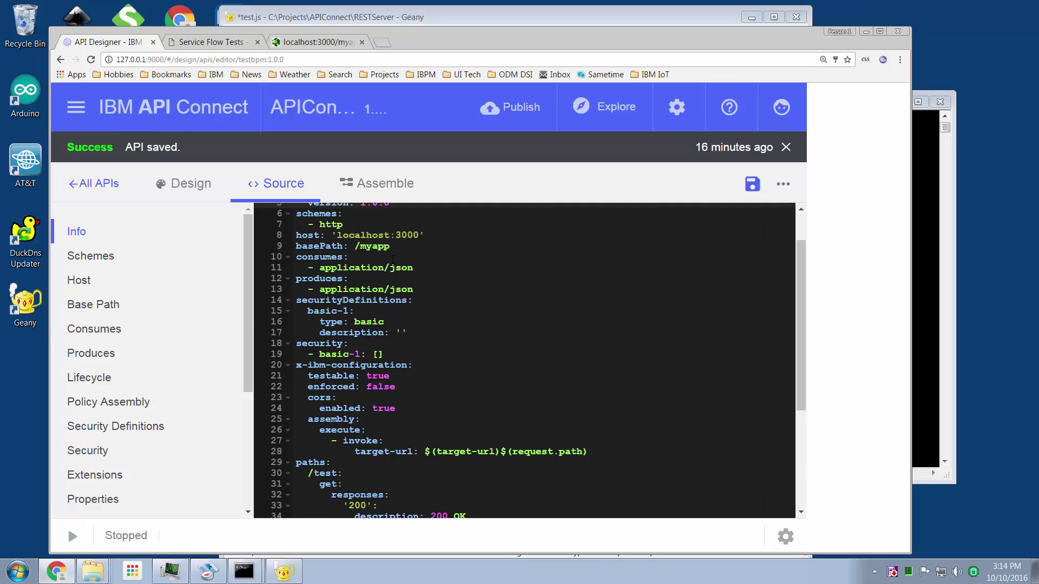
scroll(392, 260, "down", 1)
scroll(393, 261, "down", 3)
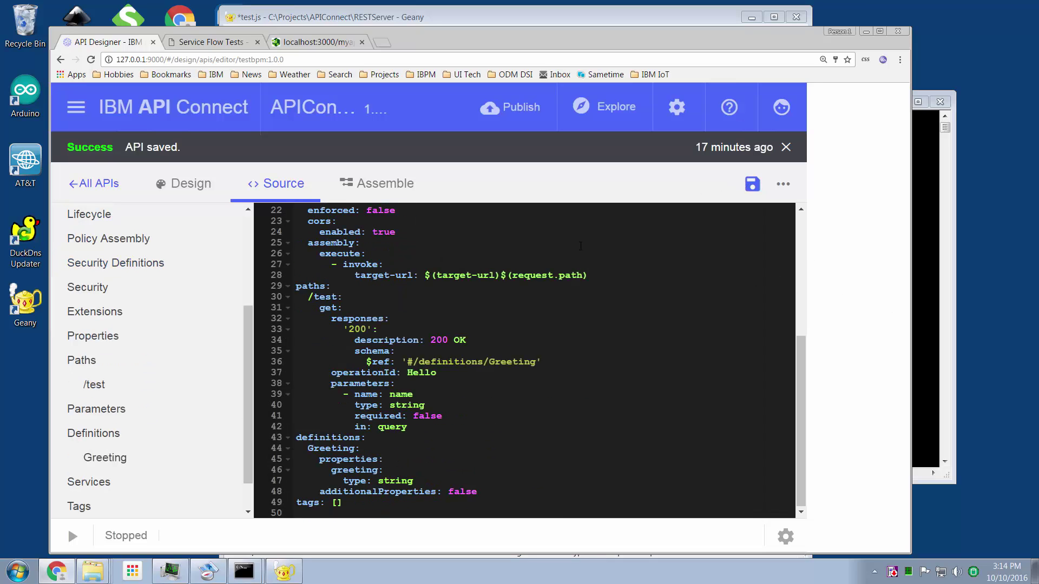
left_click(284, 572)
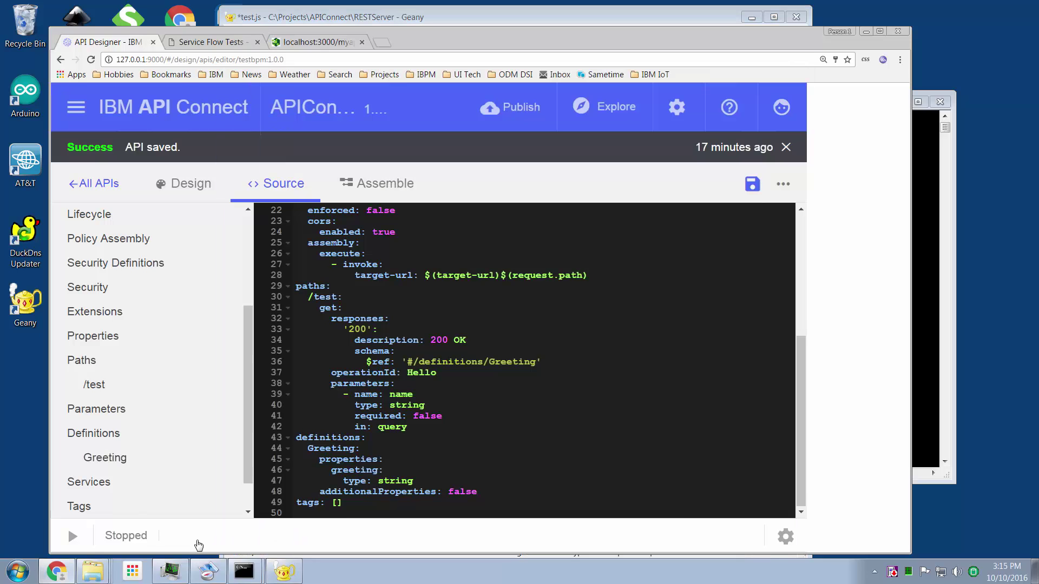
left_click(199, 546)
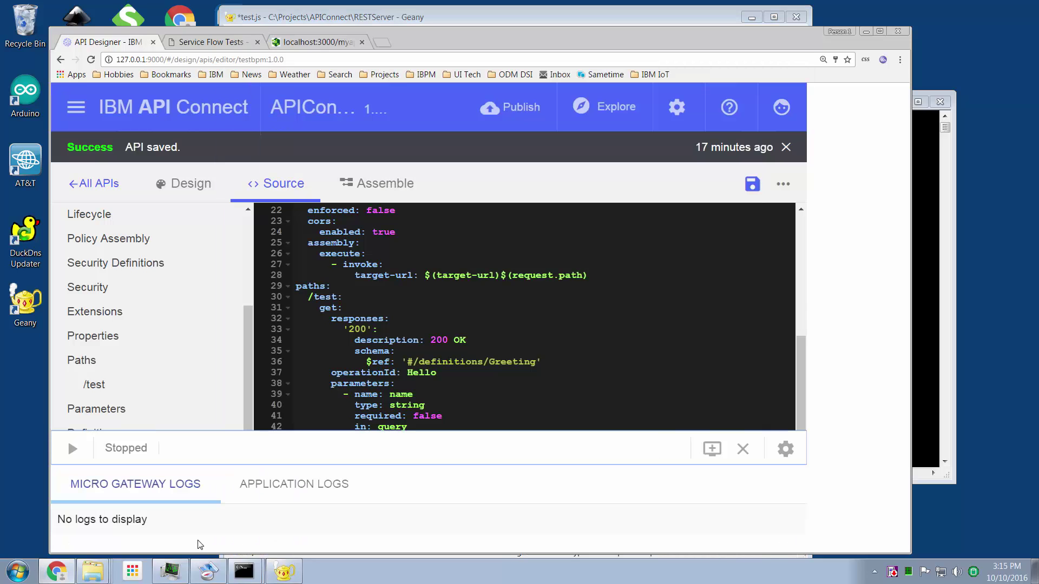
left_click(743, 448)
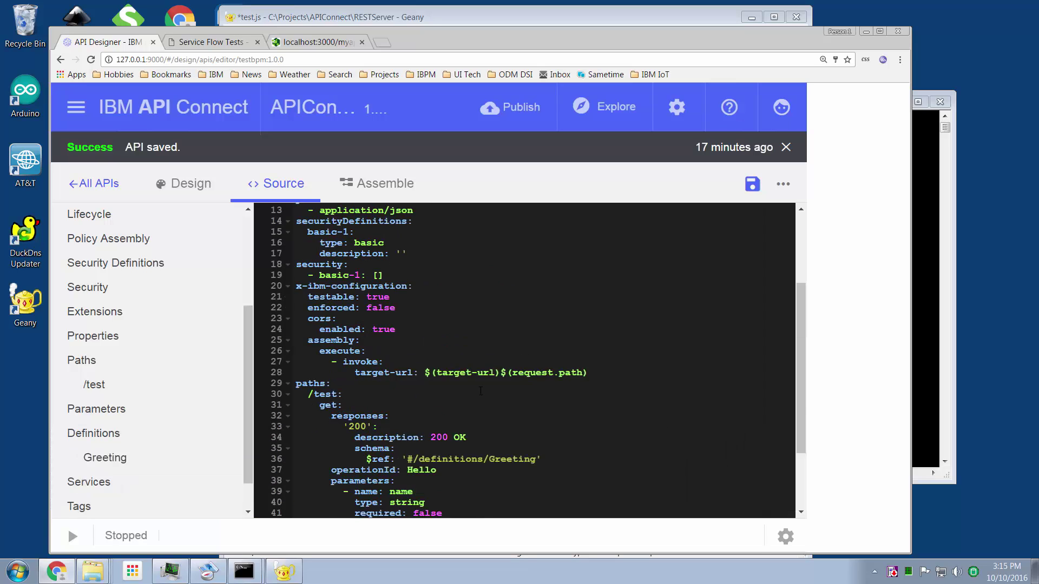
- Recheck the whole OpenAPI source, return to the design view and save the TestBPM API
scroll(480, 390, "up", 4)
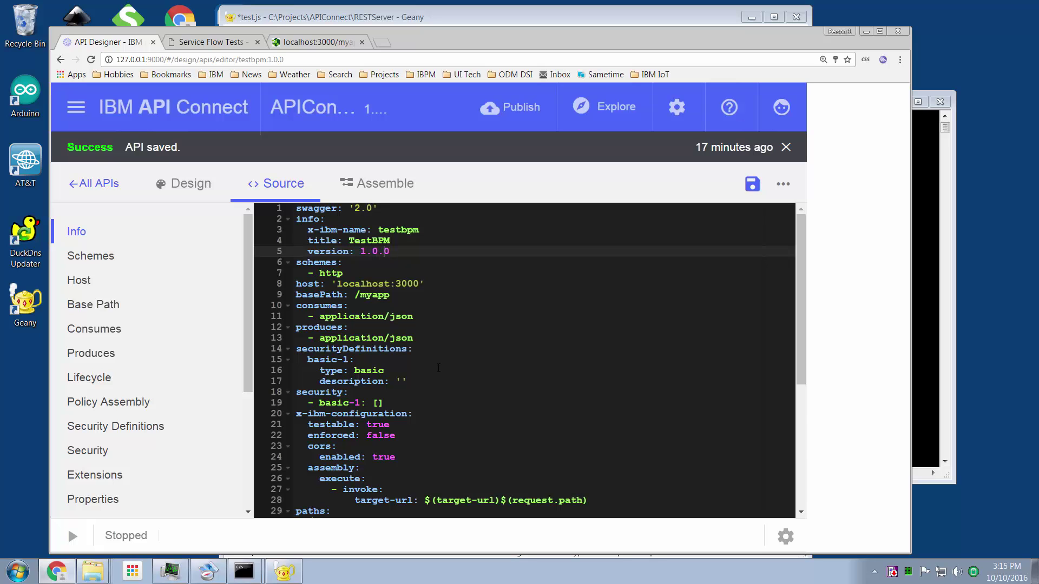
scroll(439, 331, "down", 5)
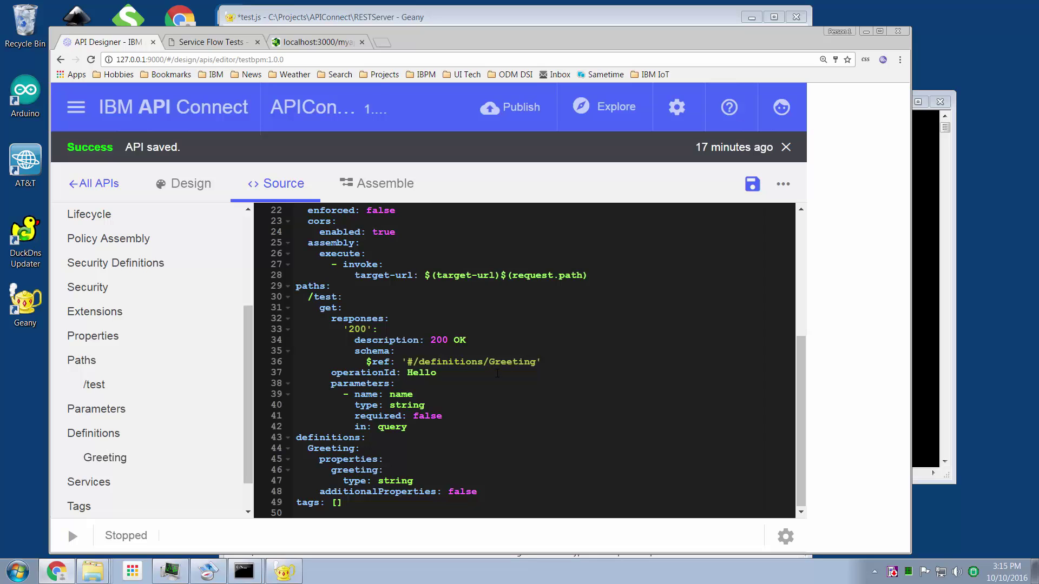
scroll(497, 373, "up", 5)
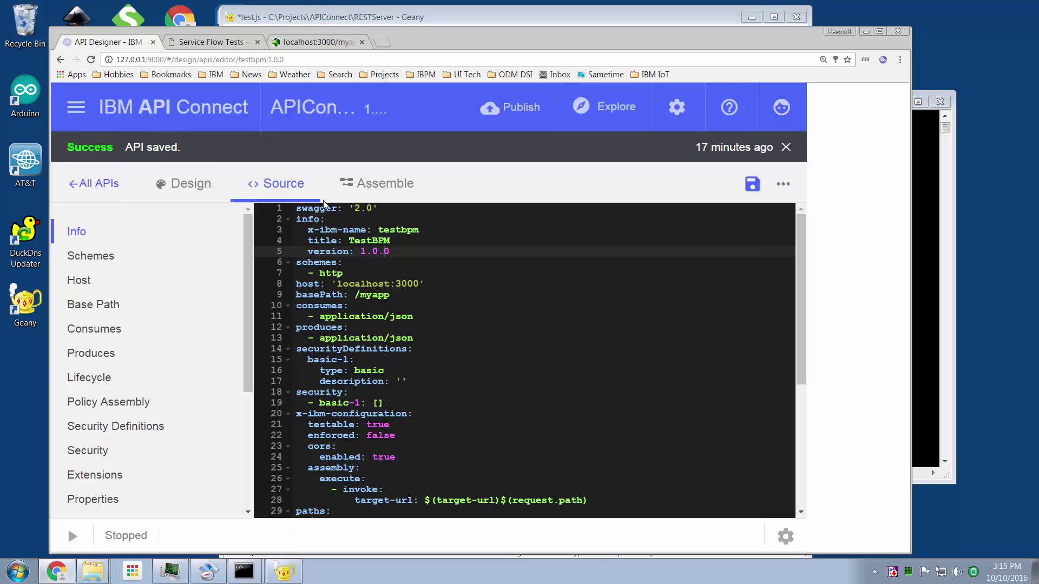
left_click(200, 187)
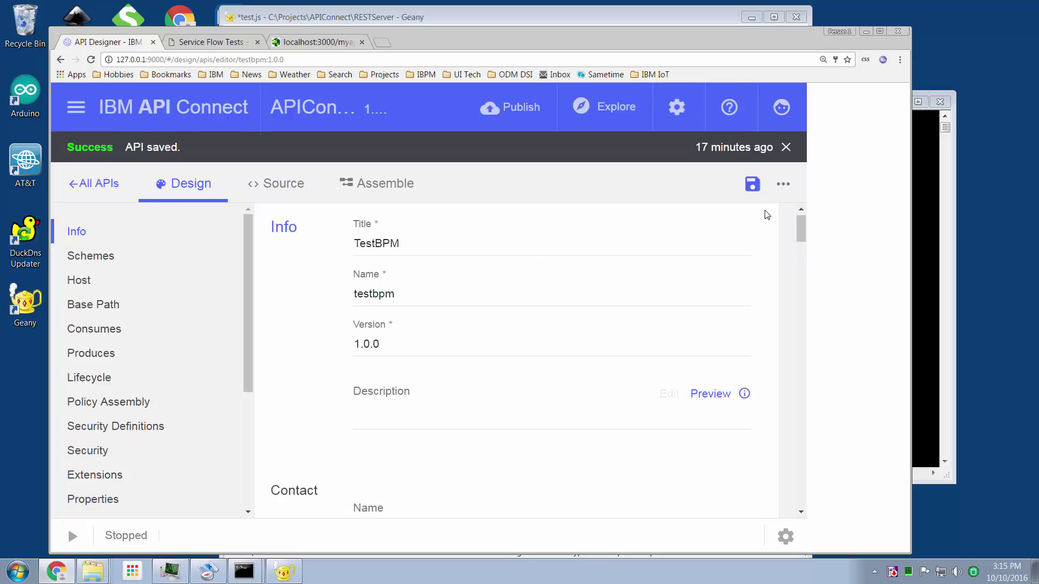
left_click(752, 186)
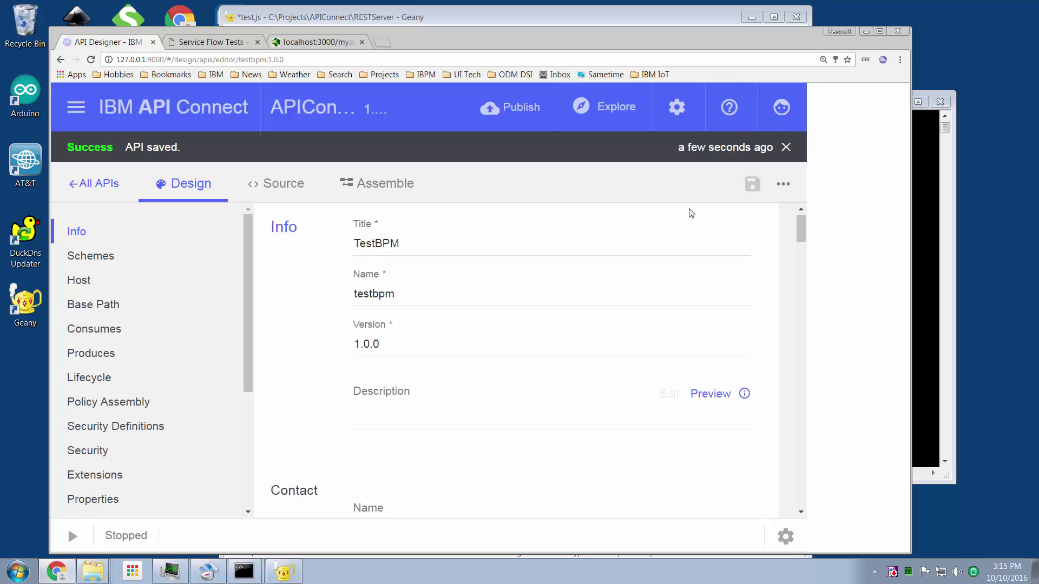
left_click(614, 116)
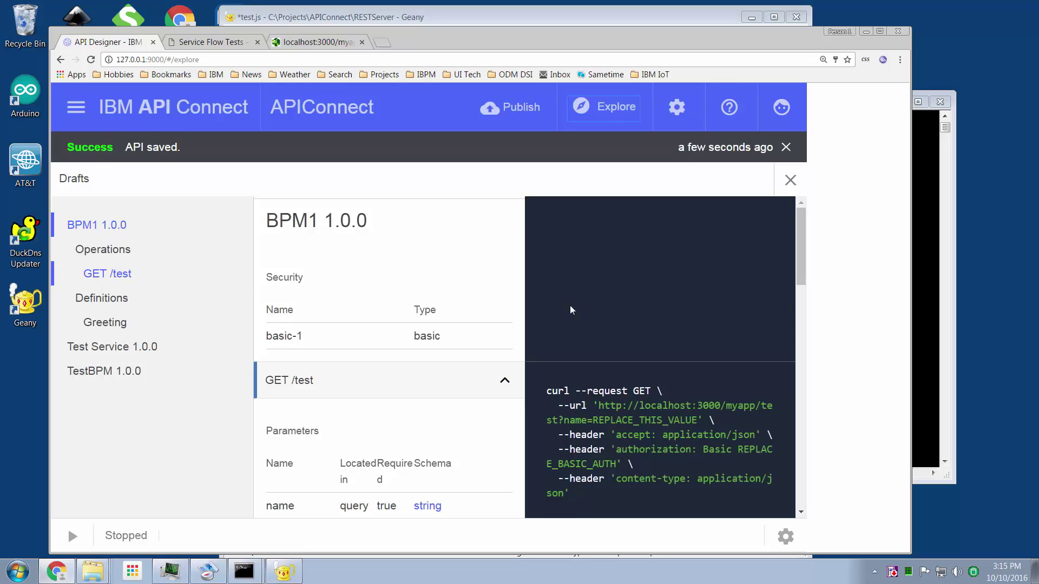
scroll(570, 305, "down", 1)
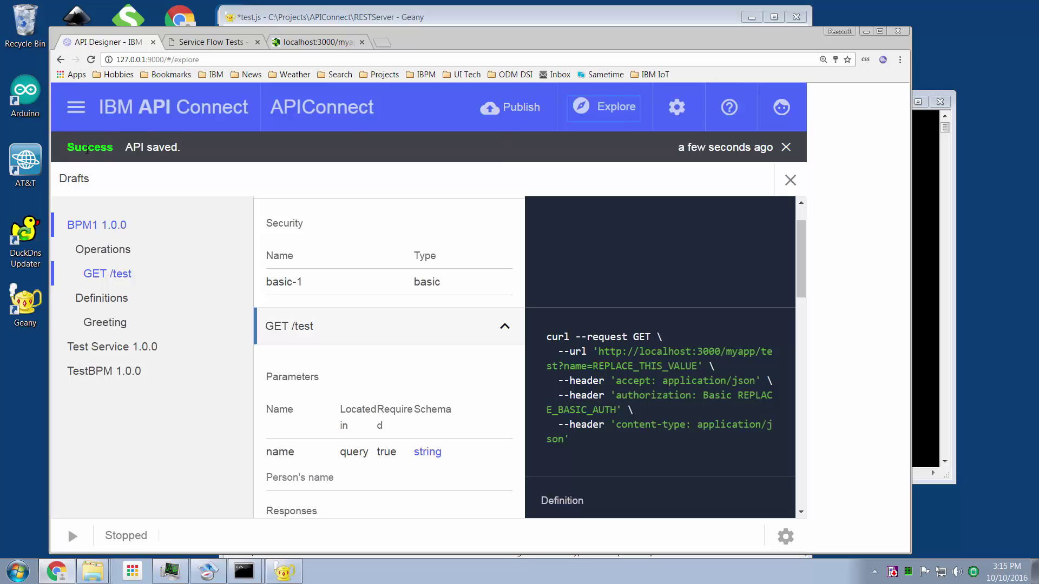
left_click(790, 180)
left_click(93, 183)
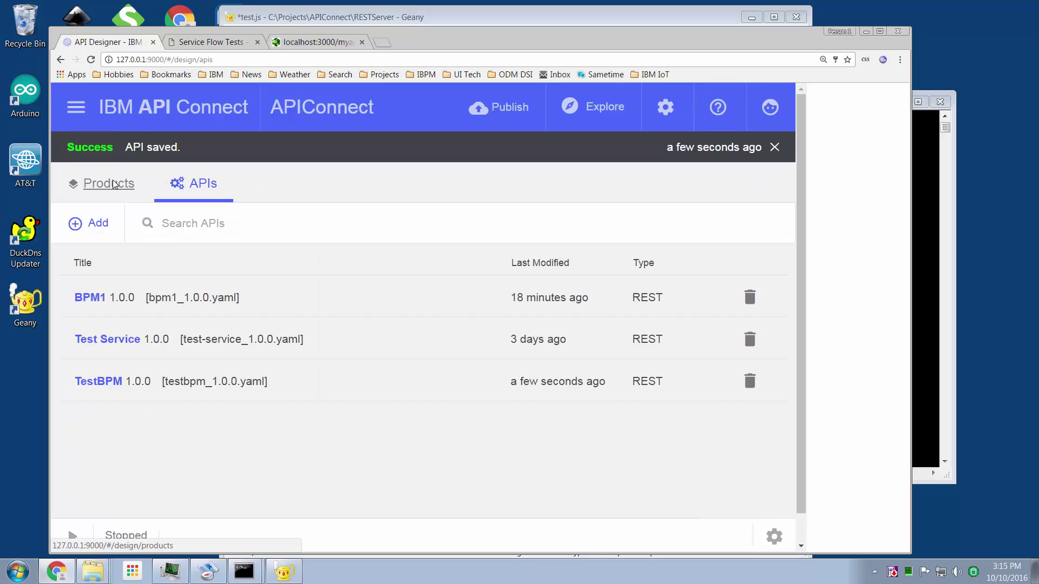
left_click(110, 383)
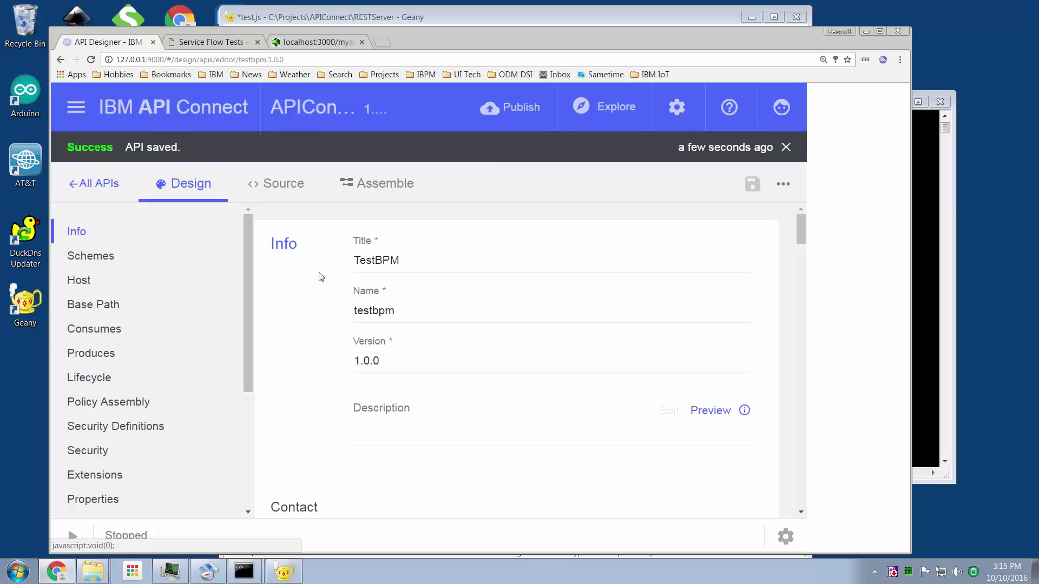
scroll(363, 306, "down", 4)
scroll(362, 307, "up", 4)
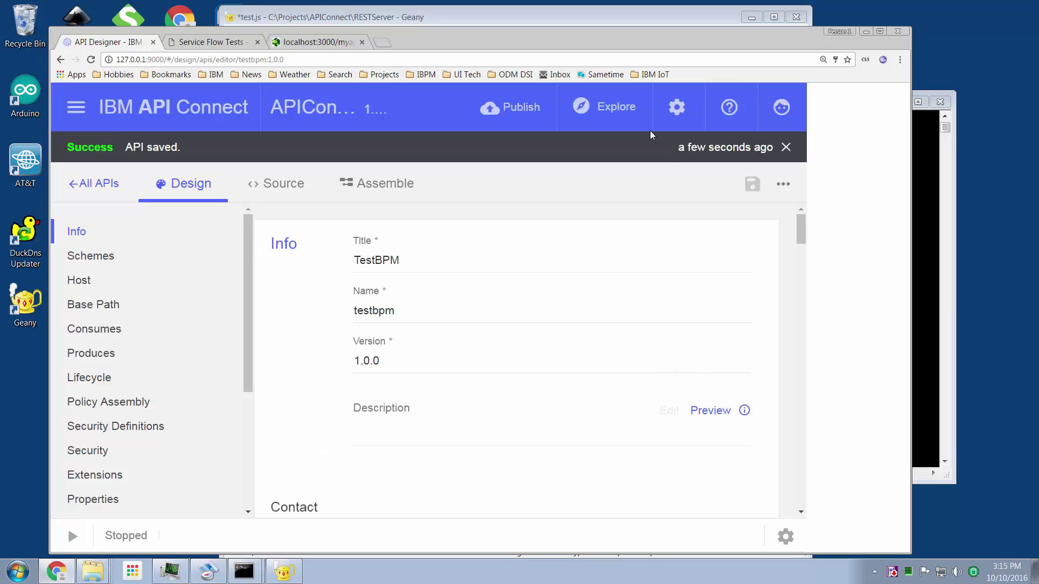
- Open the API explorer and display the GET /test operation of TestBPM 1.0.0
left_click(625, 106)
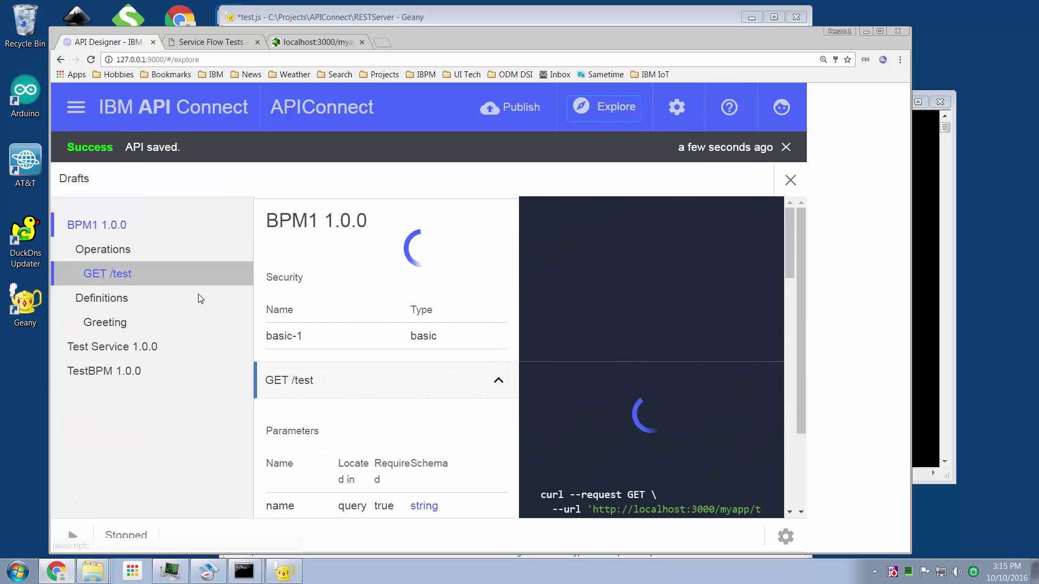
left_click(98, 373)
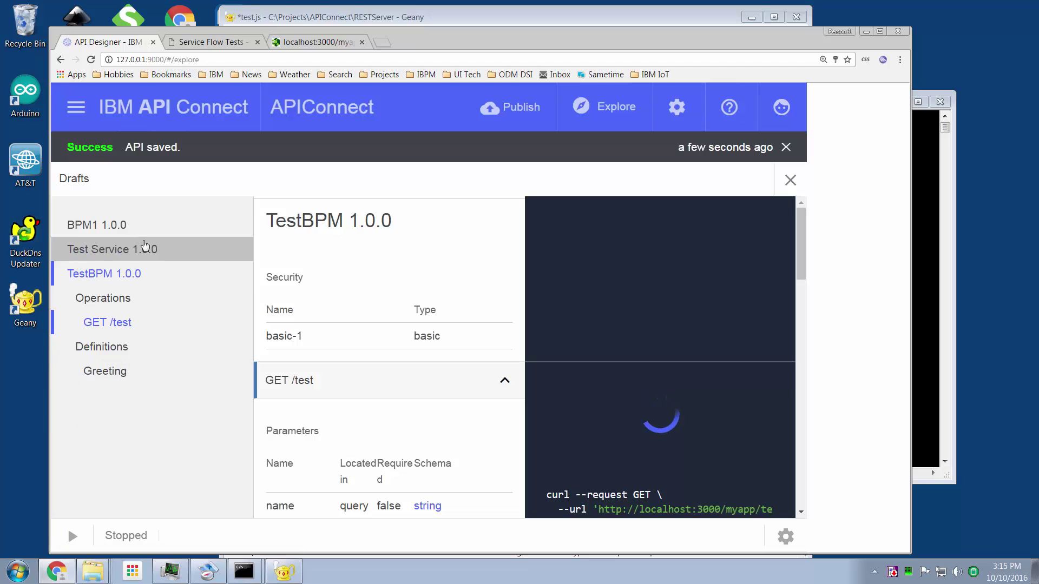
scroll(559, 322, "down", 1)
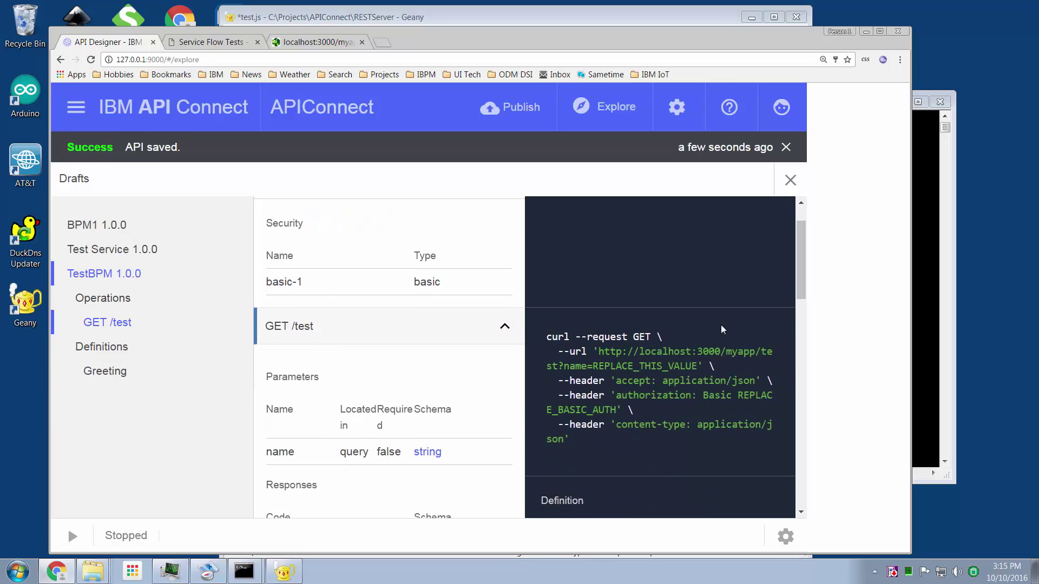
- Widen the browser window over the command prompt and bring the GET /test example response and request form into view
left_click(915, 307)
left_click(909, 493)
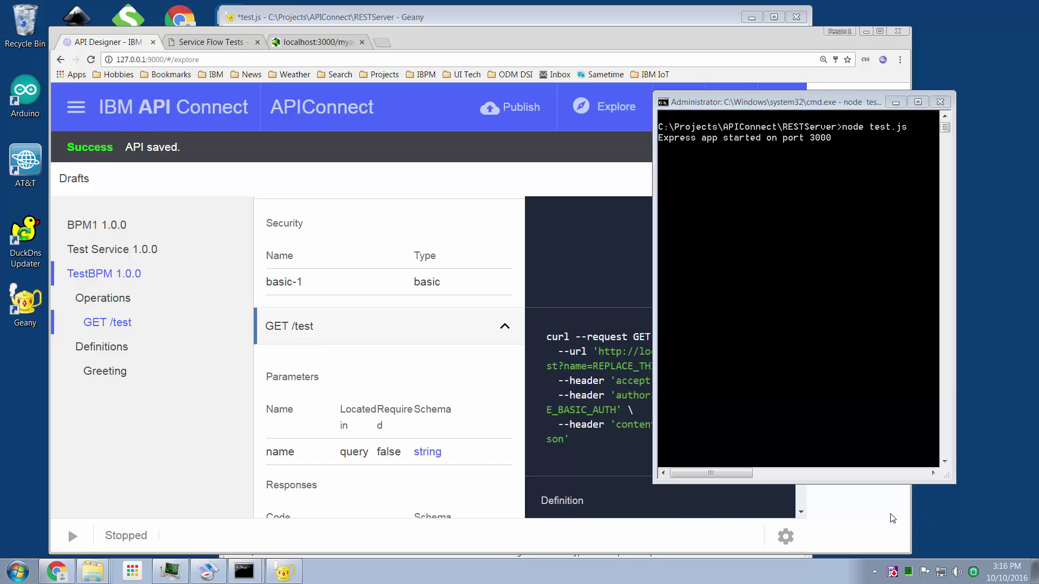
left_click_drag(910, 496, 1023, 496)
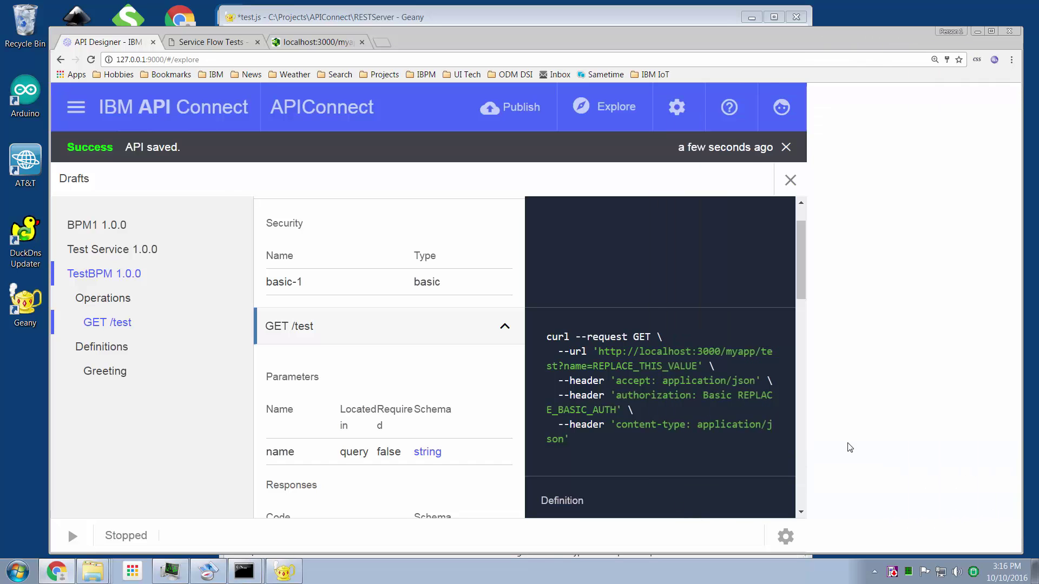
scroll(759, 360, "down", 3)
scroll(760, 360, "down", 3)
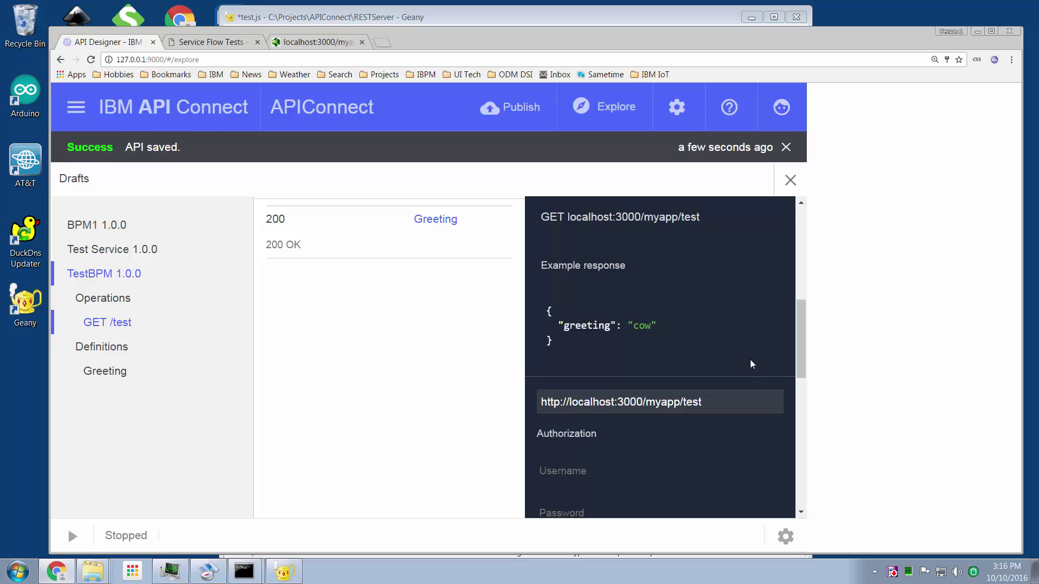
- Recheck the GET /test definition and example response, enter a first name as the name parameter, call the operation and view its response
scroll(750, 359, "up", 2)
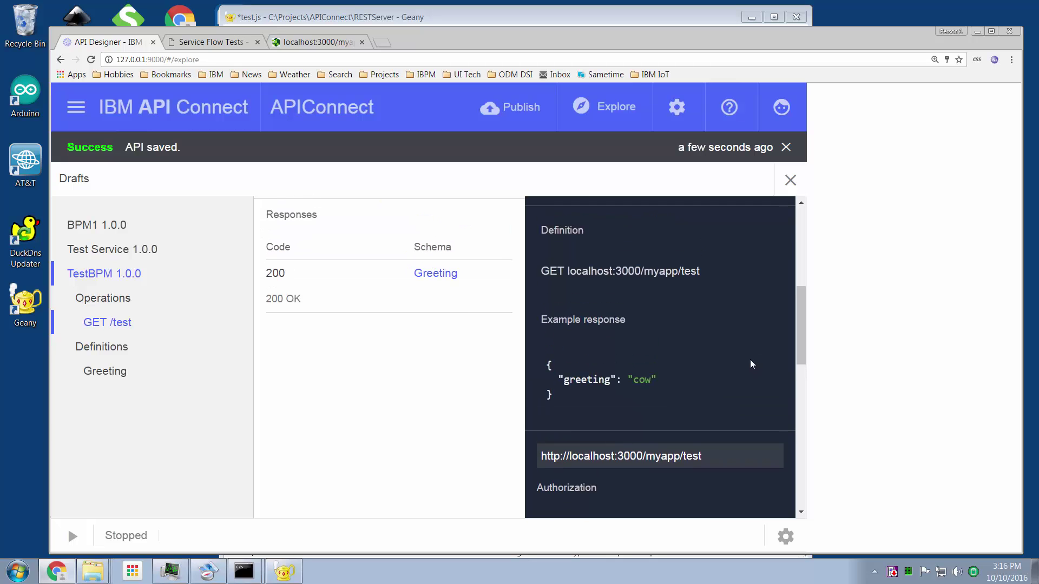
scroll(734, 355, "down", 1)
scroll(735, 355, "up", 3)
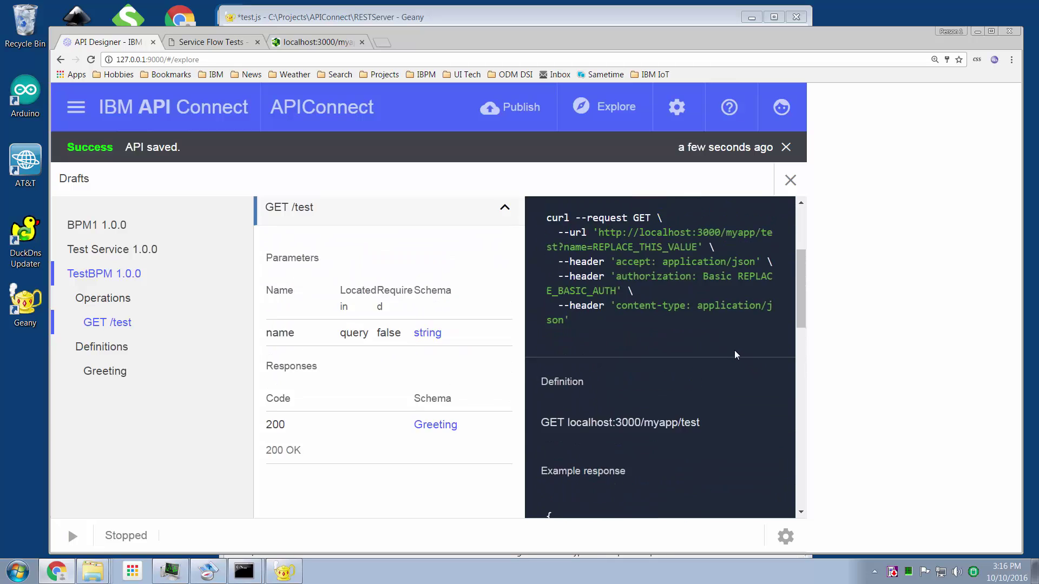
scroll(735, 355, "down", 6)
scroll(724, 359, "up", 2)
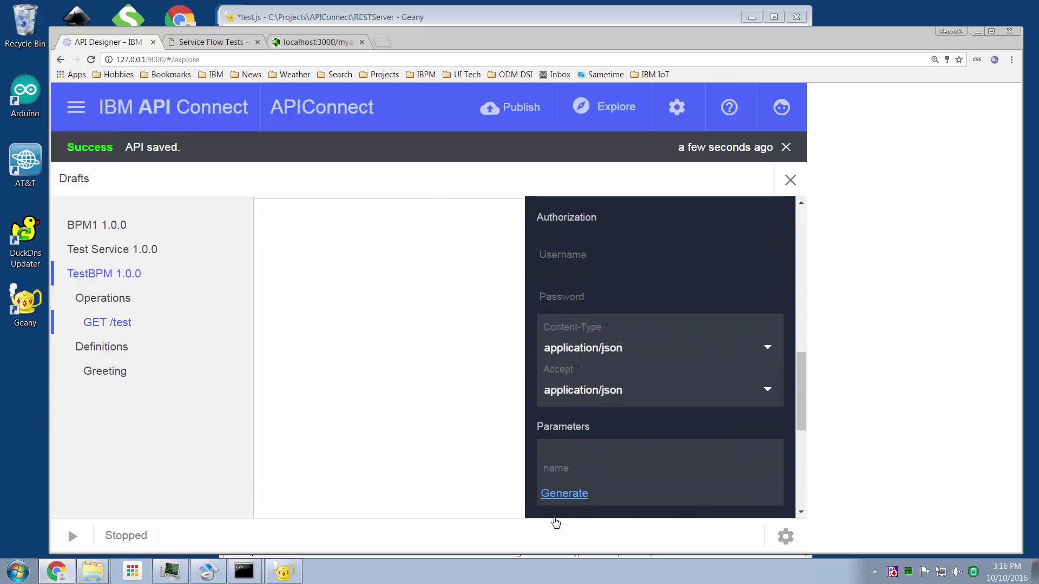
left_click(588, 480)
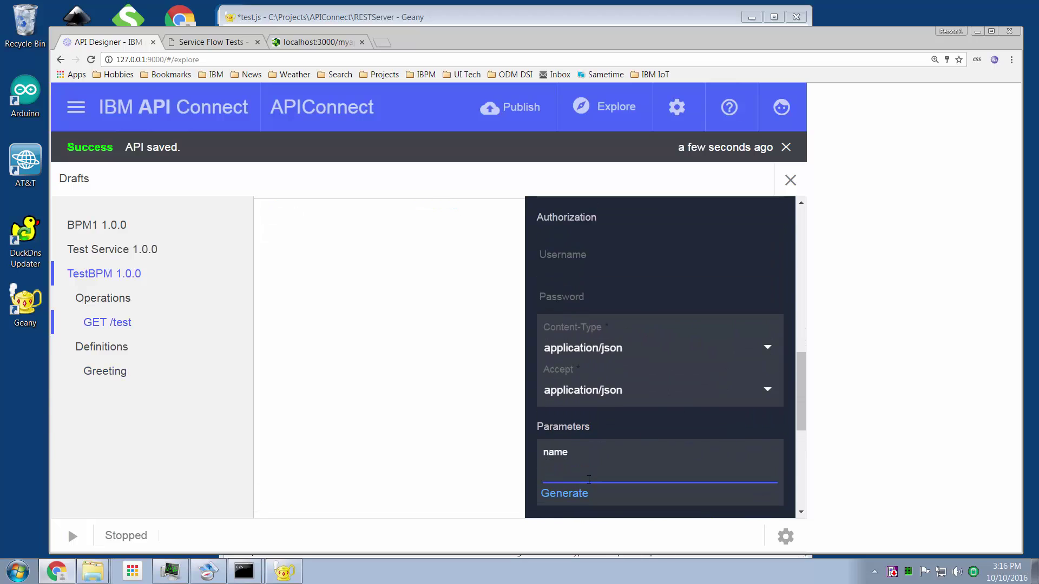
type("Neil")
scroll(668, 437, "down", 3)
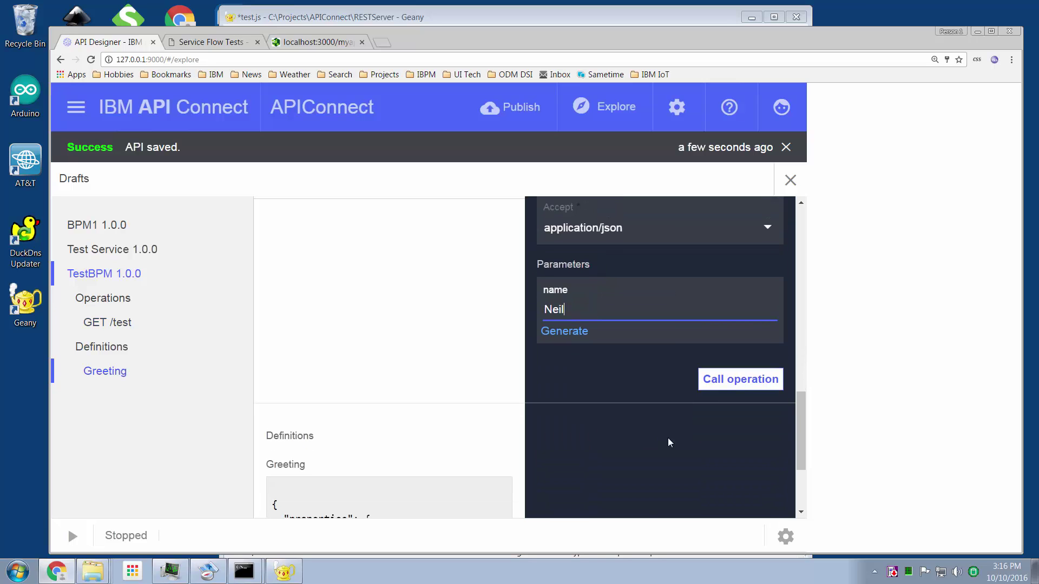
left_click(737, 379)
scroll(735, 374, "down", 5)
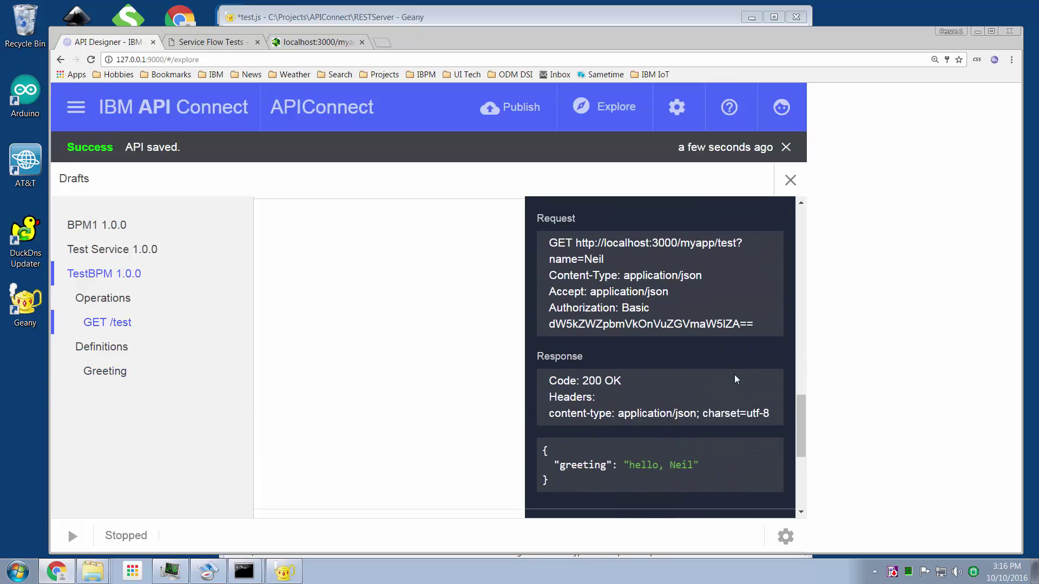
- Replace the name parameter with a different first name, call GET /test again and review the request and response
scroll(677, 411, "up", 5)
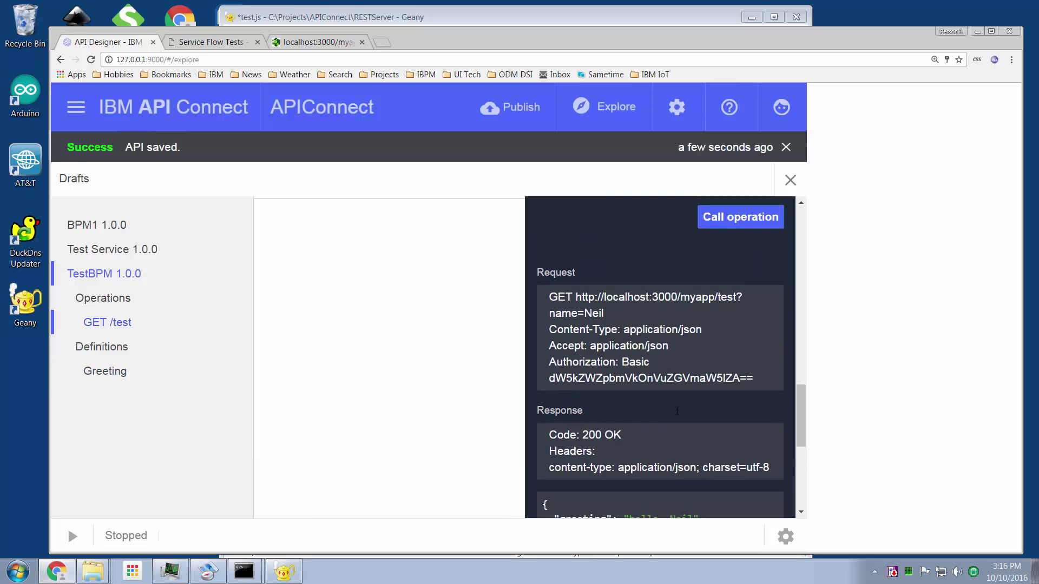
left_click_drag(591, 305, 514, 298)
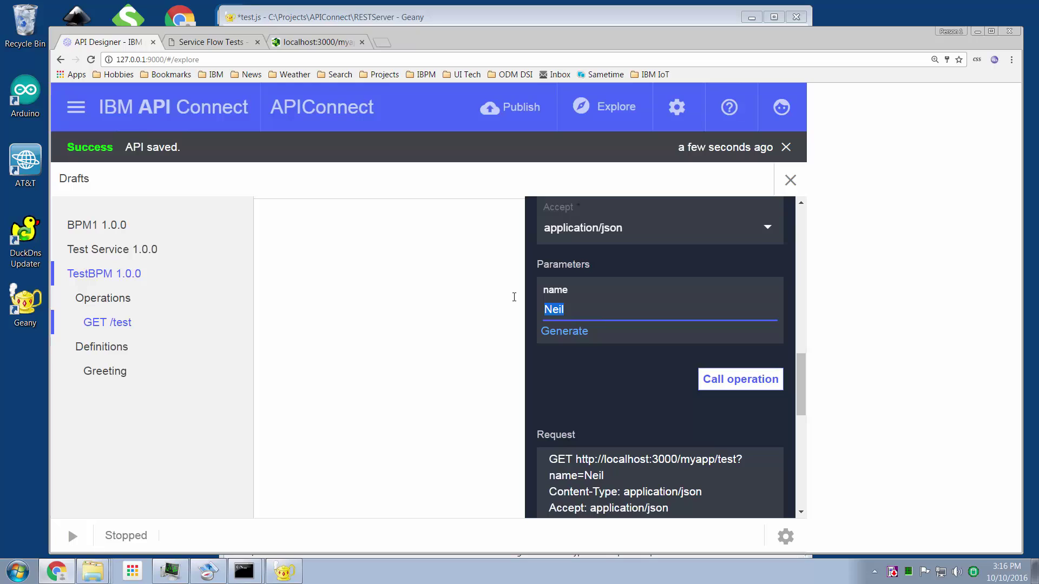
type("Paul")
left_click(726, 378)
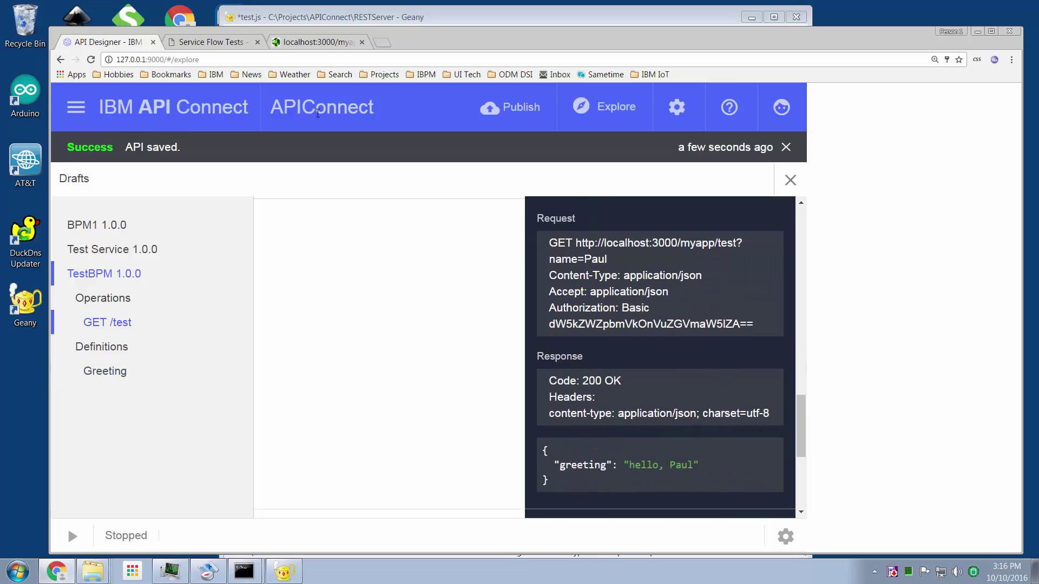
scroll(662, 360, "up", 10)
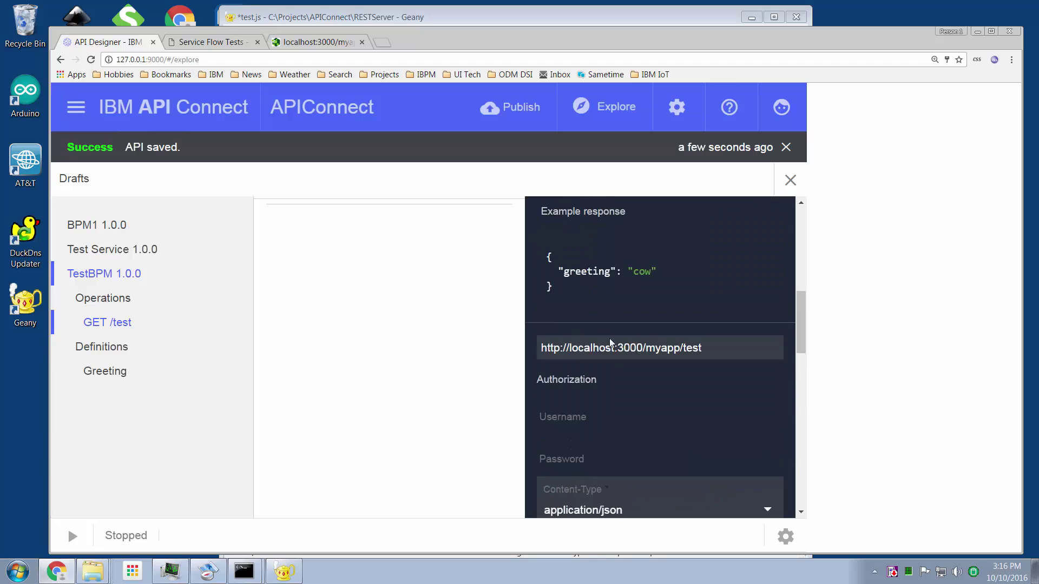
scroll(458, 307, "up", 10)
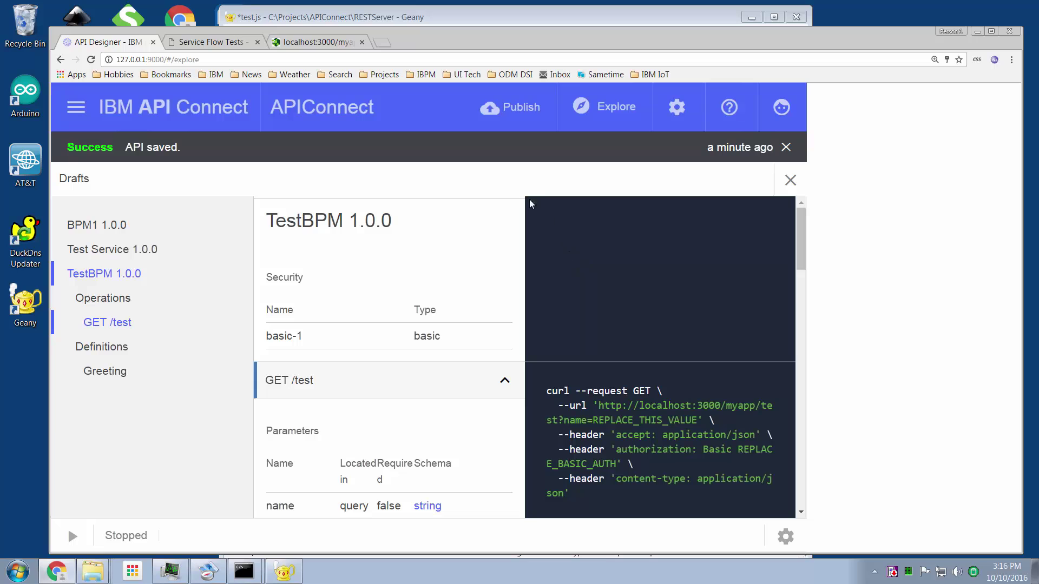
- Close the API explorer, show the OpenAPI source of TestBPM and copy all of it
left_click(790, 181)
left_click(280, 184)
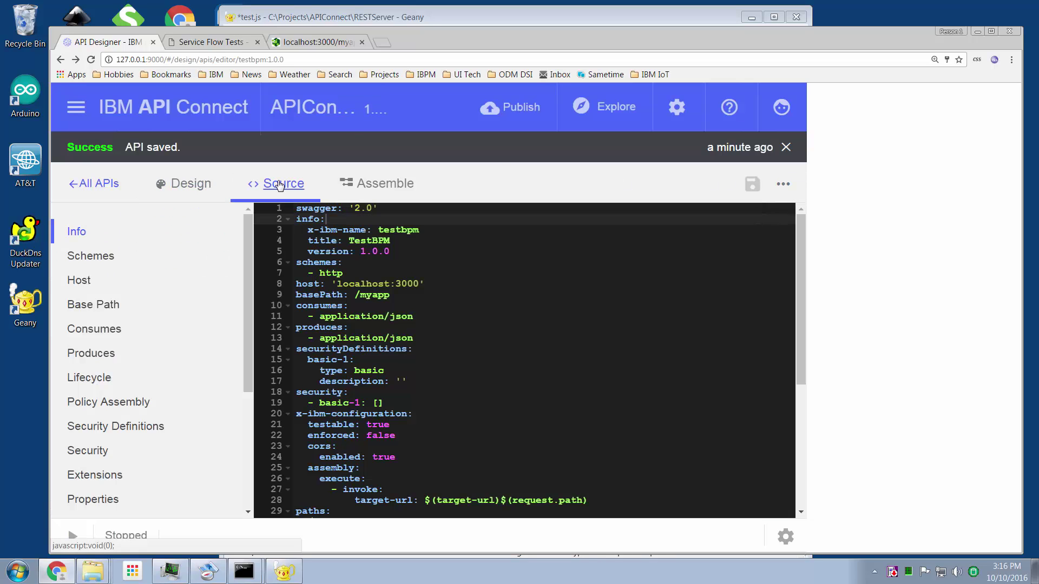
left_click(485, 265)
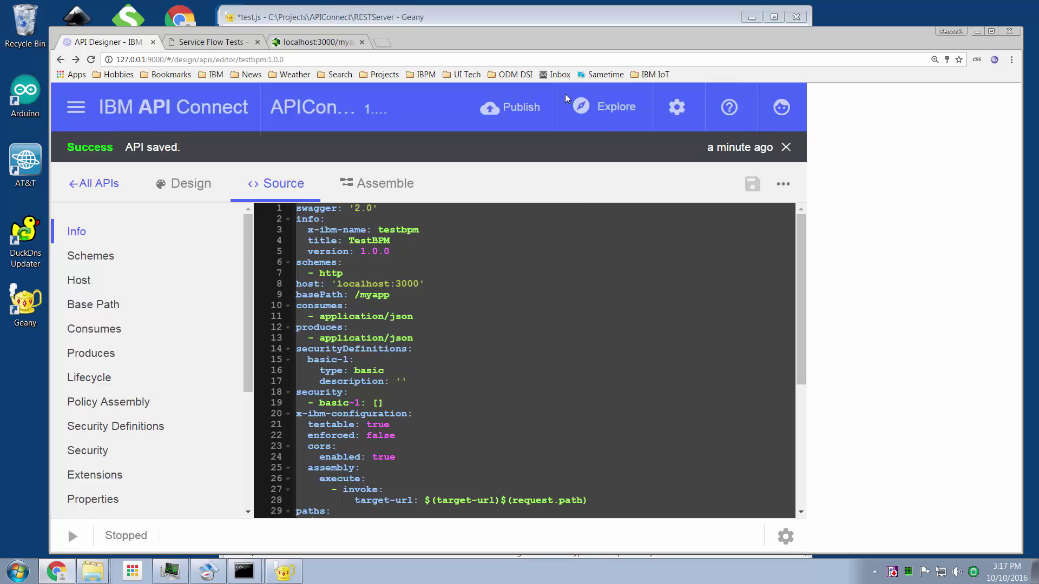
- Switch to Geany, paste the copied OpenAPI source into service.yaml, save the file and look through its contents
left_click(385, 25)
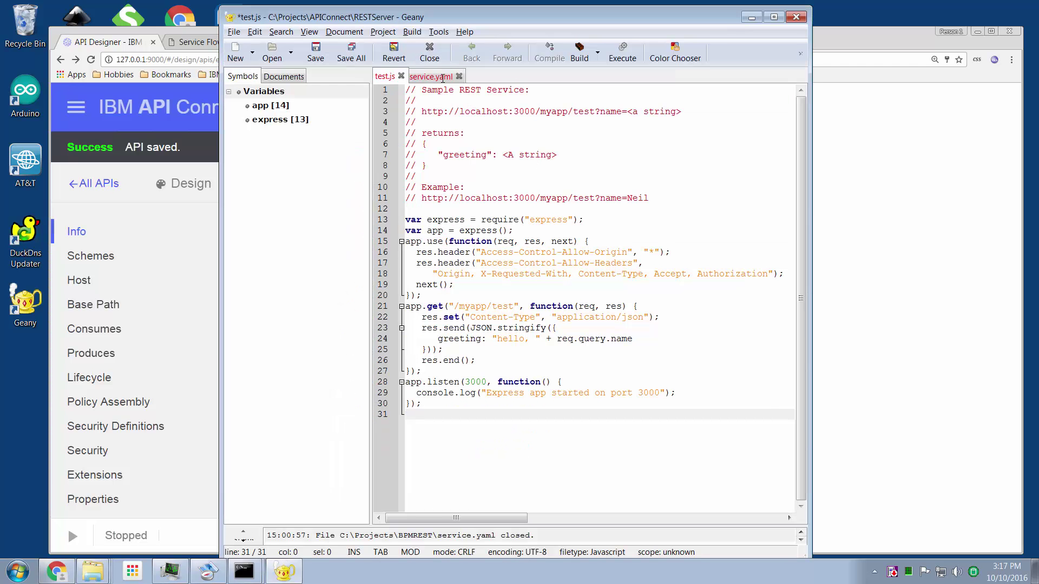
left_click(442, 77)
key("ctrl+v")
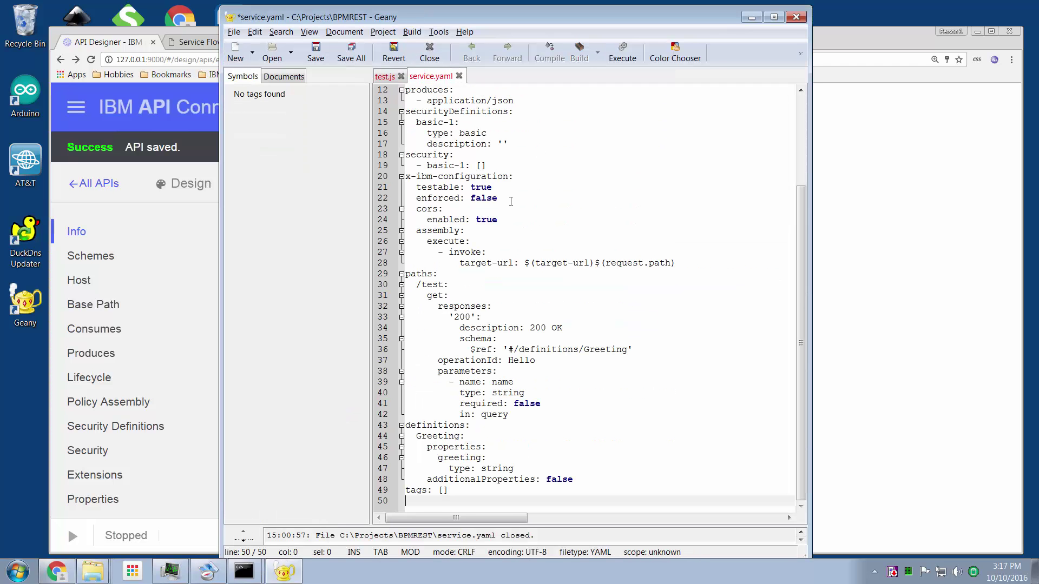
scroll(511, 201, "up", 4)
scroll(402, 133, "down", 1)
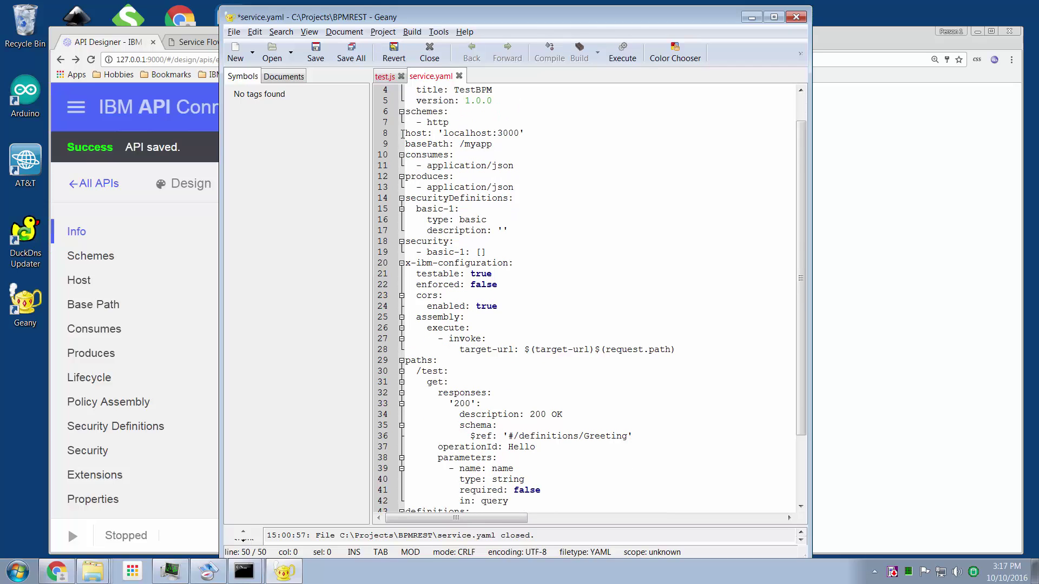
left_click(316, 52)
scroll(556, 255, "down", 2)
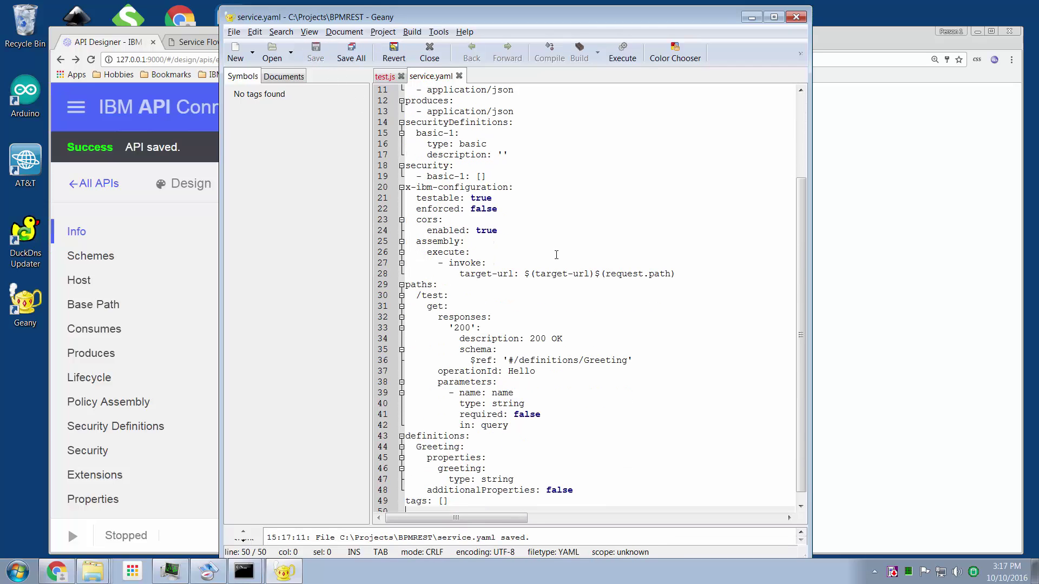
scroll(557, 254, "down", 1)
scroll(561, 434, "up", 4)
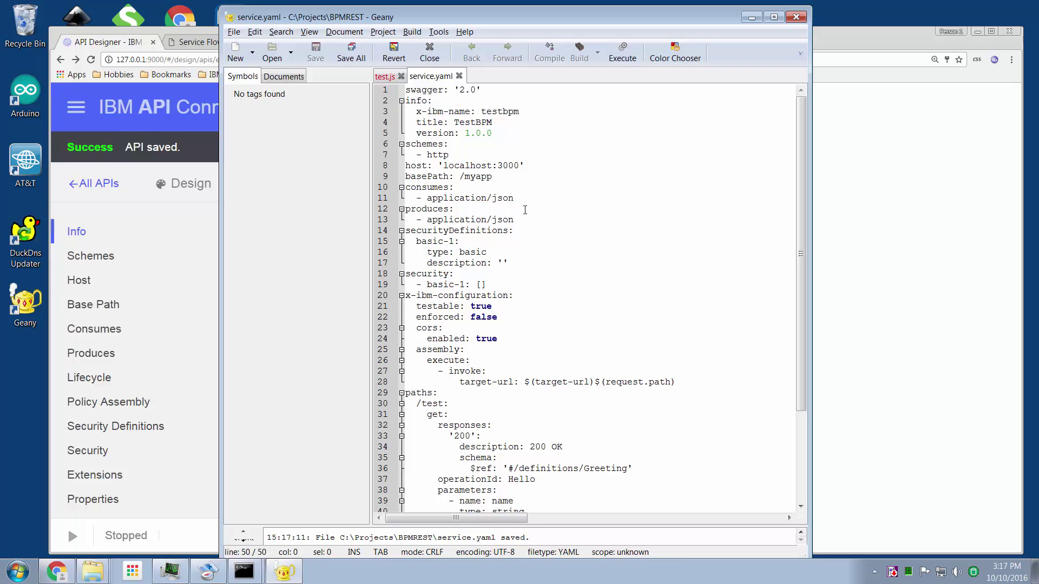
- Switch to the Service Flow Tests process app in IBM BPM and start a new external service that discovers an existing service
left_click(196, 47)
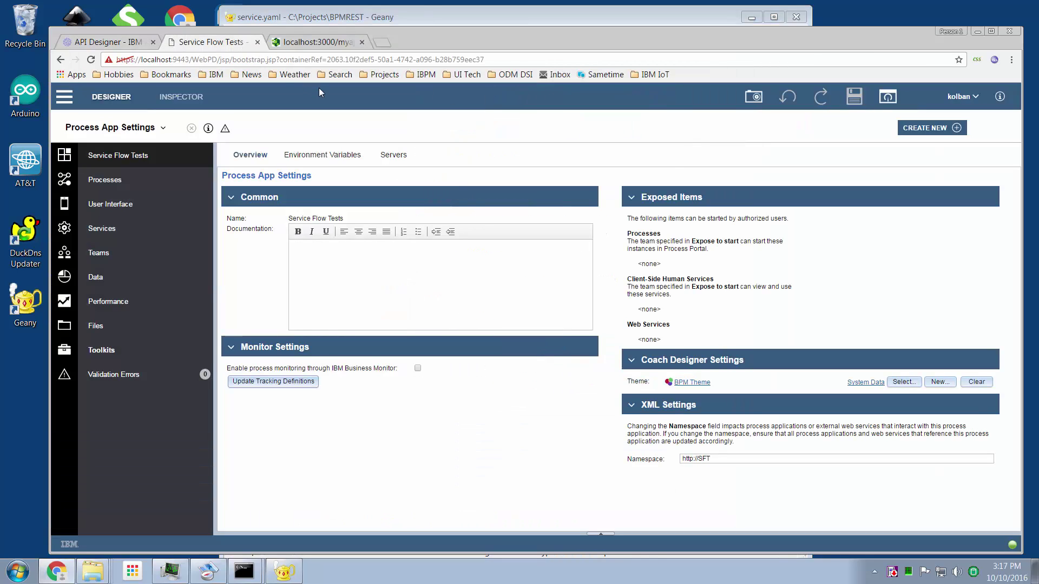
left_click(131, 228)
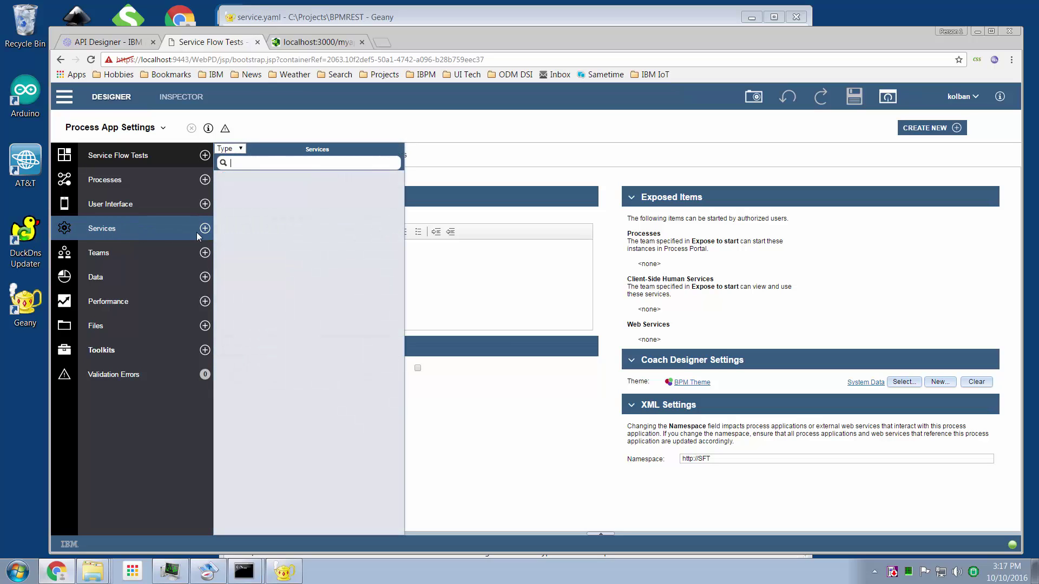
left_click(205, 228)
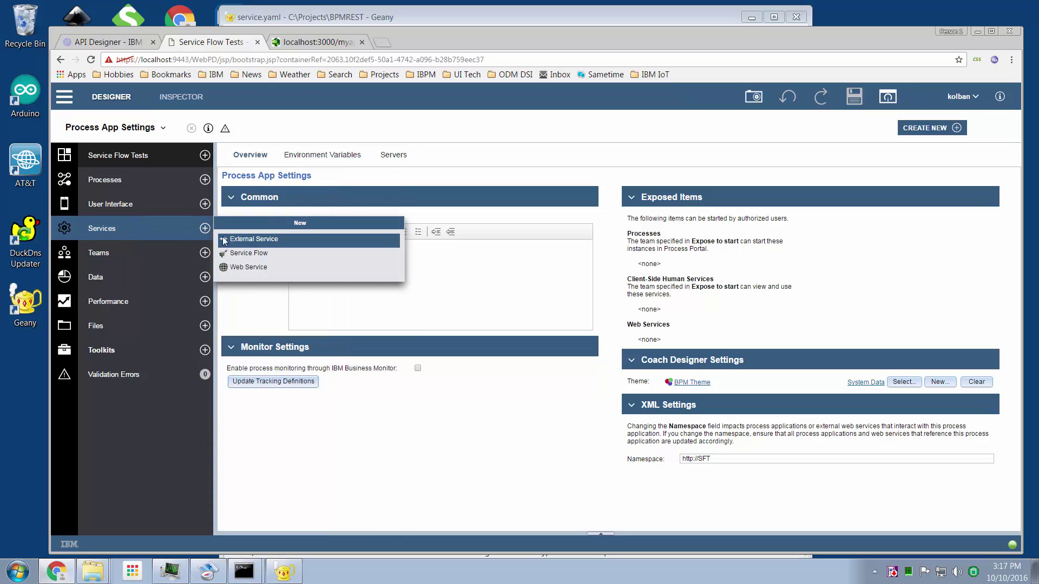
left_click(275, 238)
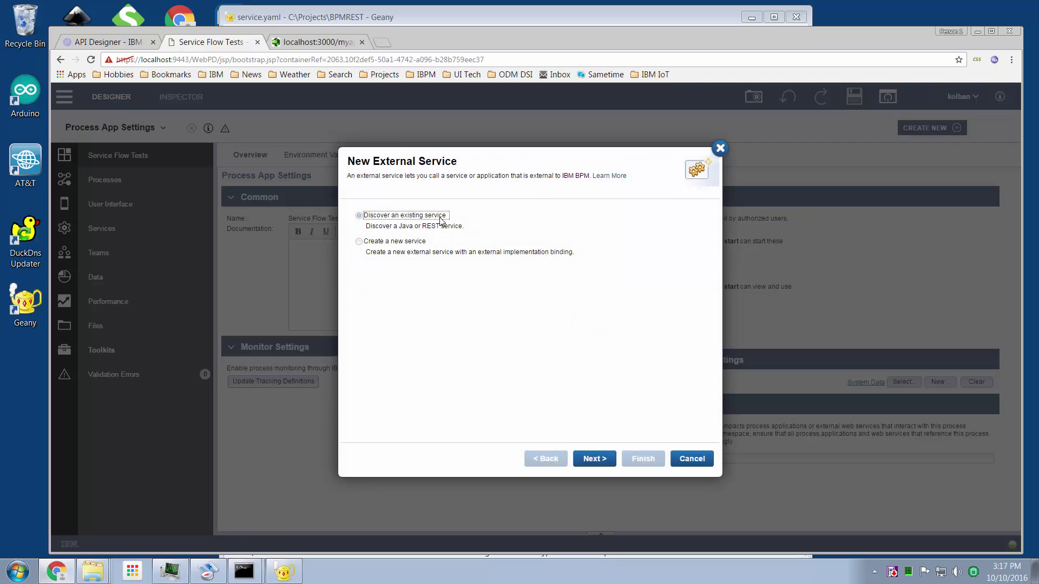
left_click(600, 458)
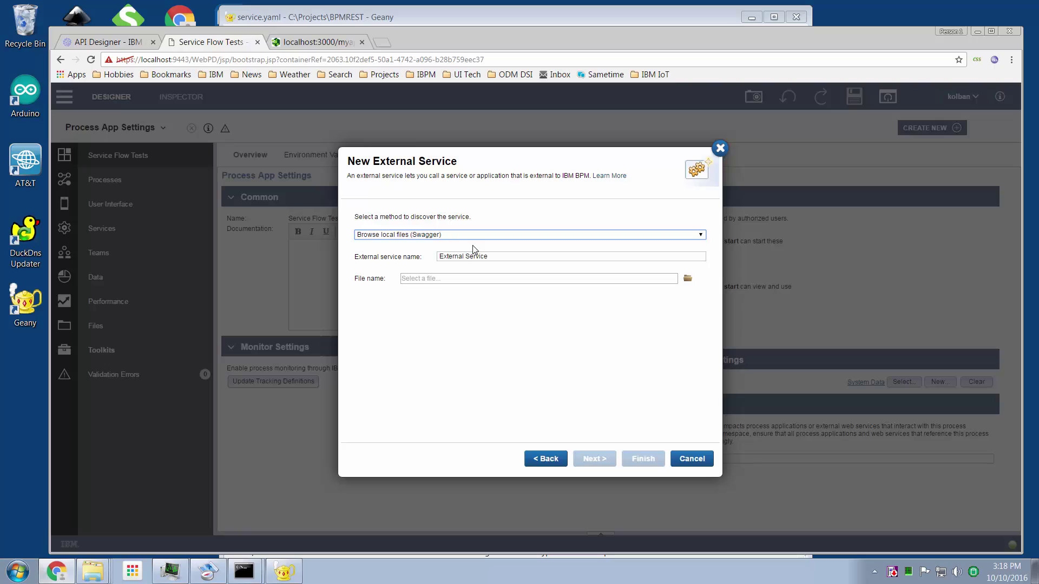
- Choose service.yaml from the BPMREST folder as the Swagger file for the external service, checking it against the file open in Geany
left_click(688, 278)
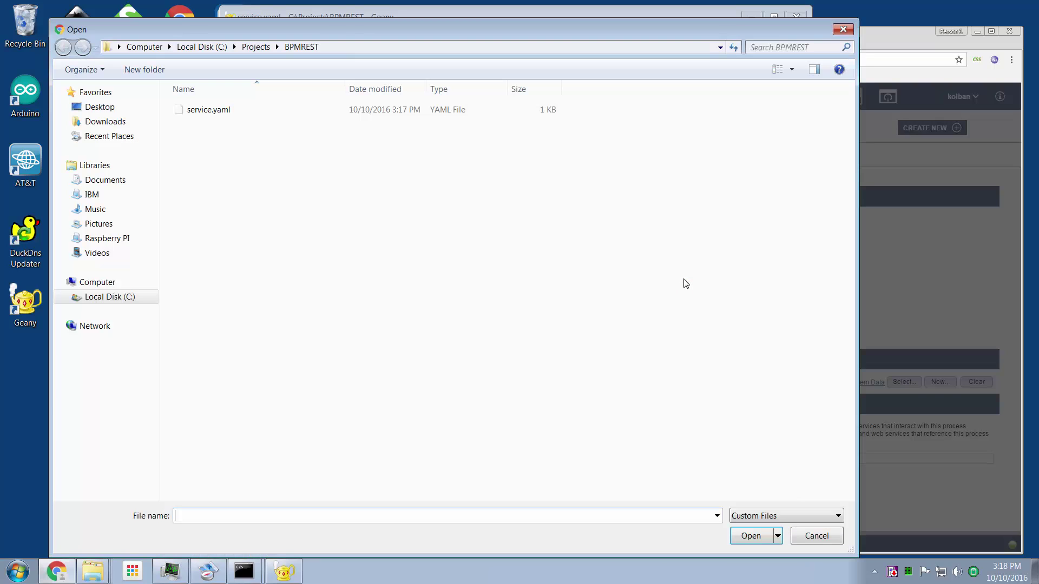
left_click(209, 111)
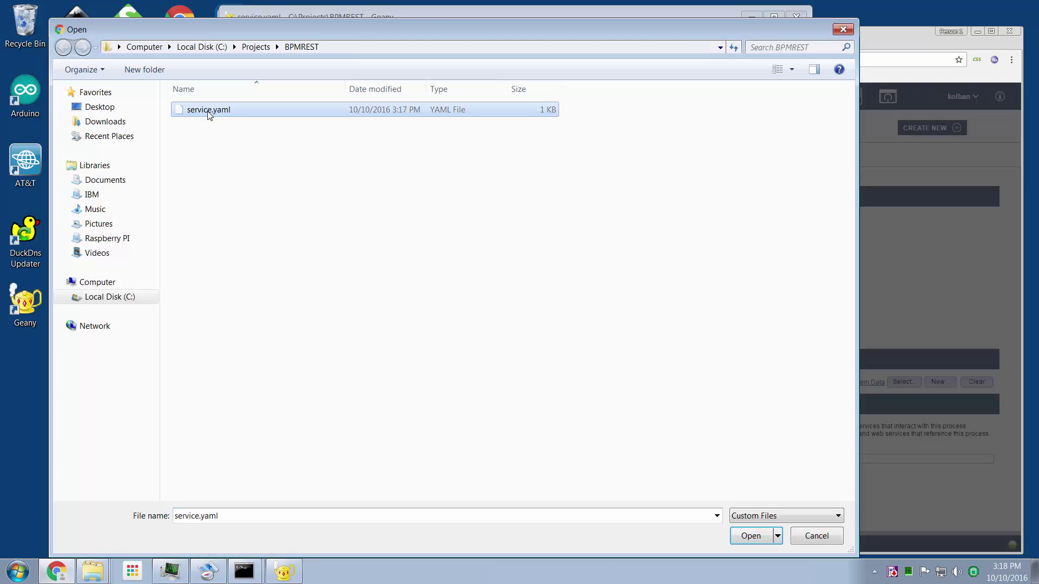
left_click(689, 14)
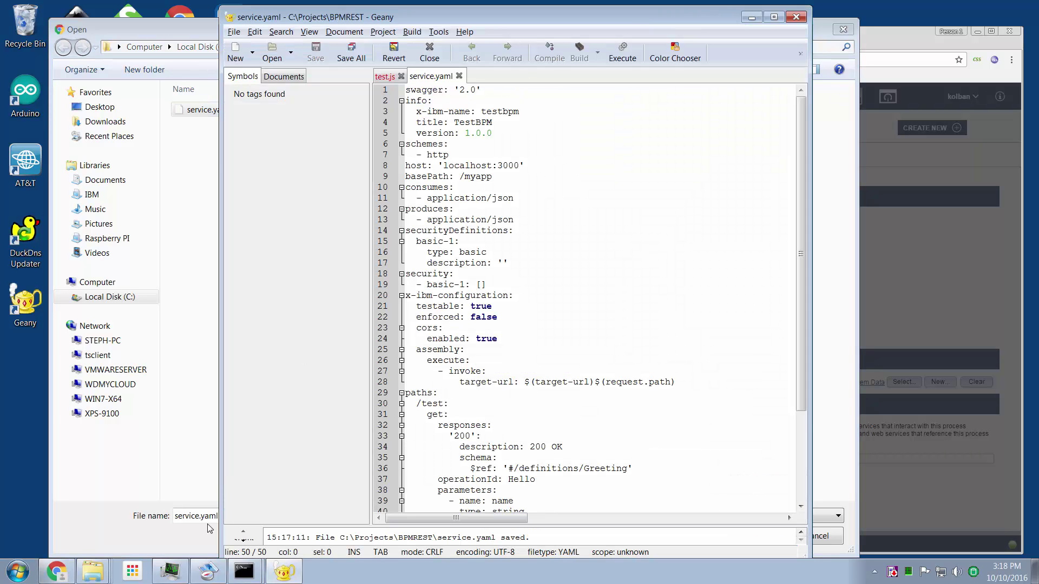
left_click(149, 539)
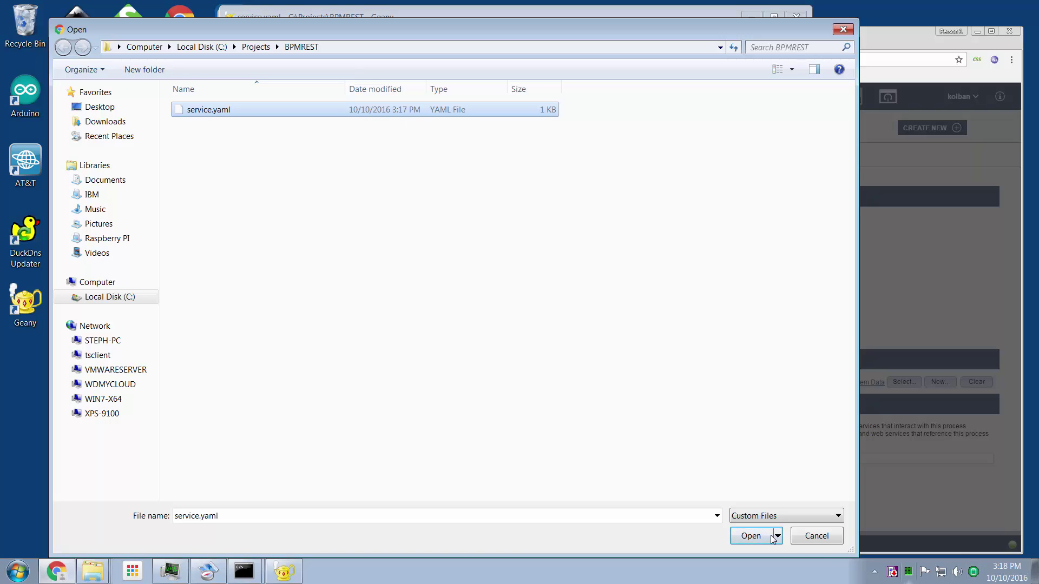
left_click(752, 535)
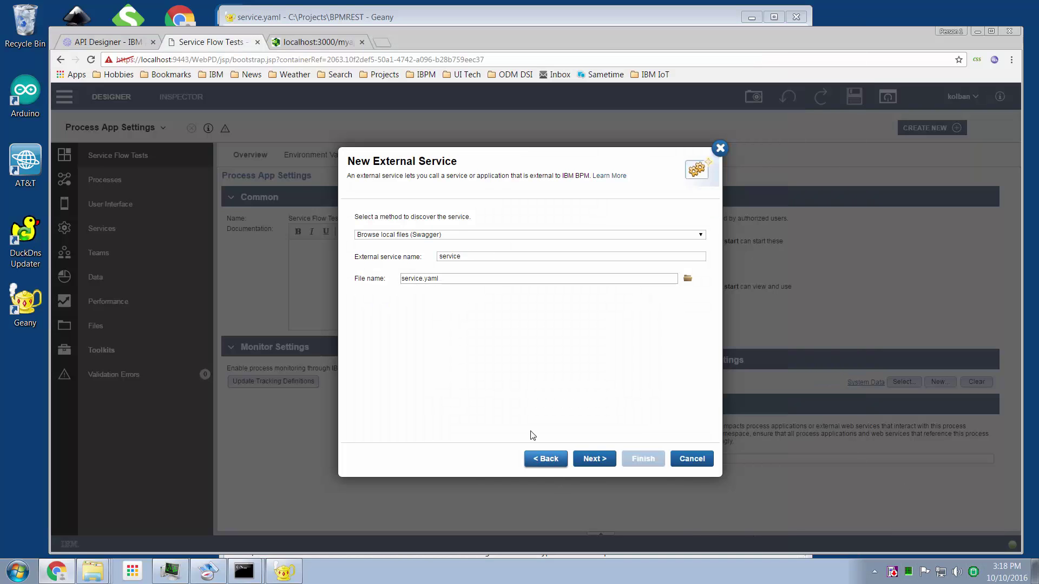
- Include the Hello operation, keep creating a new server named serviceServer_1 and finish creating the external service
left_click(592, 458)
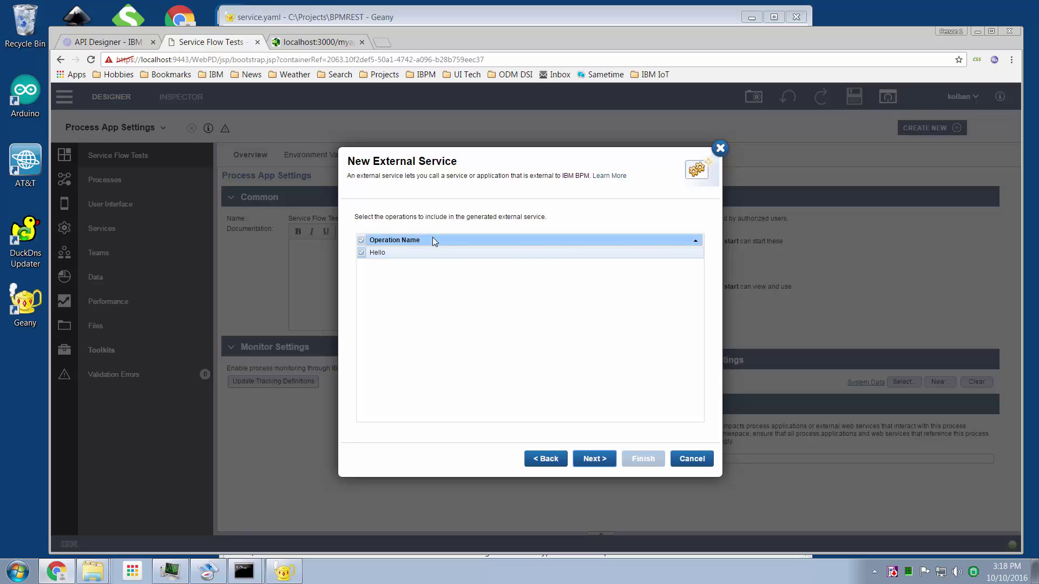
left_click(585, 459)
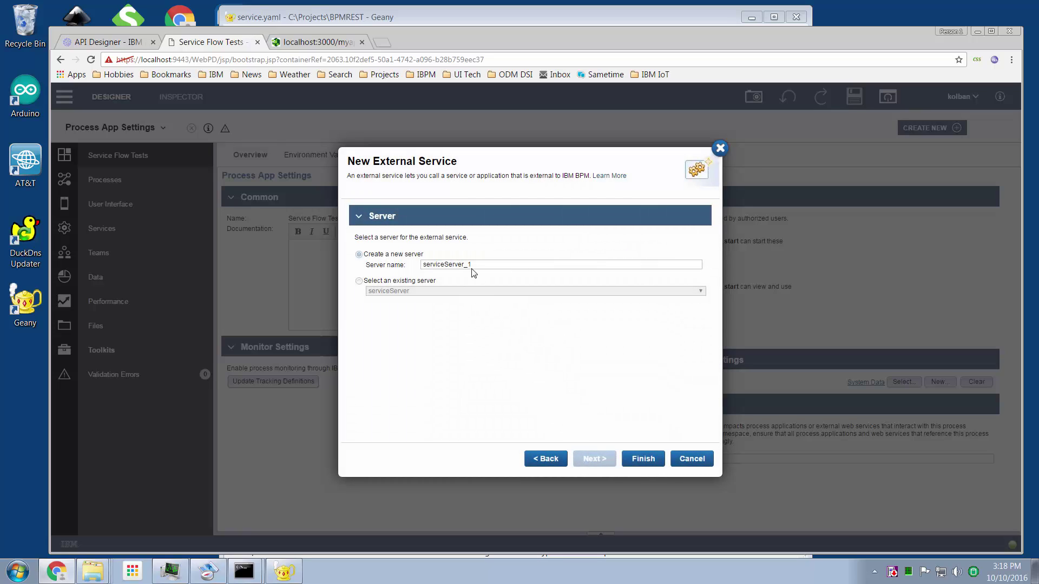
left_click(473, 266)
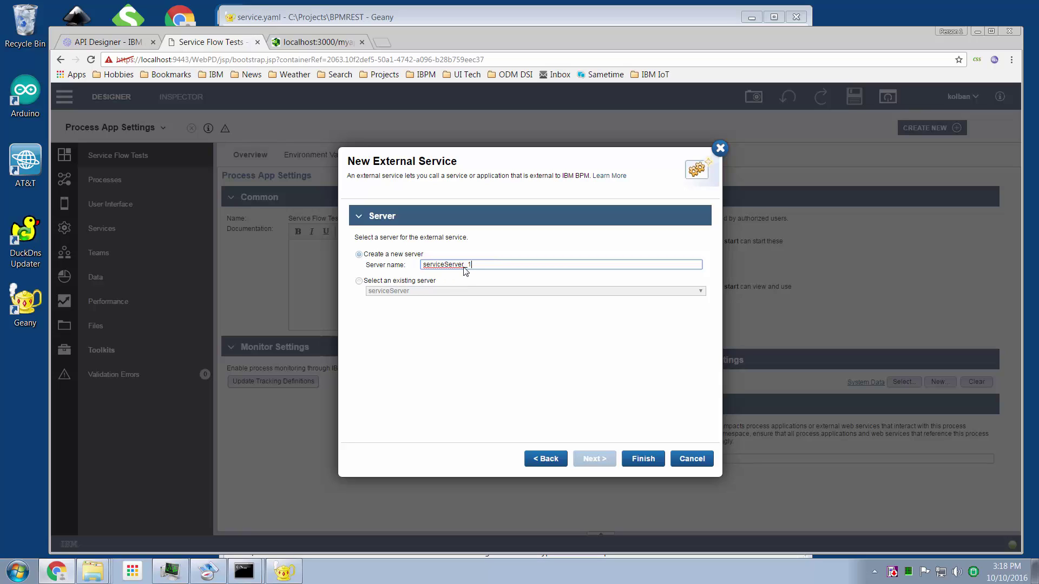
left_click(640, 457)
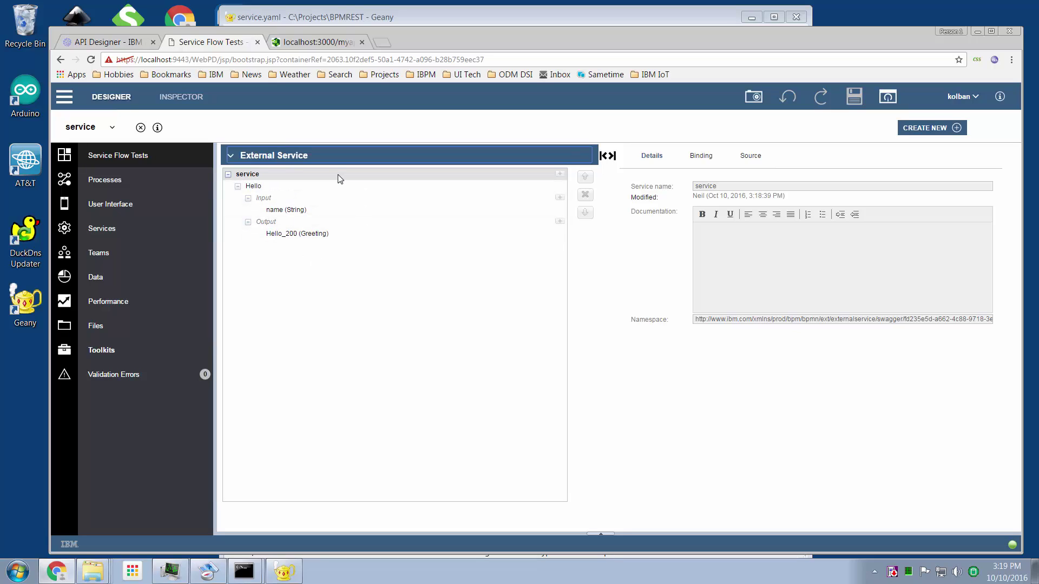
- Examine the external service's binding and its Swagger source, highlighting the portion from the info section to the cors setting
left_click(701, 157)
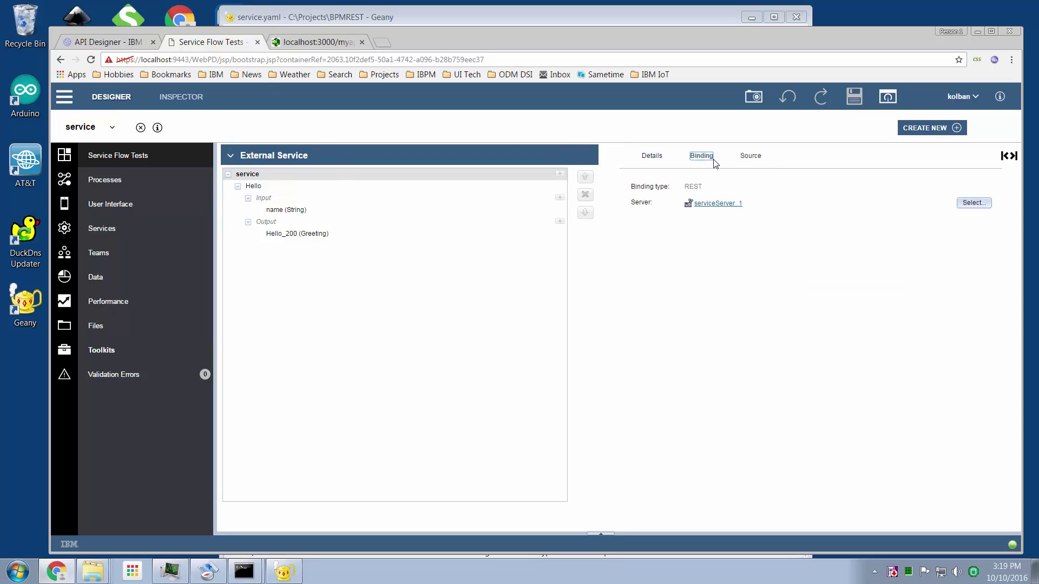
left_click(745, 159)
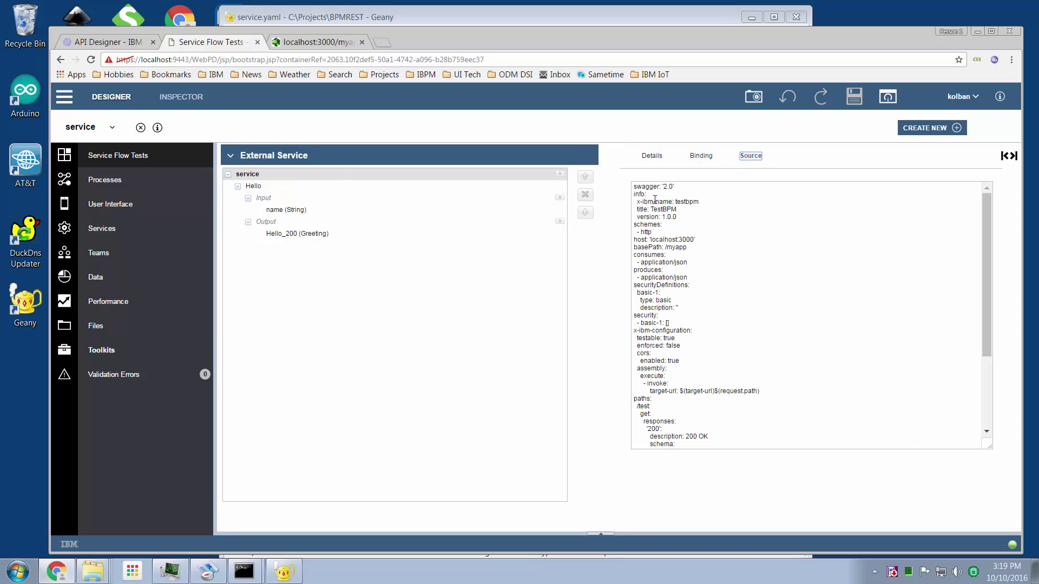
left_click_drag(636, 201, 703, 361)
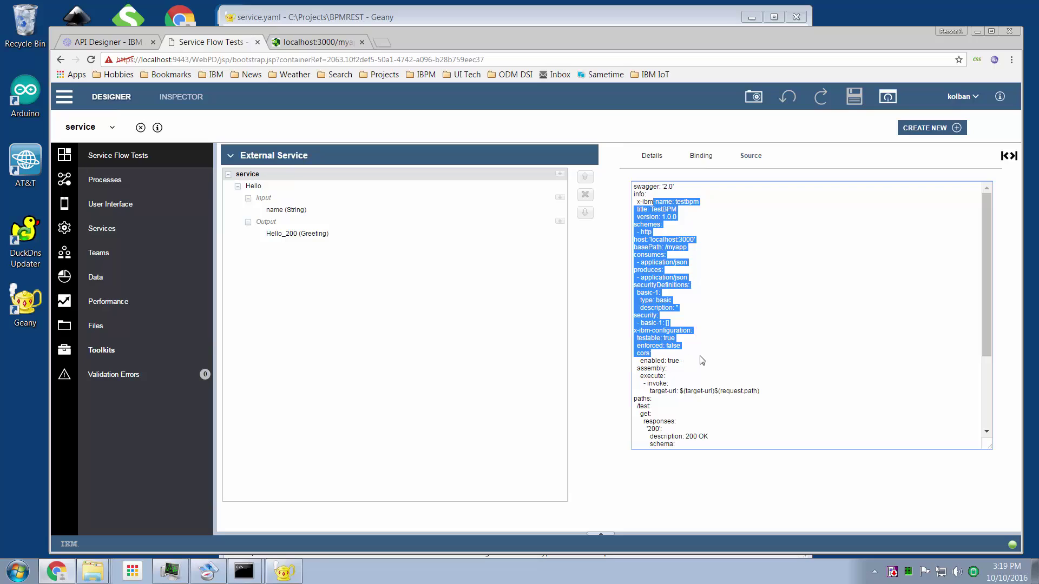
- Highlight the external service's Swagger source from the title line down to the paths section
left_click(703, 361)
left_click_drag(777, 398, 638, 212)
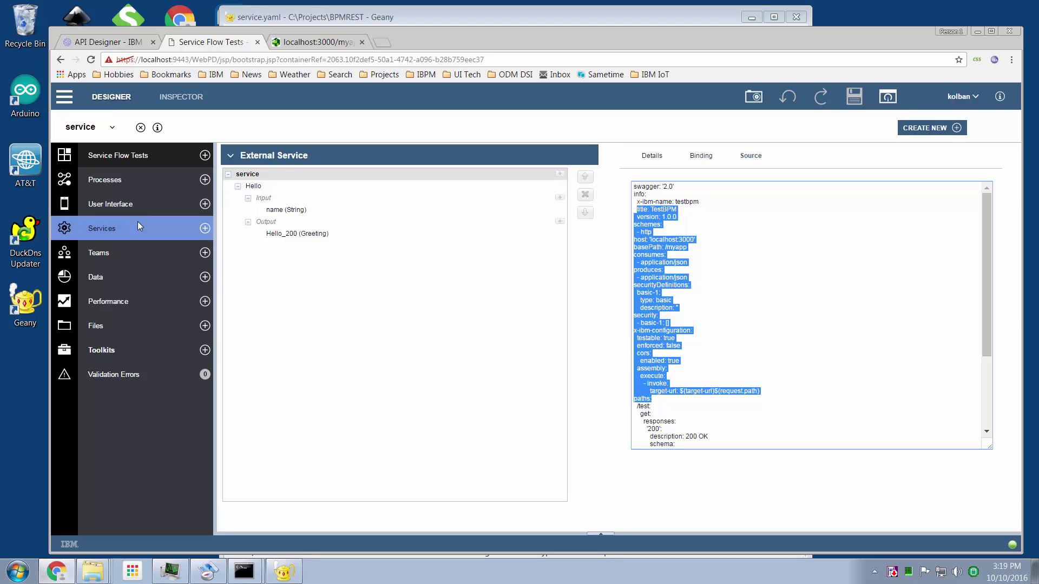
- Create a new service flow named Call REST in the process app
left_click(205, 228)
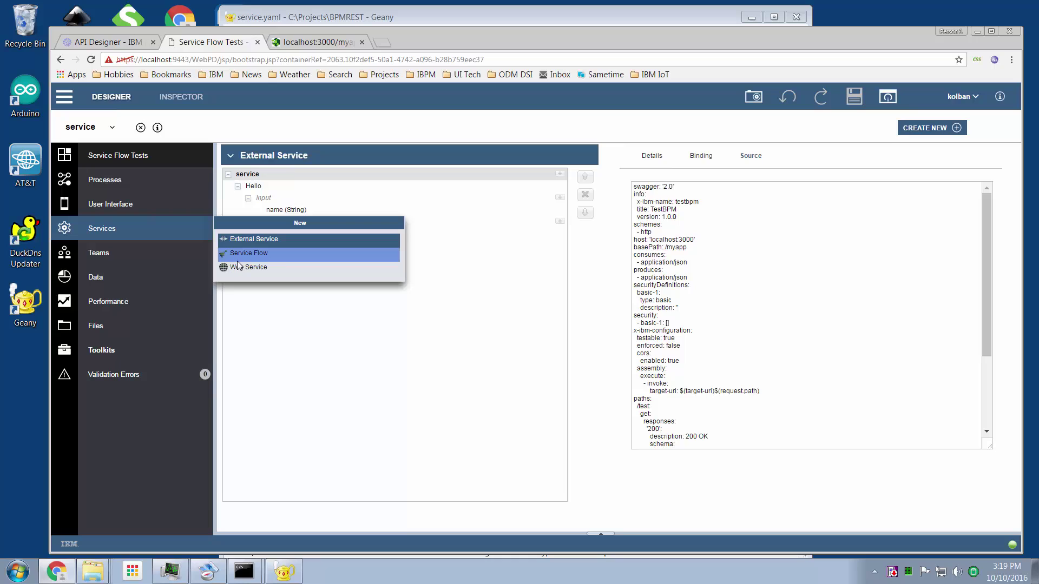
left_click(254, 258)
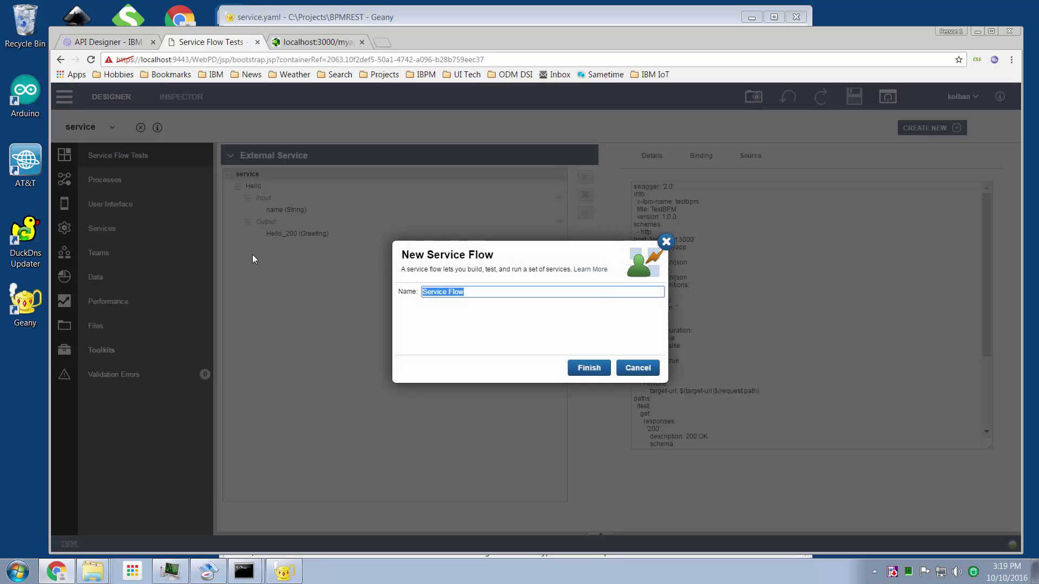
type("Call ")
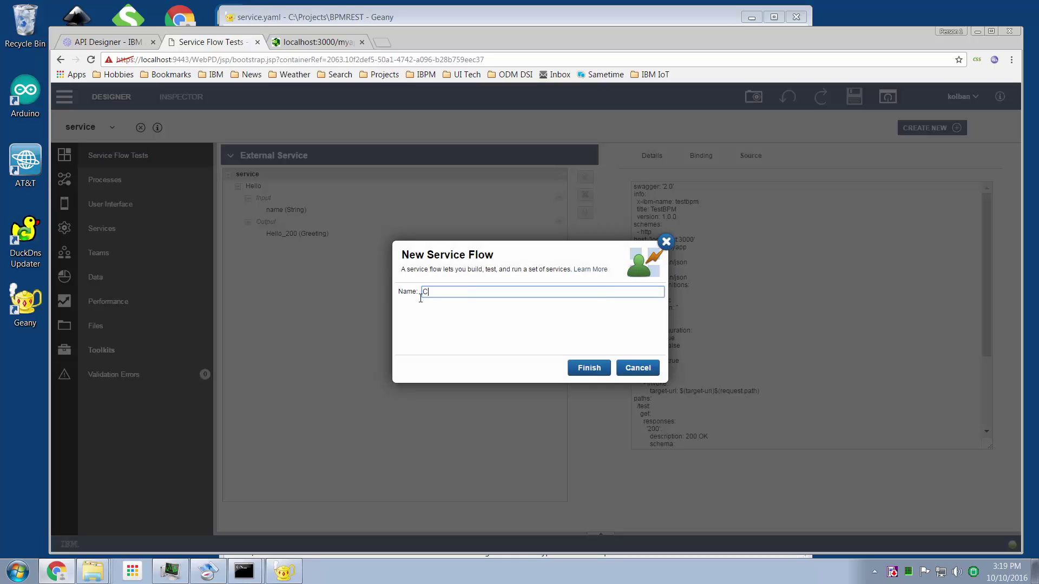
type("REST")
left_click(585, 371)
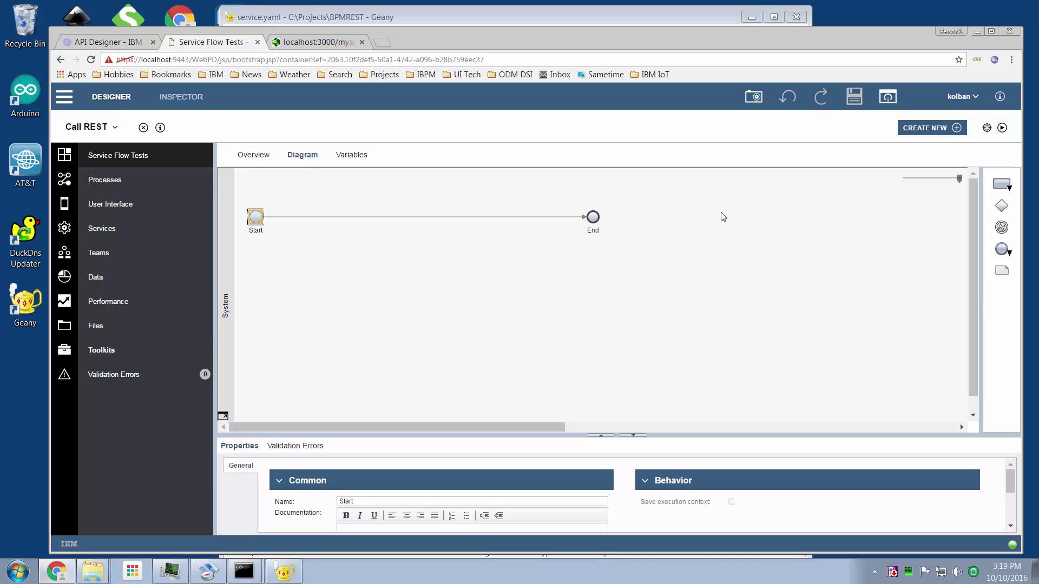
- Add an activity below the flow line, make it a Service Task and choose the external service named service as its implementation
left_click_drag(1001, 187, 450, 267)
left_click(252, 480)
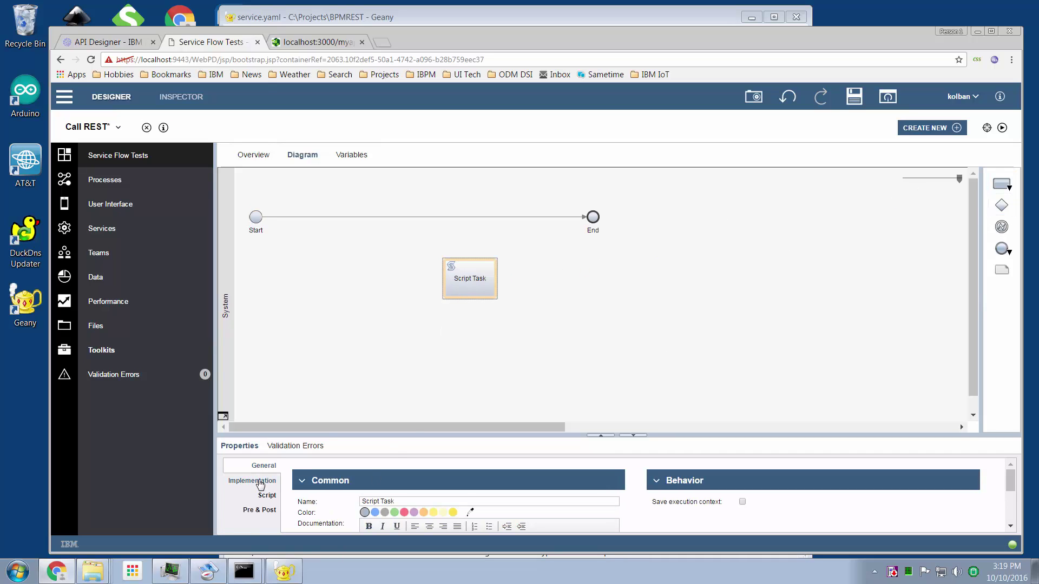
left_click(411, 513)
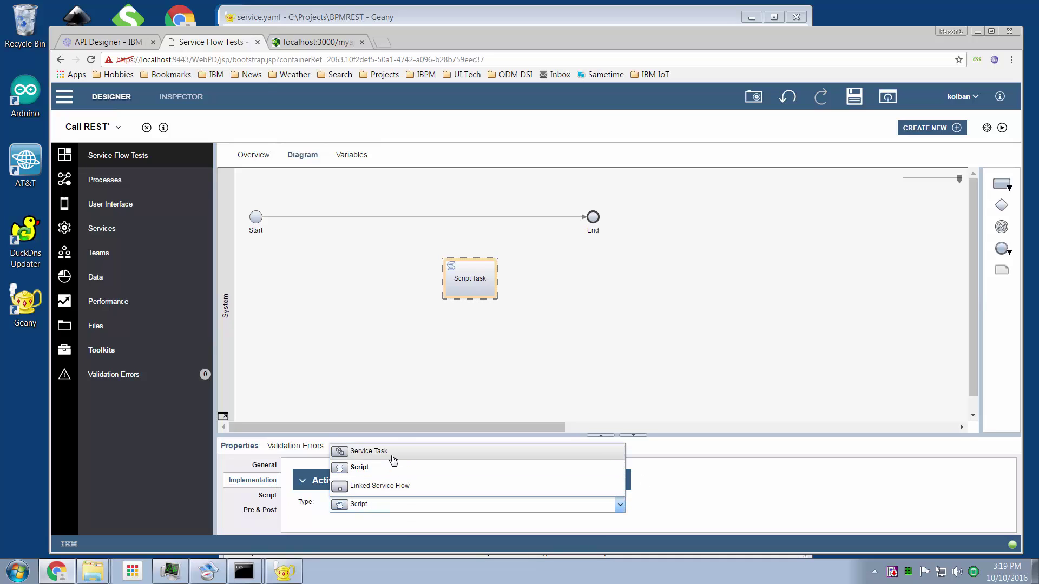
left_click(389, 453)
left_click(932, 503)
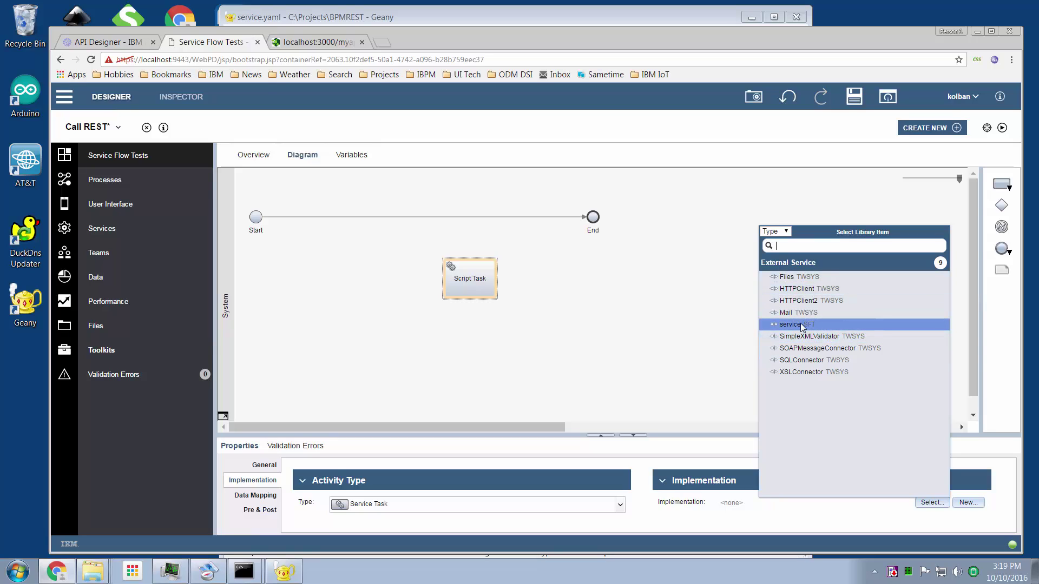
left_click(106, 229)
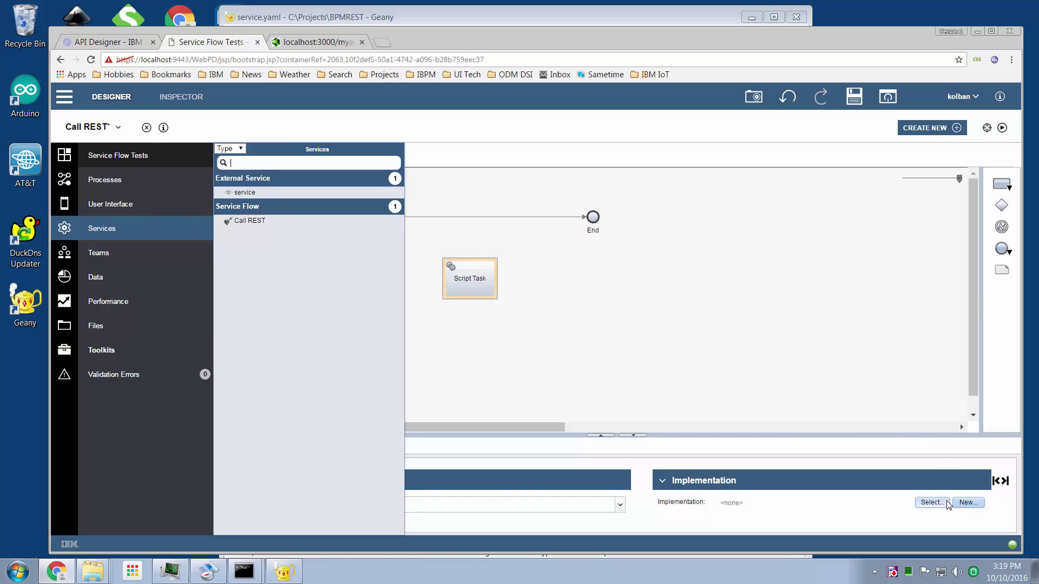
left_click(932, 502)
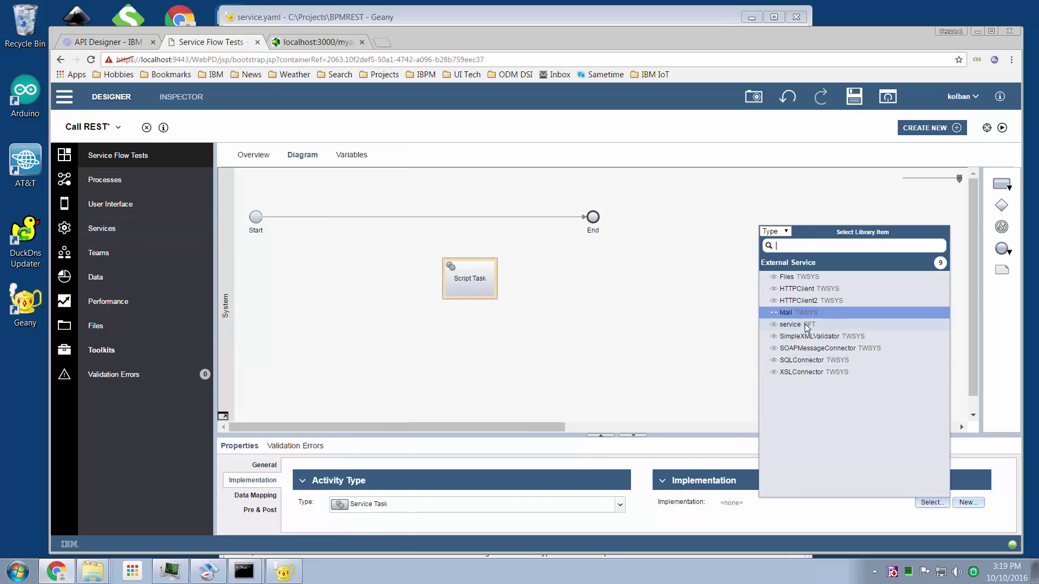
left_click(806, 324)
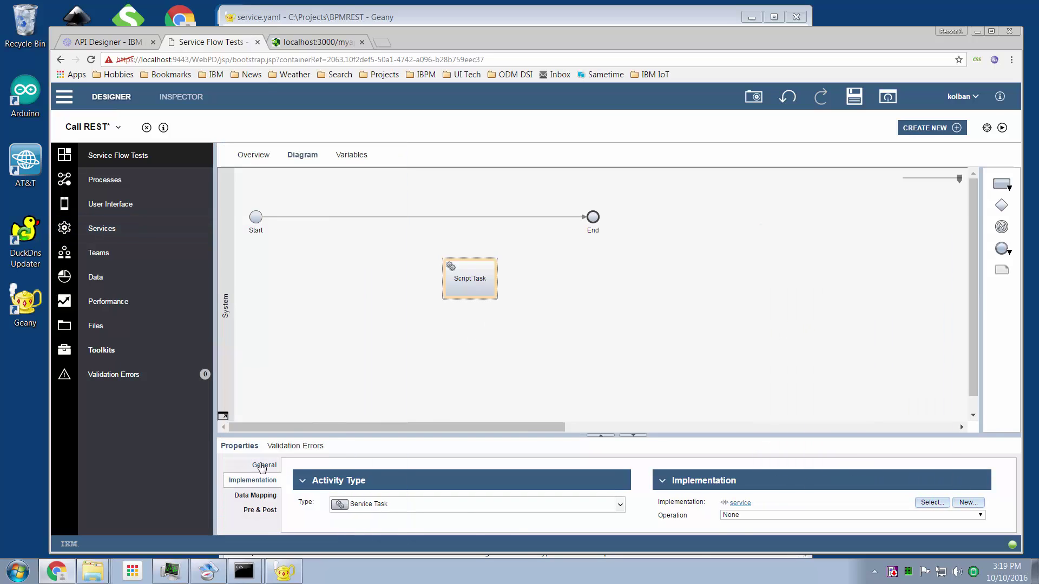
- Rename the new service task to Call My Greeting
left_click(263, 465)
triple_click(405, 502)
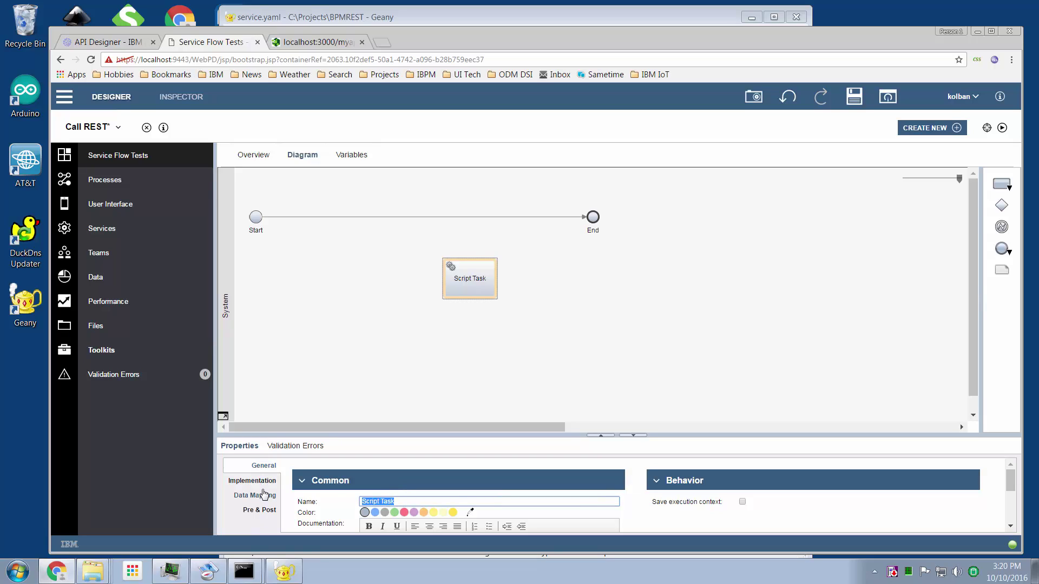
type("Call My Greeting")
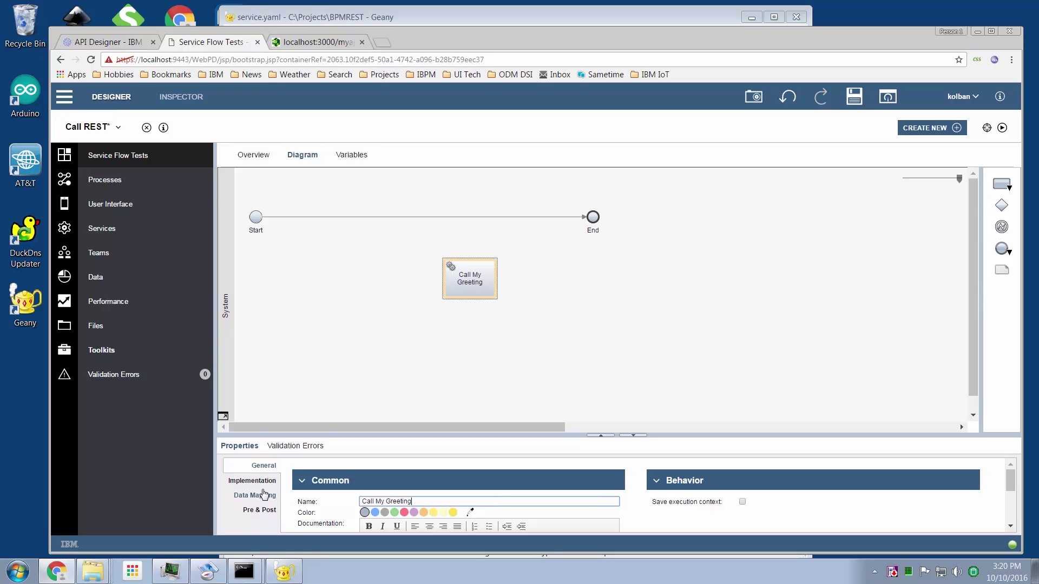
- Set the Call My Greeting task's service operation to Hello and open its data mapping
left_click(260, 495)
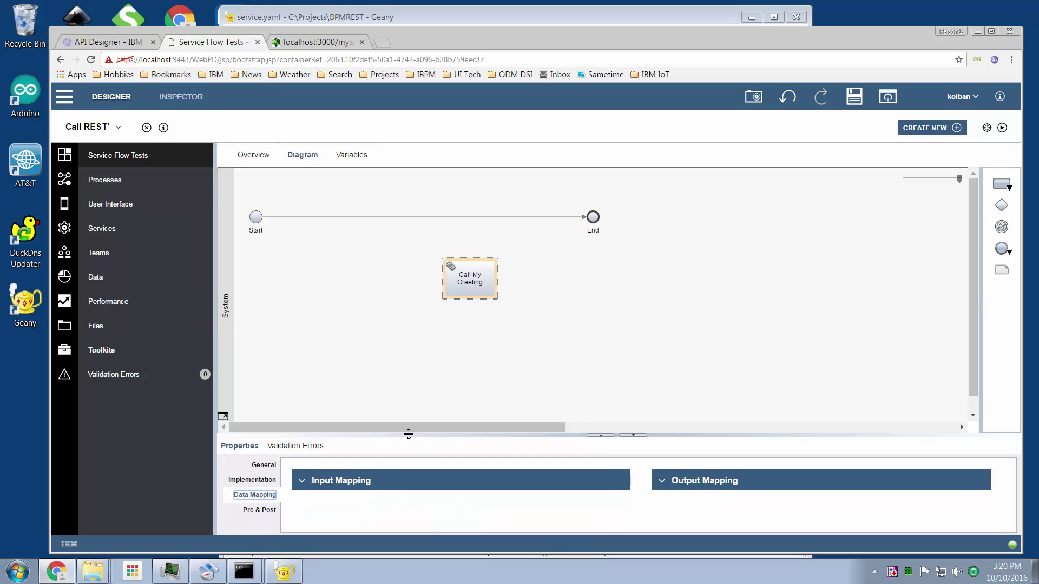
left_click_drag(411, 433, 411, 360)
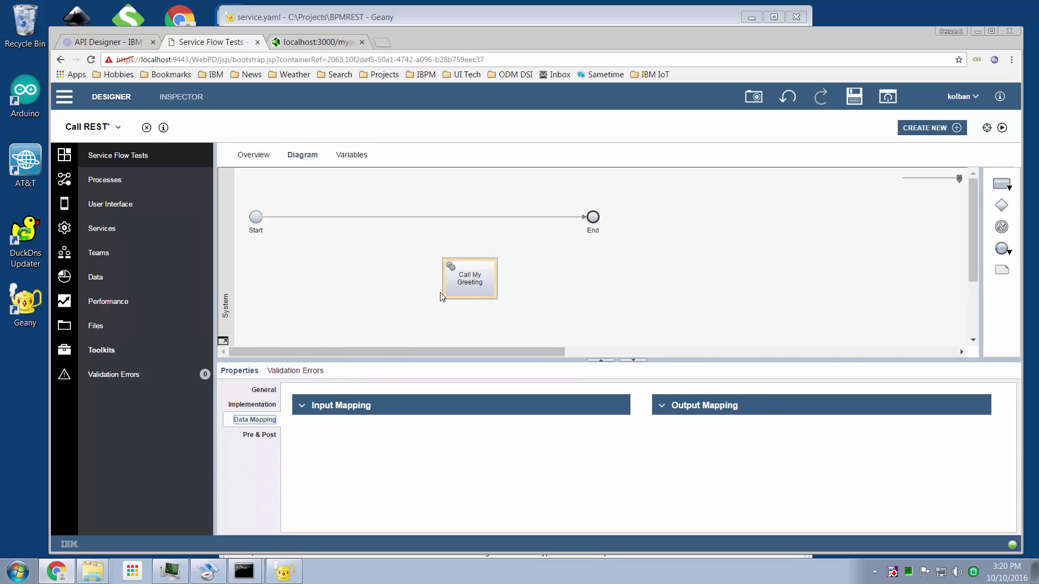
left_click(250, 406)
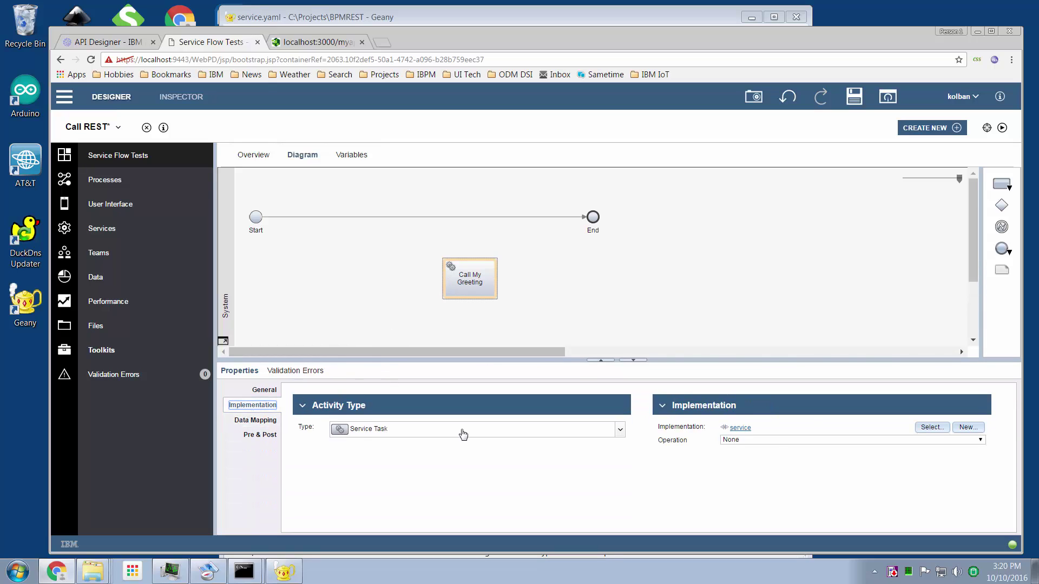
left_click(758, 440)
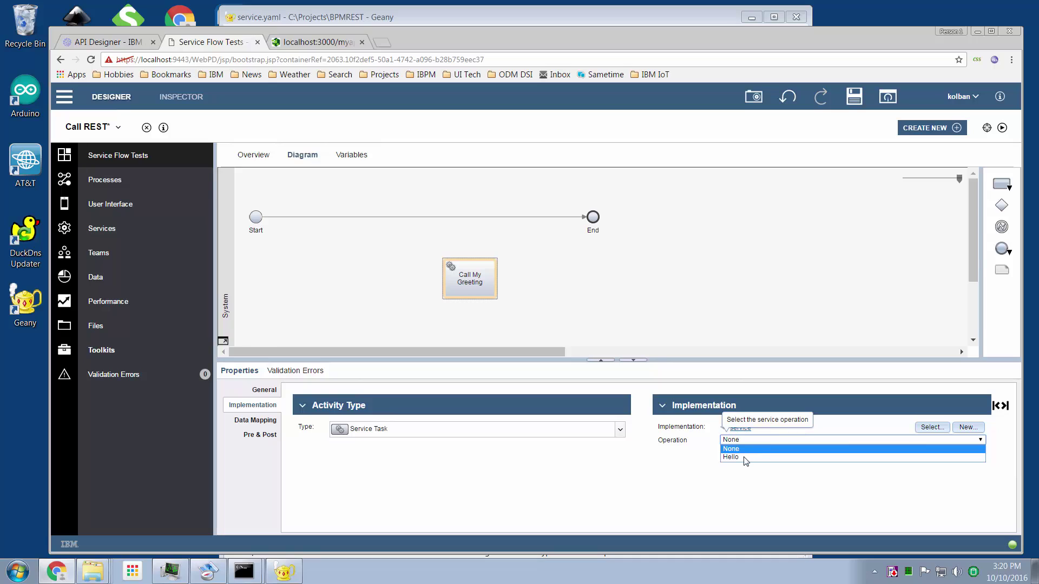
left_click(745, 458)
left_click(259, 421)
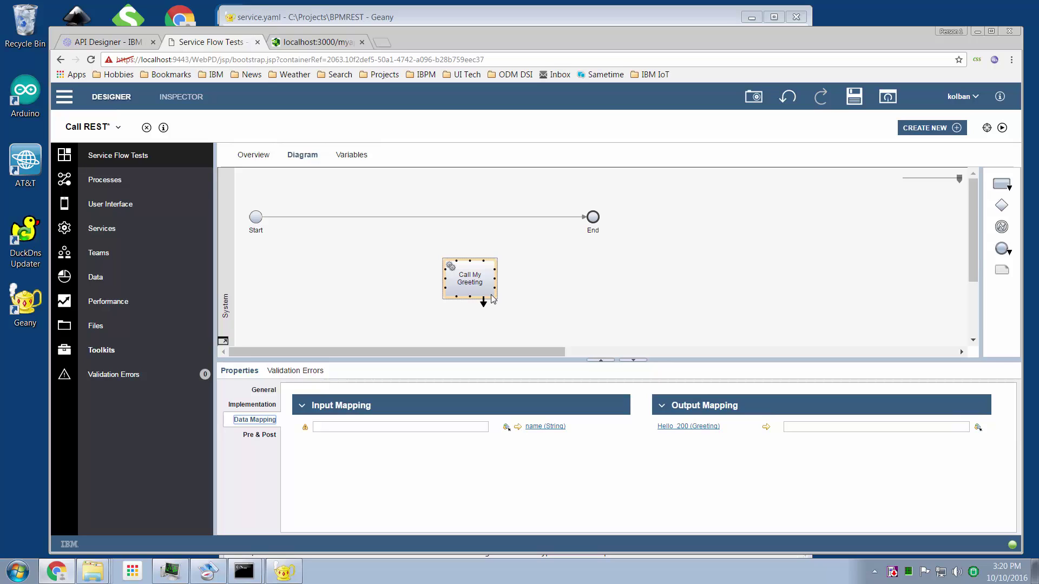
- Add a String input variable called name and an output variable called greeting of the Greeting business object type
left_click(365, 162)
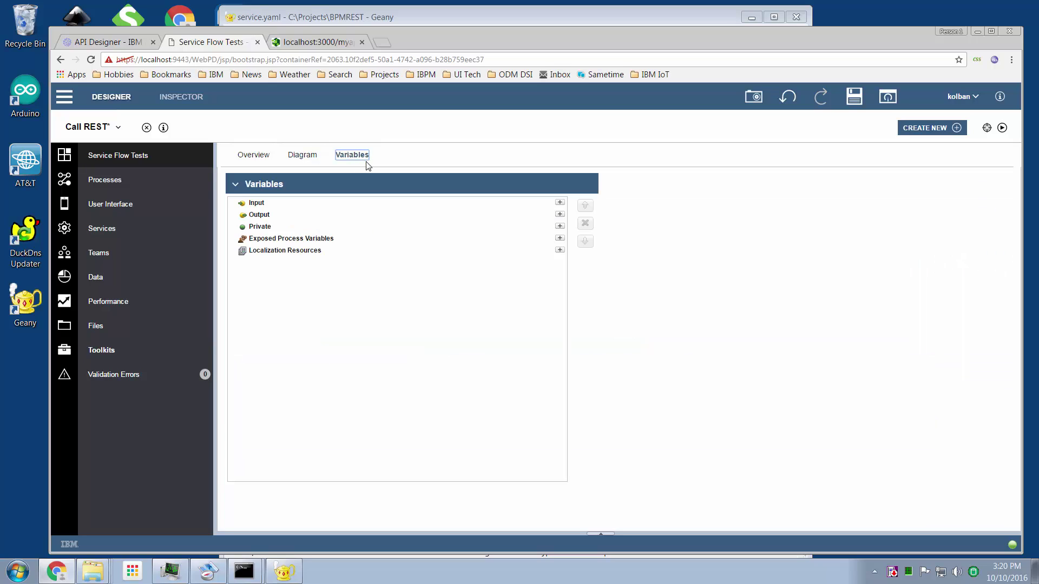
left_click(560, 203)
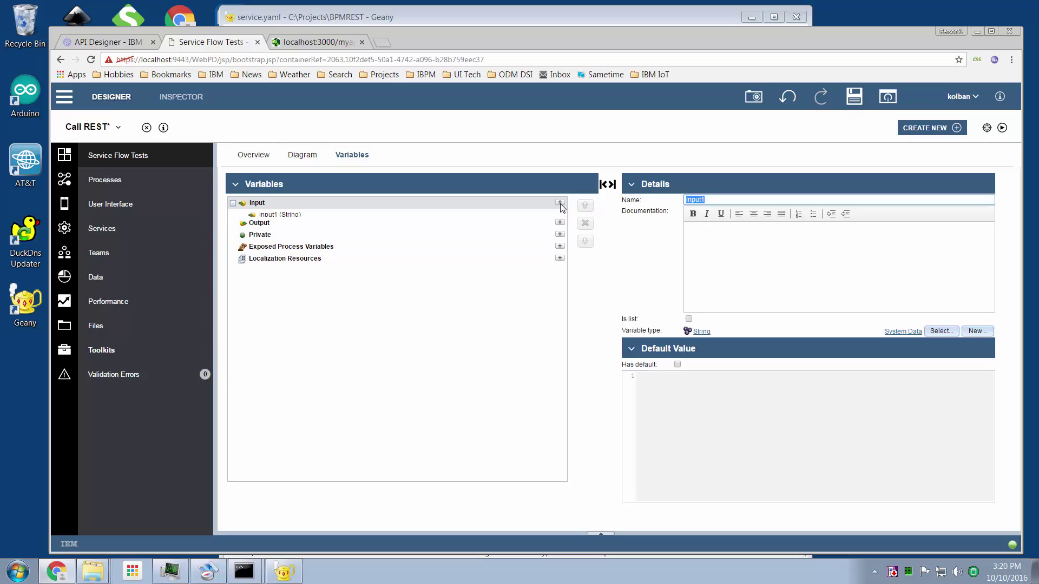
type("name")
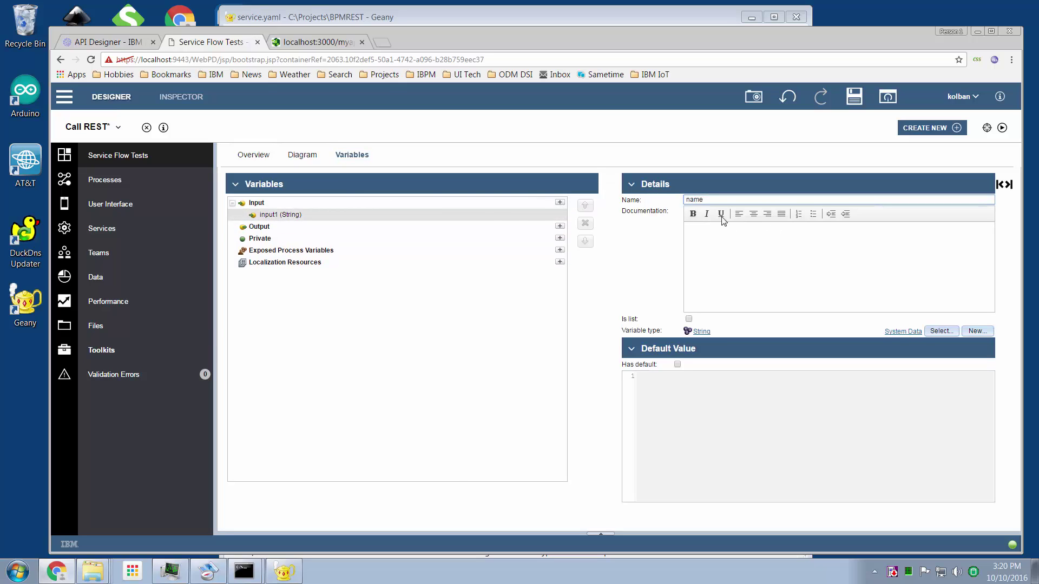
left_click(560, 226)
type("greeting")
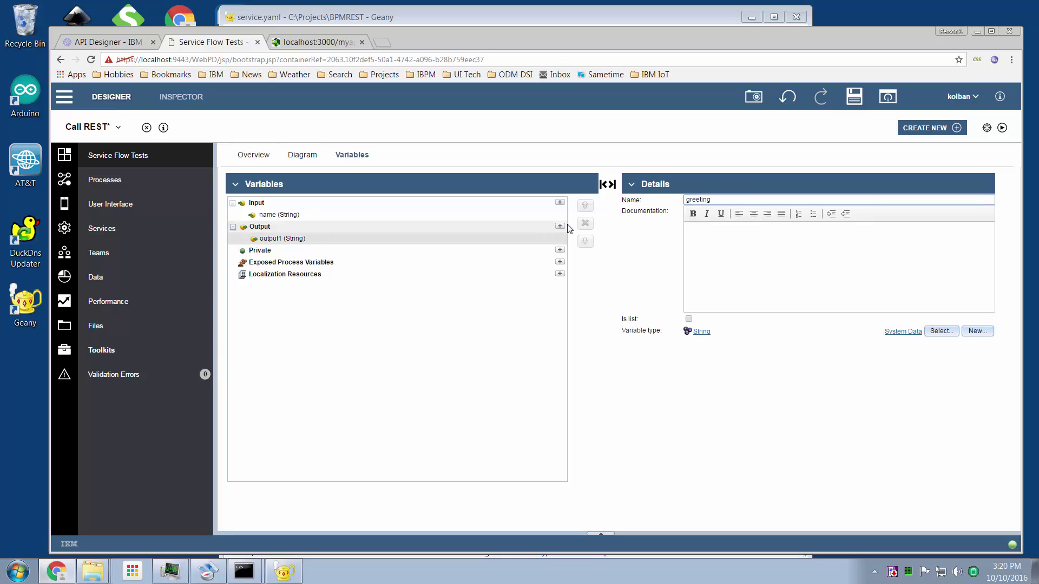
left_click(940, 331)
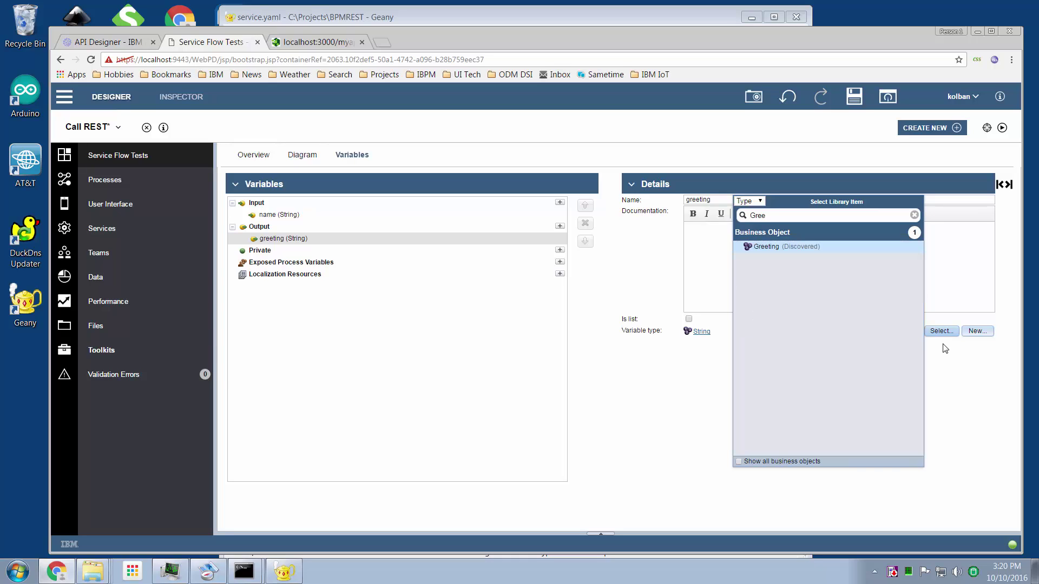
left_click(765, 248)
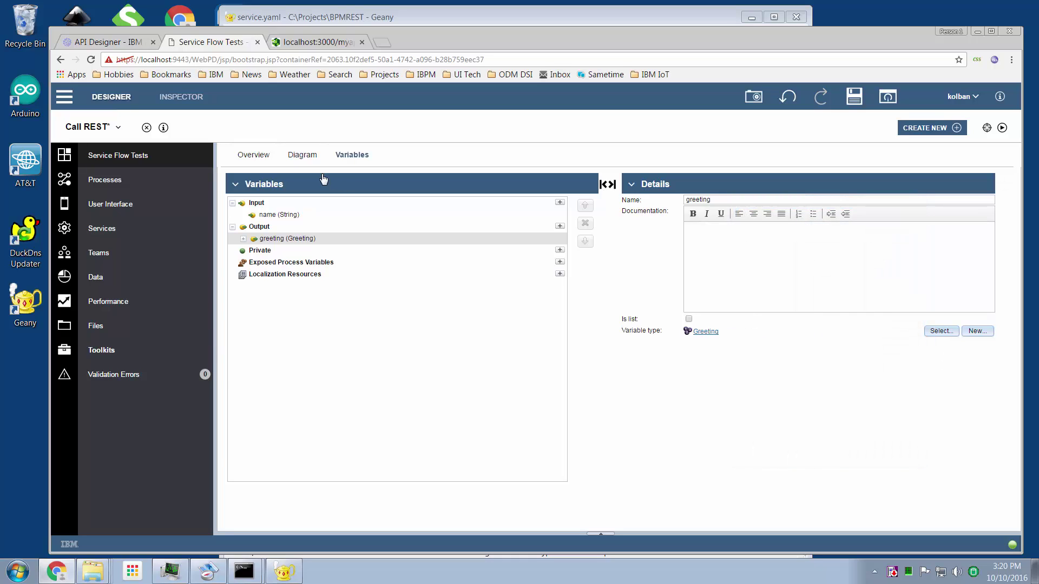
- Map the name variable to the task's input and the Hello_200 output to the greeting variable
left_click(303, 155)
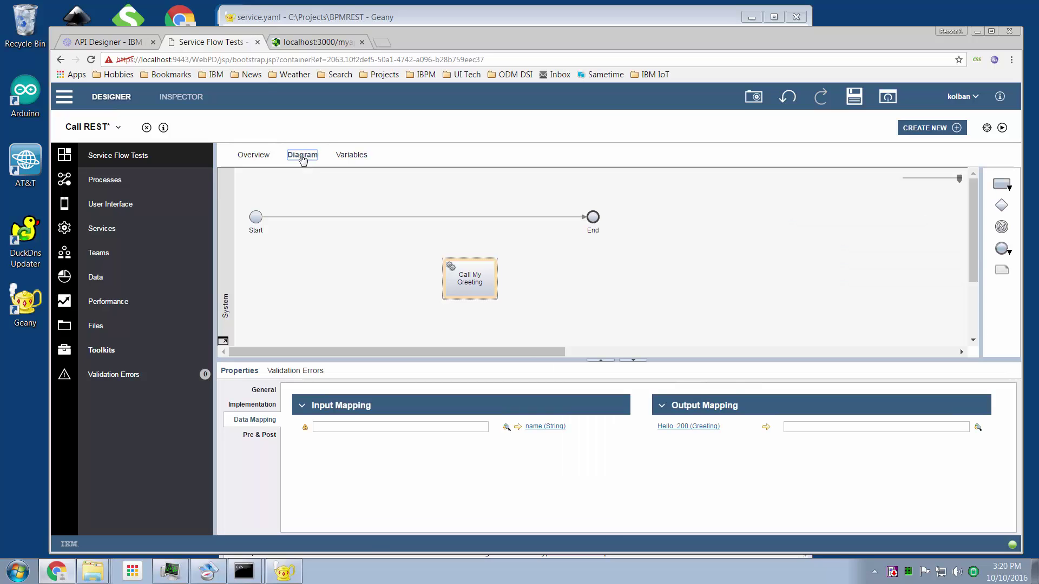
left_click(506, 428)
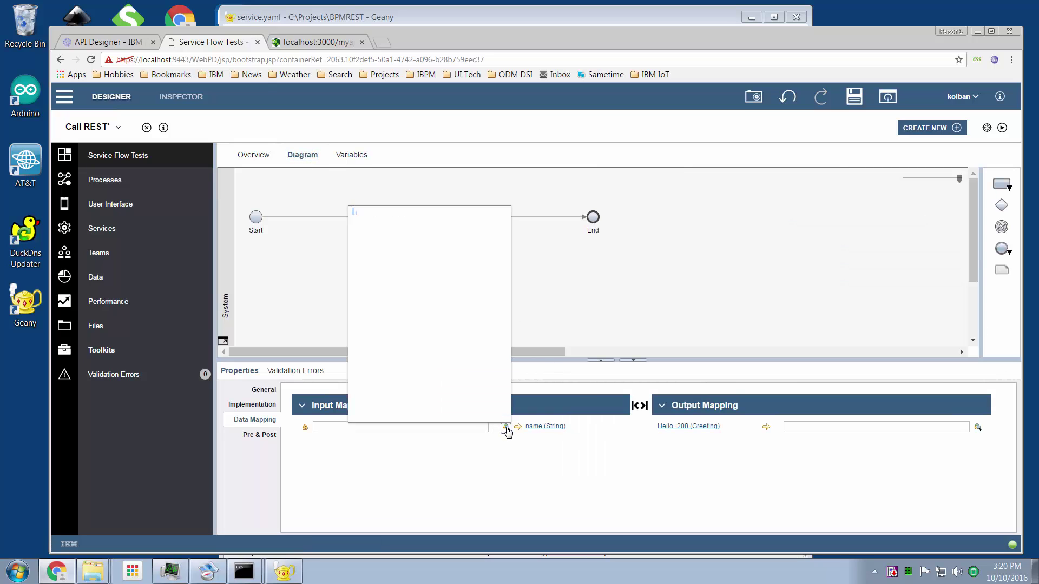
left_click(377, 214)
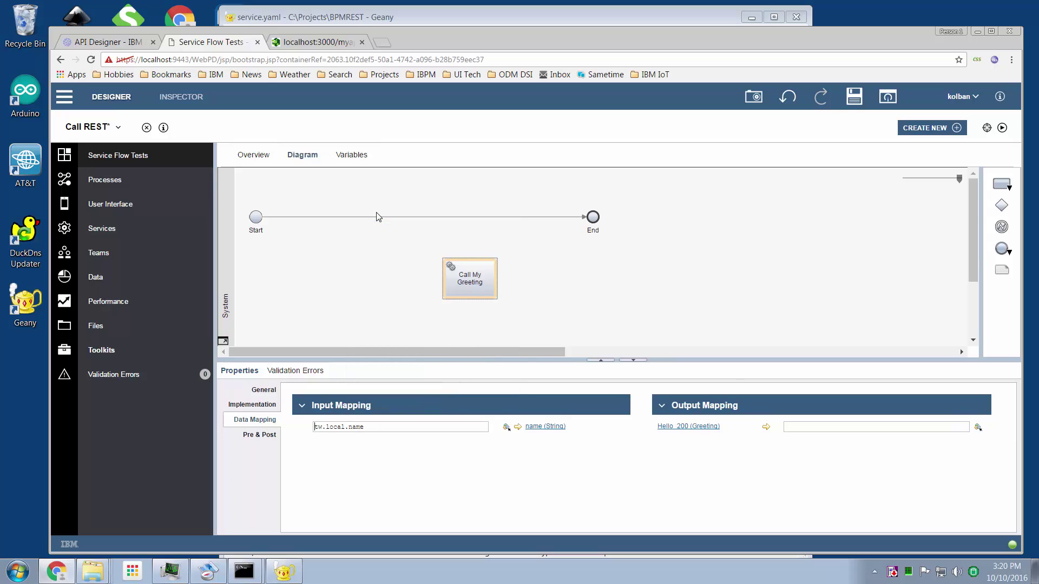
left_click(977, 429)
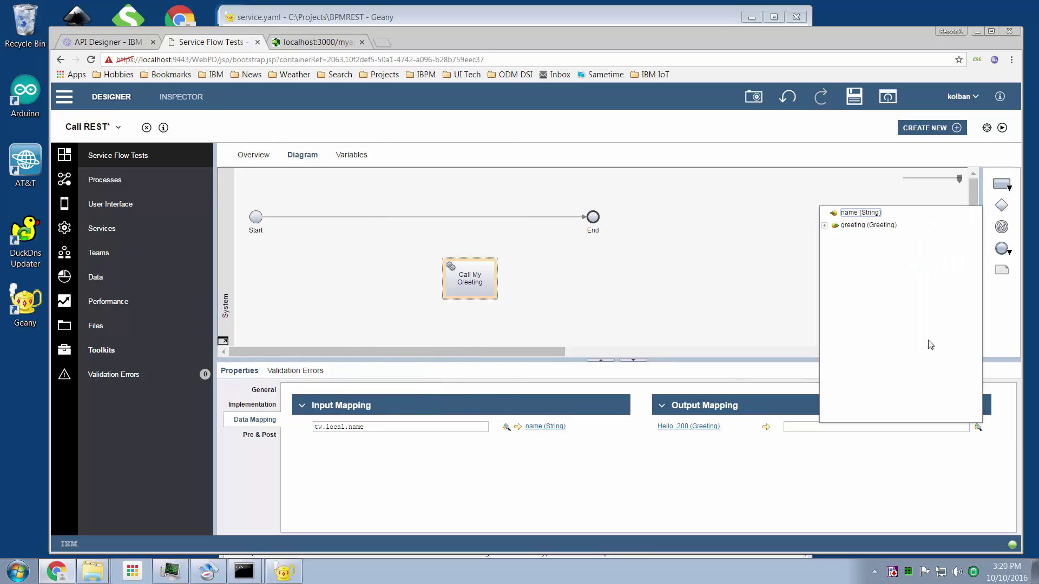
left_click(855, 227)
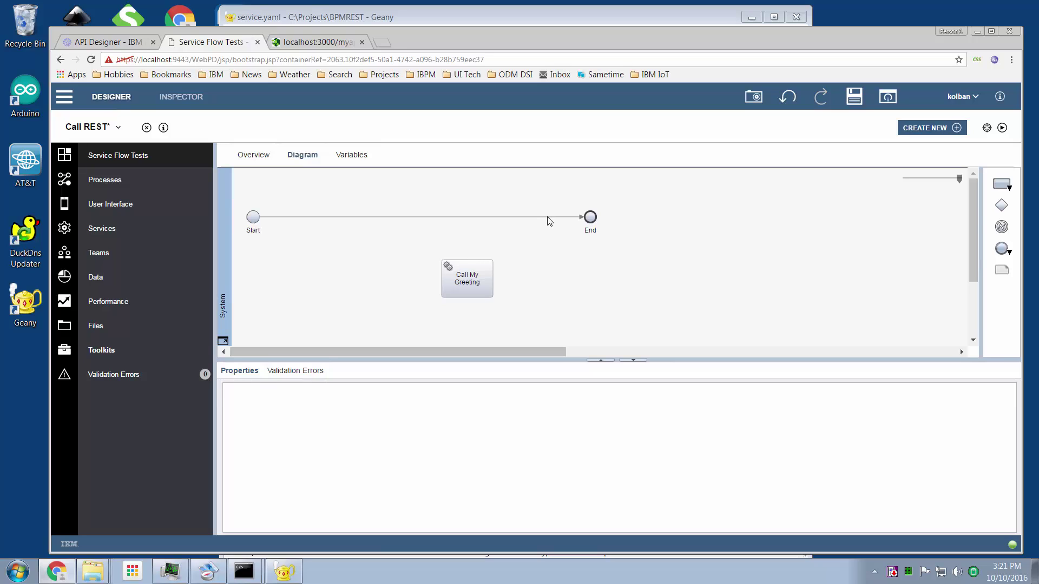
- Place Call My Greeting between Start and End and connect the flow through it
left_click(580, 217)
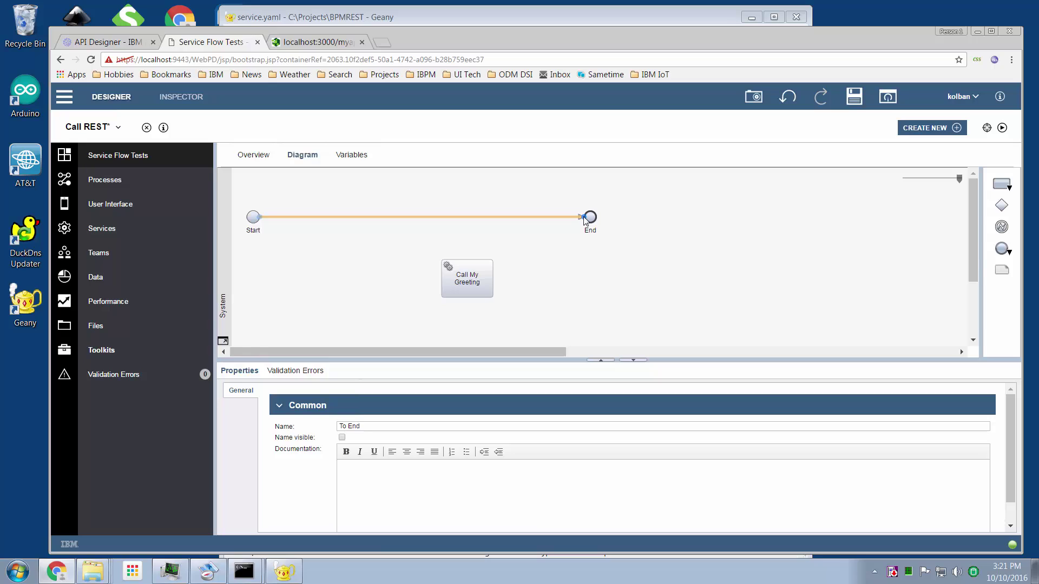
mouse_move(585, 218)
left_mouse_down()
mouse_move(449, 276)
mouse_move(455, 285)
mouse_move(445, 254)
mouse_move(398, 212)
mouse_move(393, 219)
mouse_move(590, 217)
left_mouse_up()
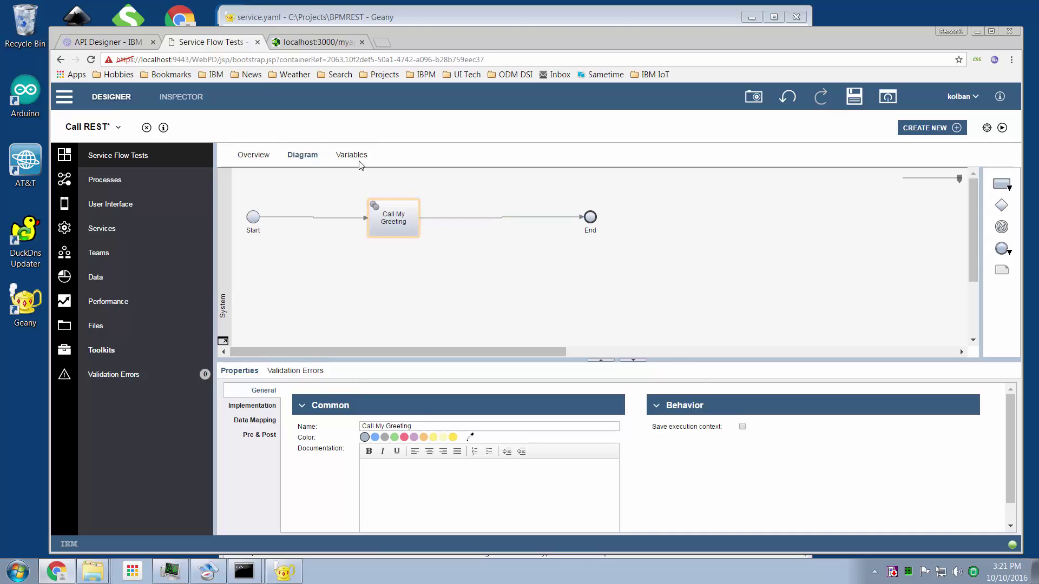
- Give the name input variable a sample first name as its default value and save the service flow
left_click(357, 157)
left_click(279, 215)
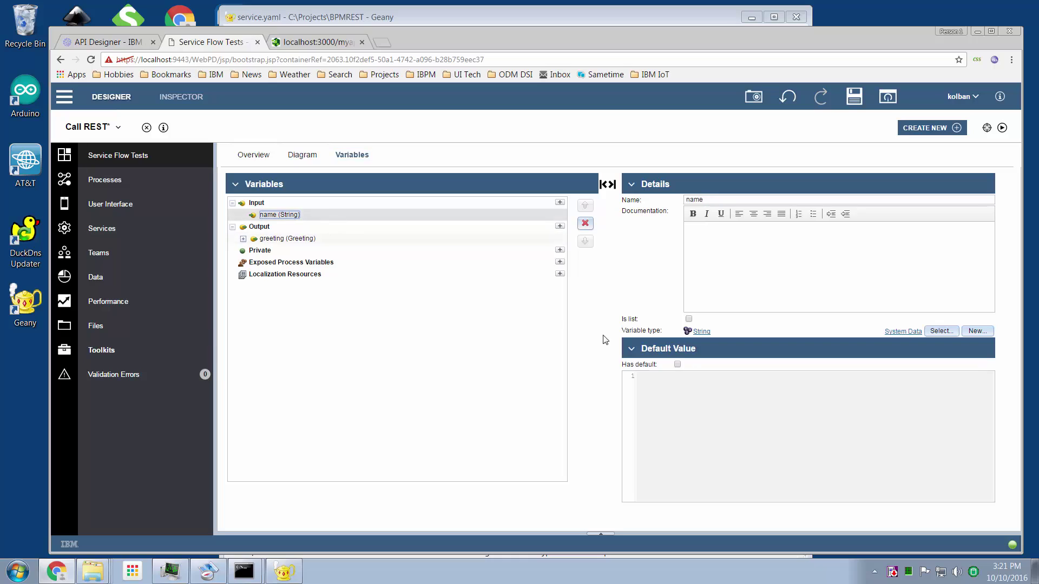
left_click(677, 364)
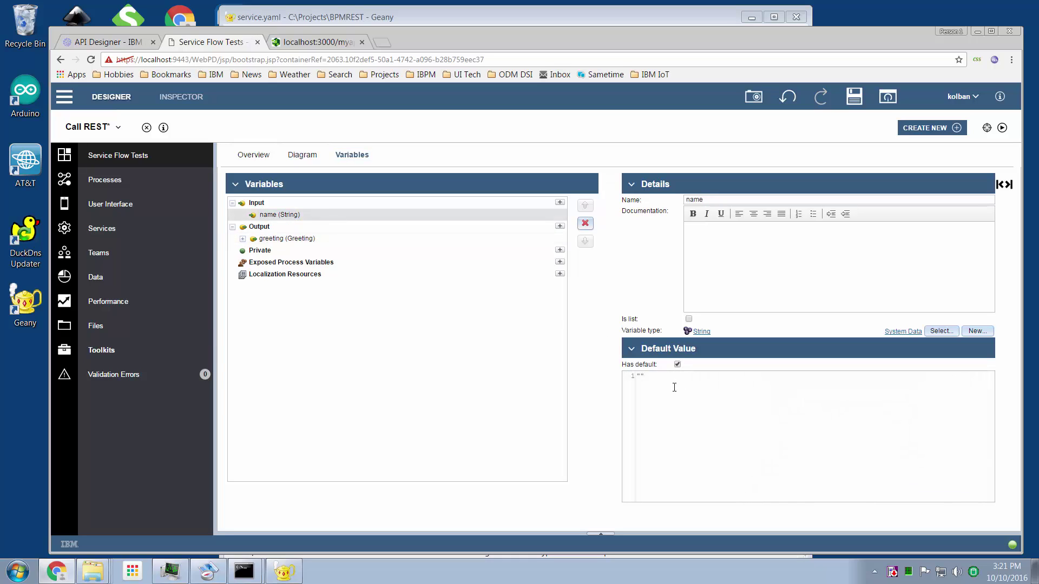
left_click(641, 376)
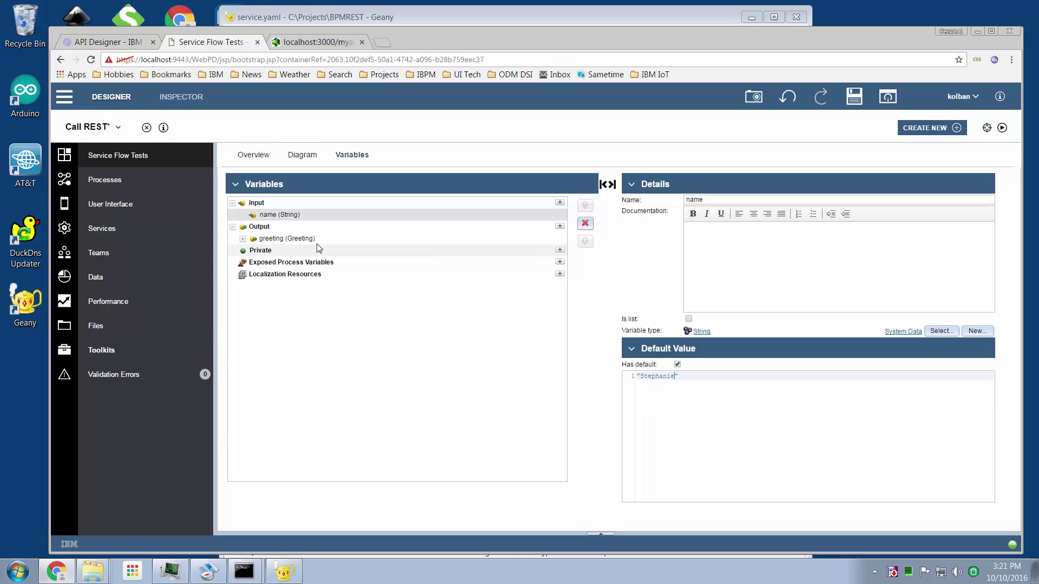
left_click(310, 156)
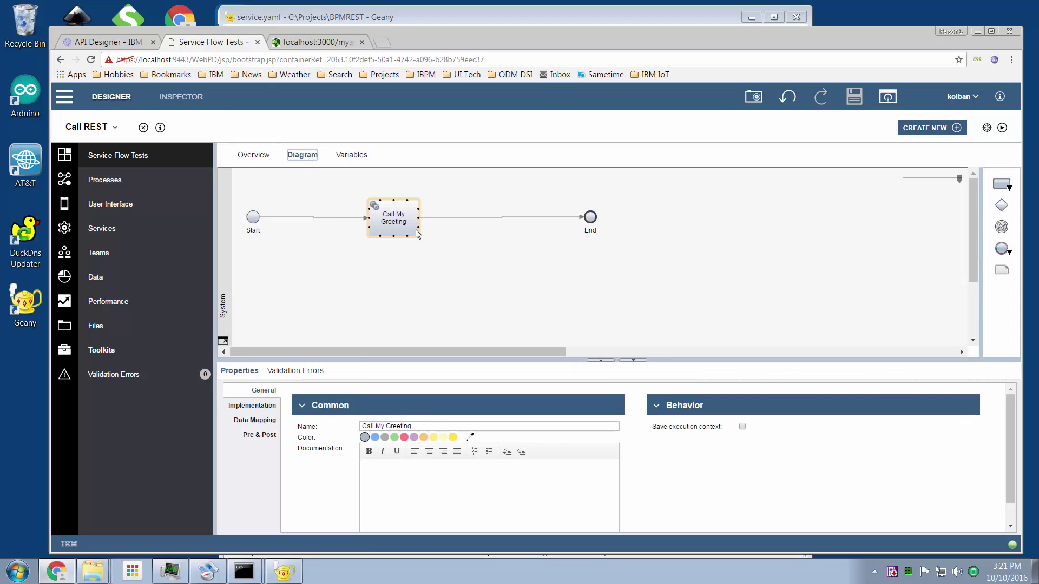
- Run the Call REST service flow, dismiss its result window, and rerun it in debug mode, stepping through Call My Greeting
left_click(1002, 129)
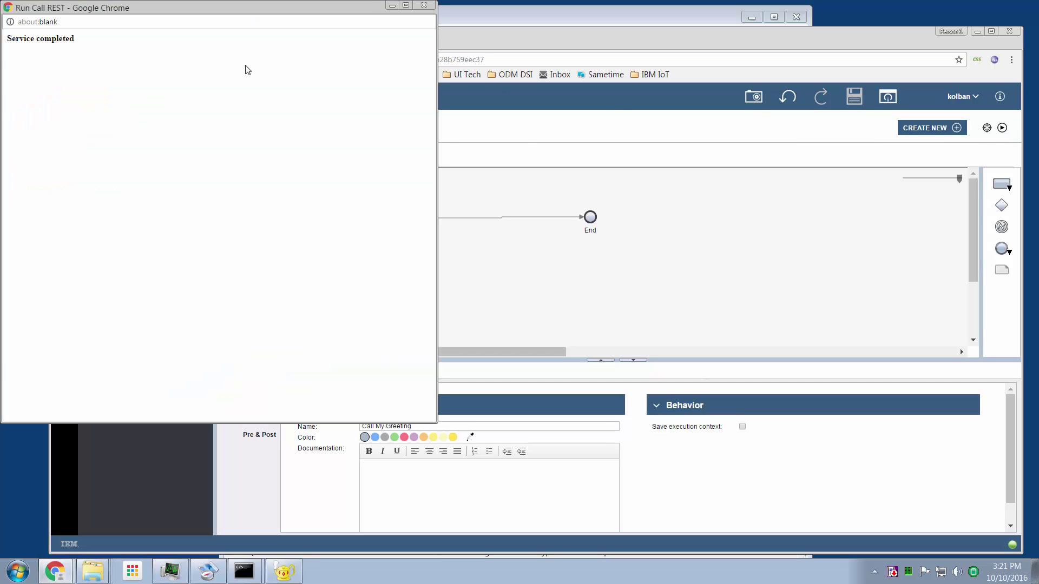
left_click(426, 6)
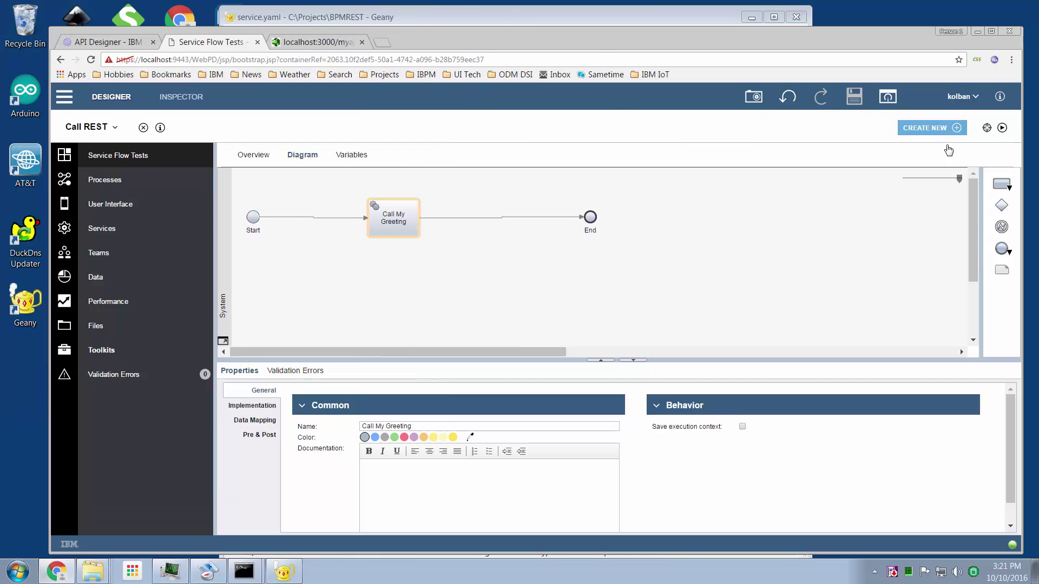
left_click(987, 127)
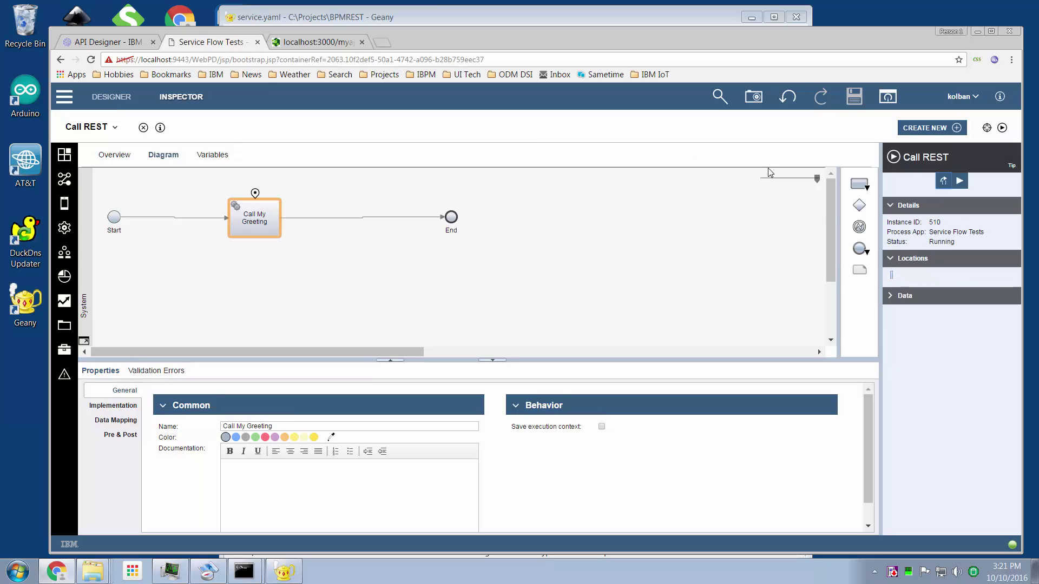
left_click(941, 283)
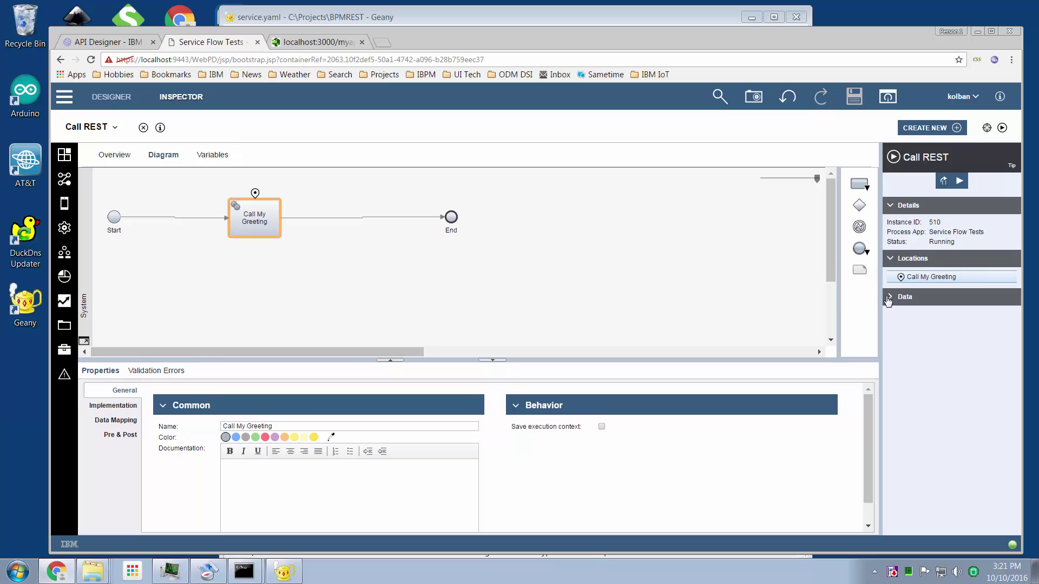
left_click(944, 182)
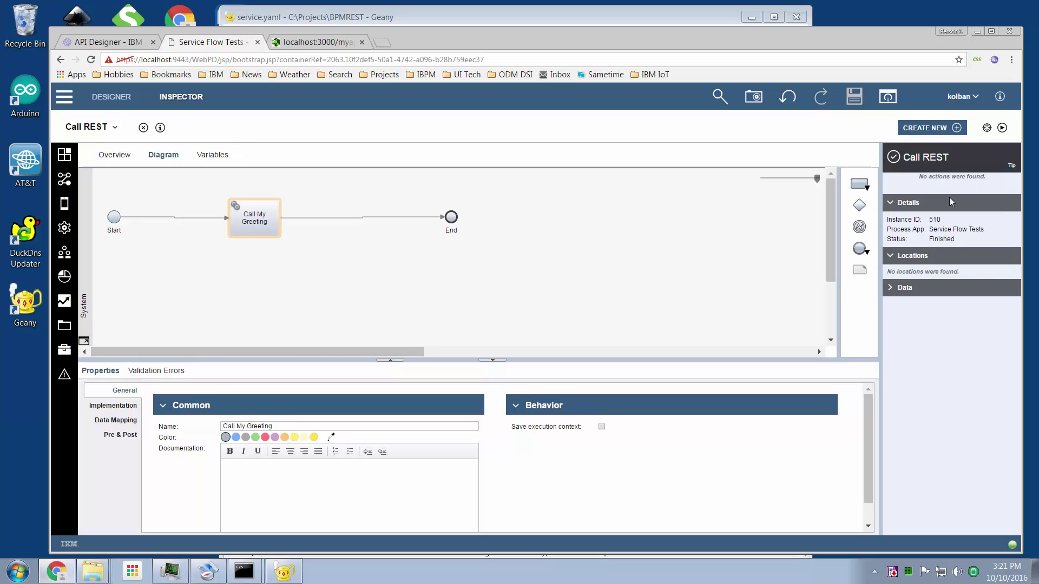
- Examine the finished debug run's data, including the contents of the greeting output variable
left_click(894, 291)
left_click(892, 319)
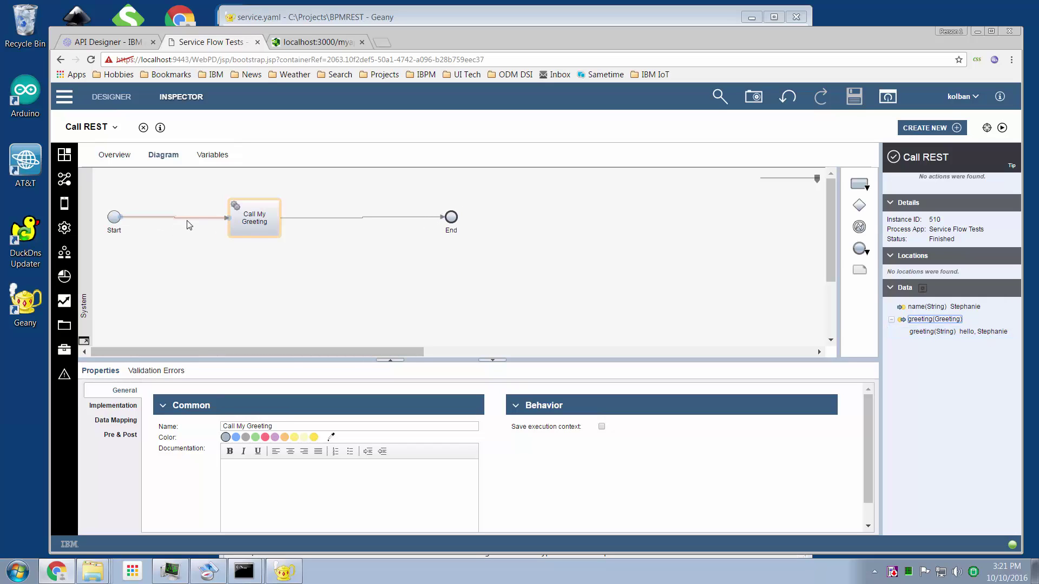
left_click(242, 219)
- Switch to Geany, change the greeting prefix in test.js to "Goodbye" and save the file
left_click(368, 18)
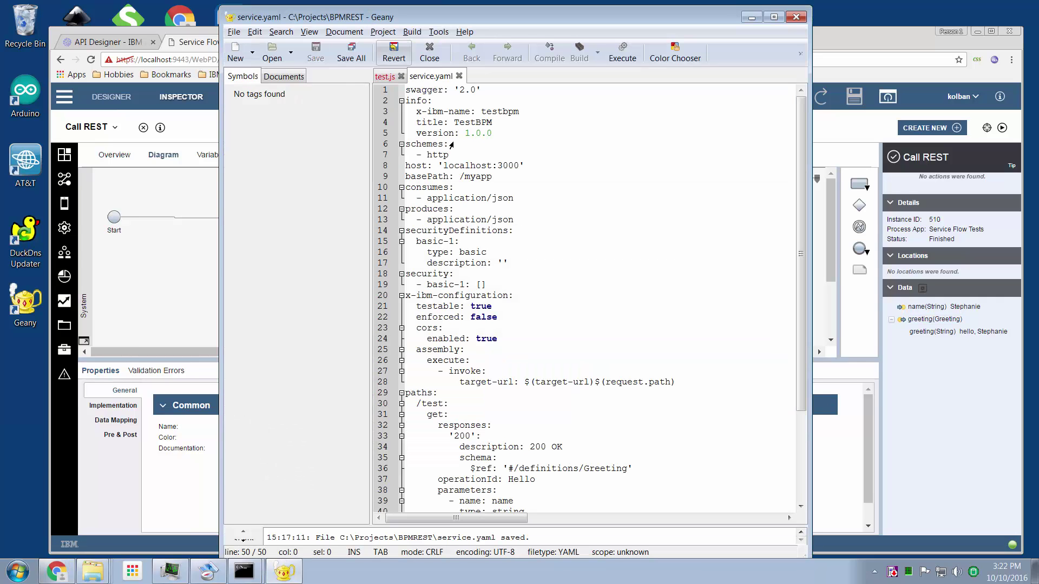
left_click(387, 79)
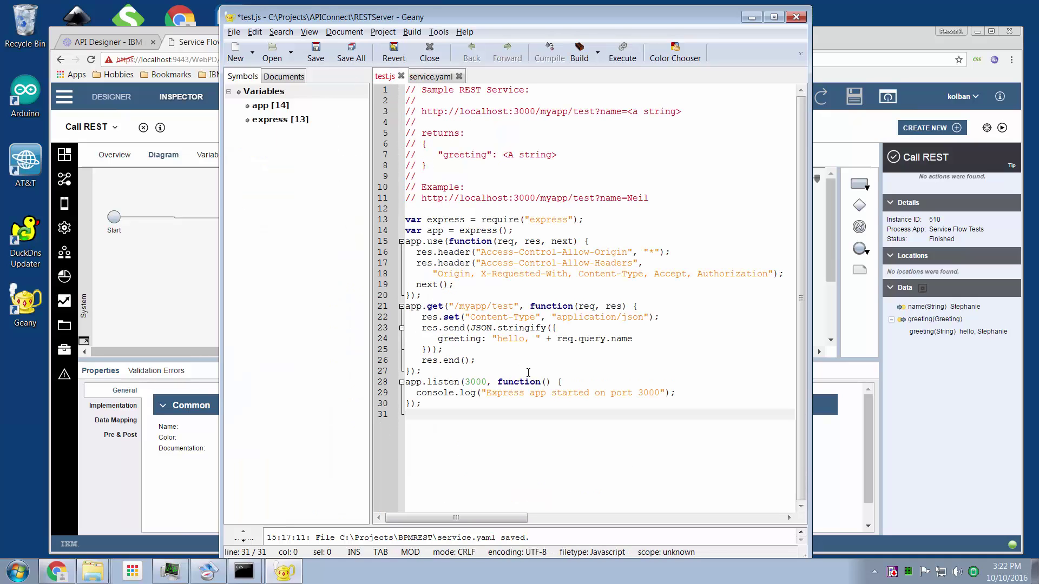
double_click(523, 339)
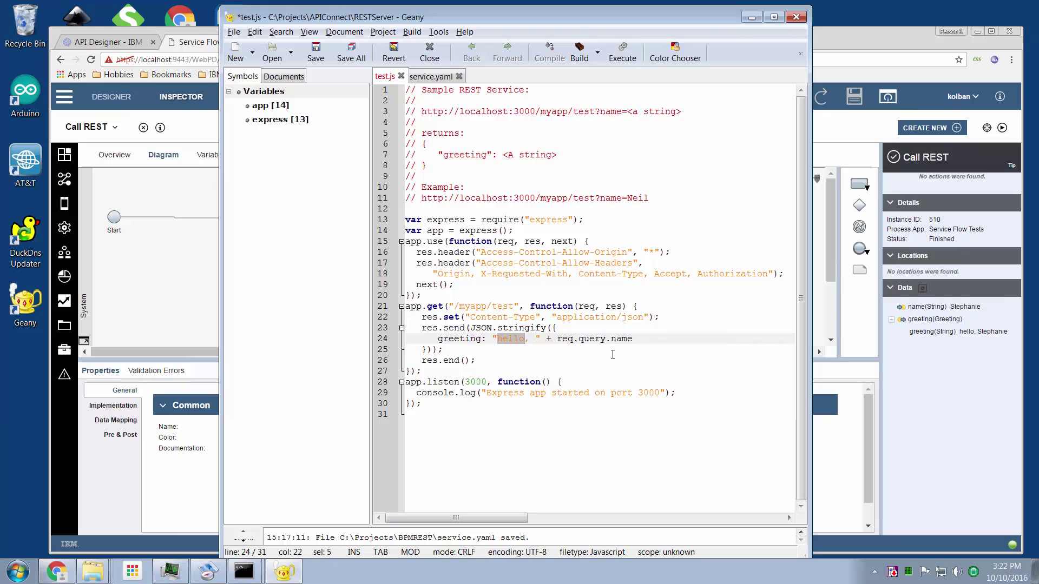
type("Goddb")
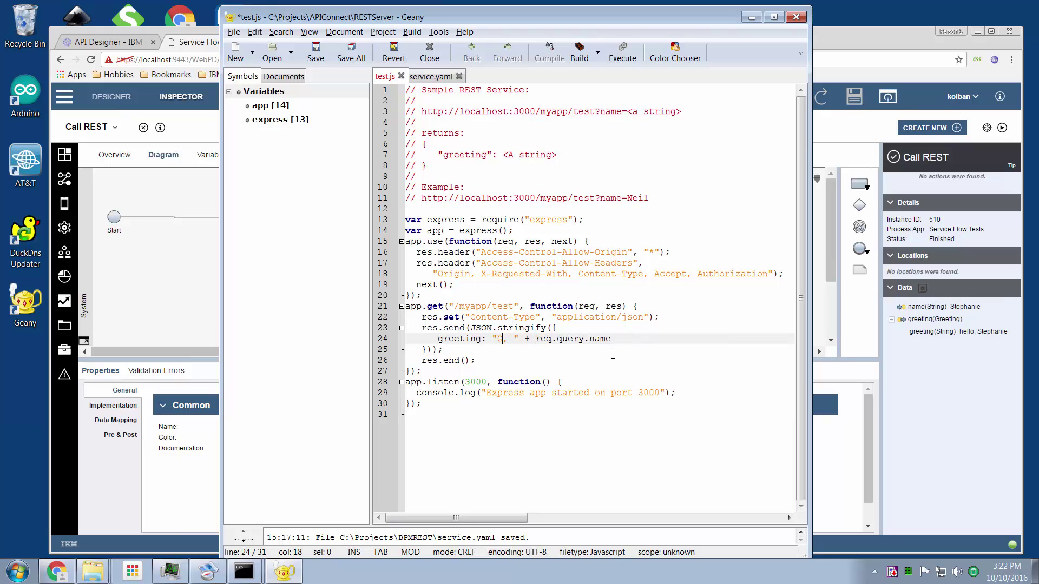
key("BackSpace")
key("BackSpace")
key("BackSpace")
type("odbye")
key("ctrl+s")
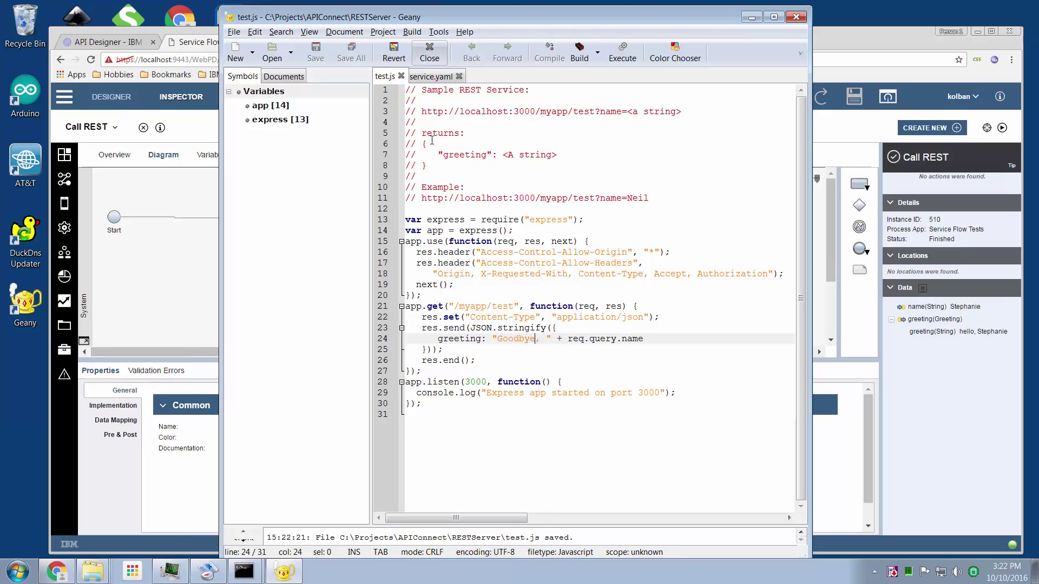
- Switch to the command prompt hosting the REST service, stop the server and restart it with node test.js
mouse_move(244, 571)
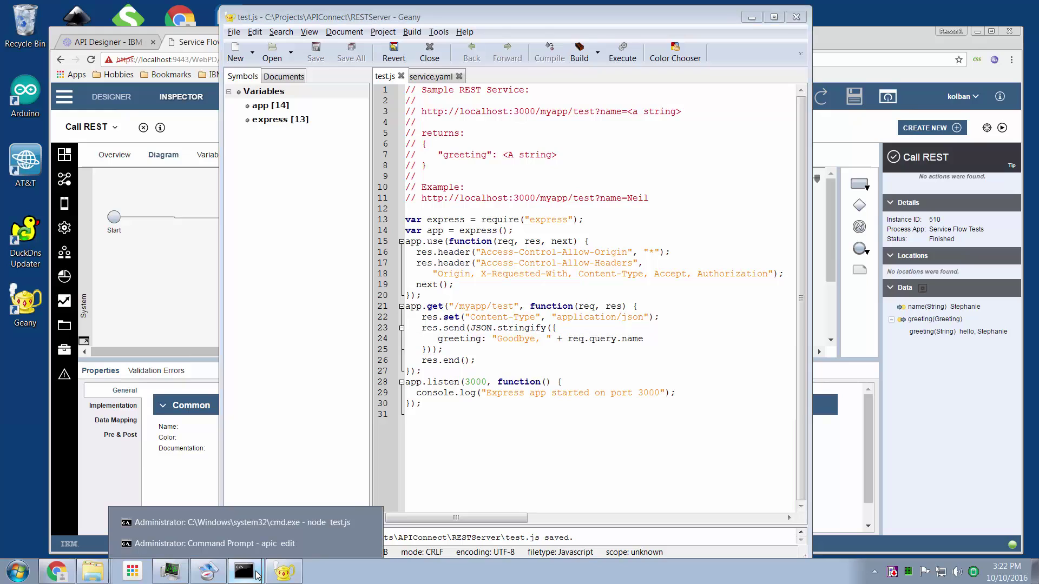
left_click(279, 525)
key("ctrl+c")
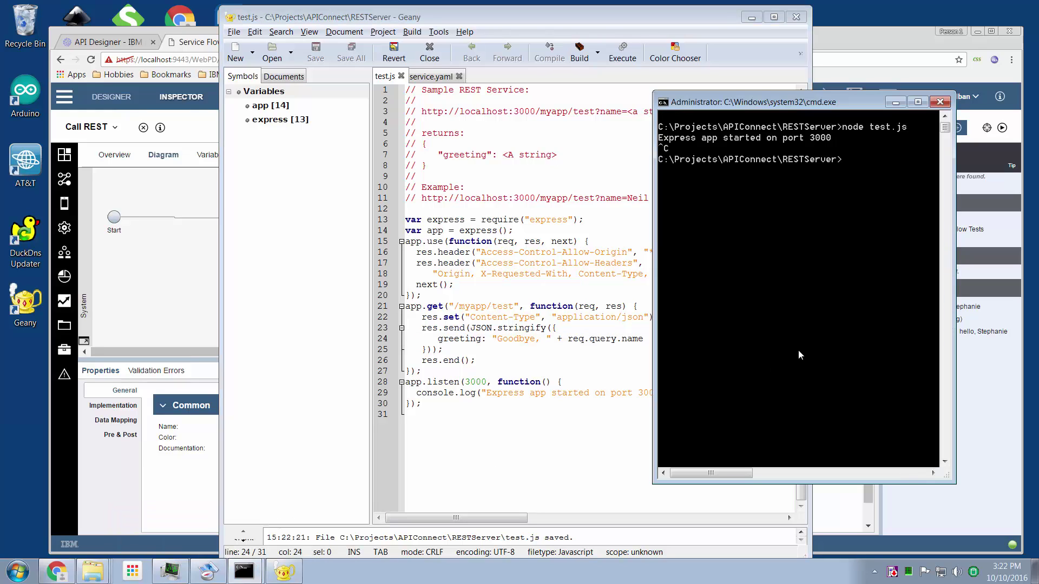
key("Up")
key("Return")
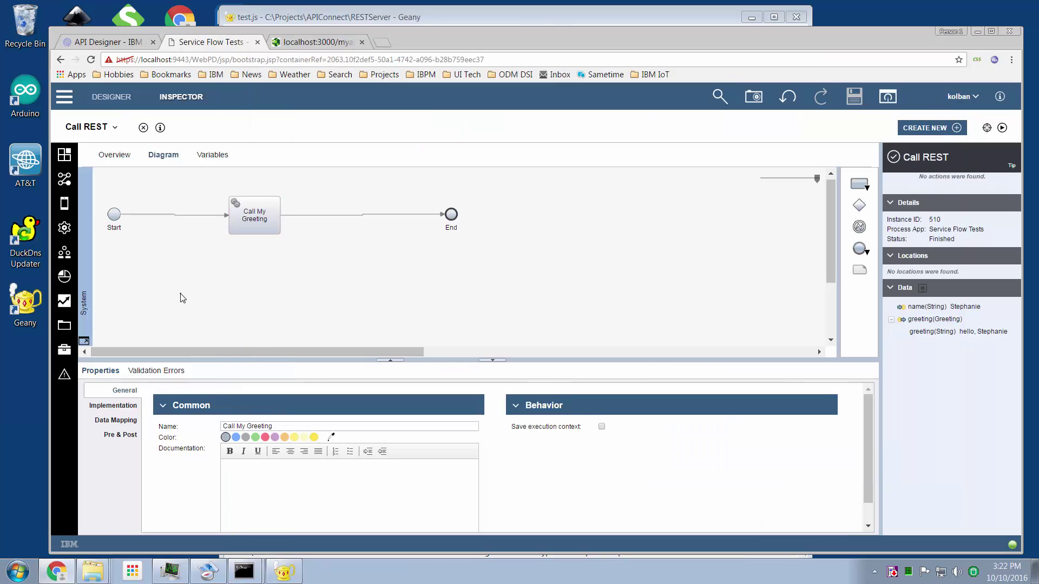
- Return to IBM BPM, debug the Call REST flow again through Call My Greeting and inspect the greeting output
left_click(197, 296)
left_click(1002, 128)
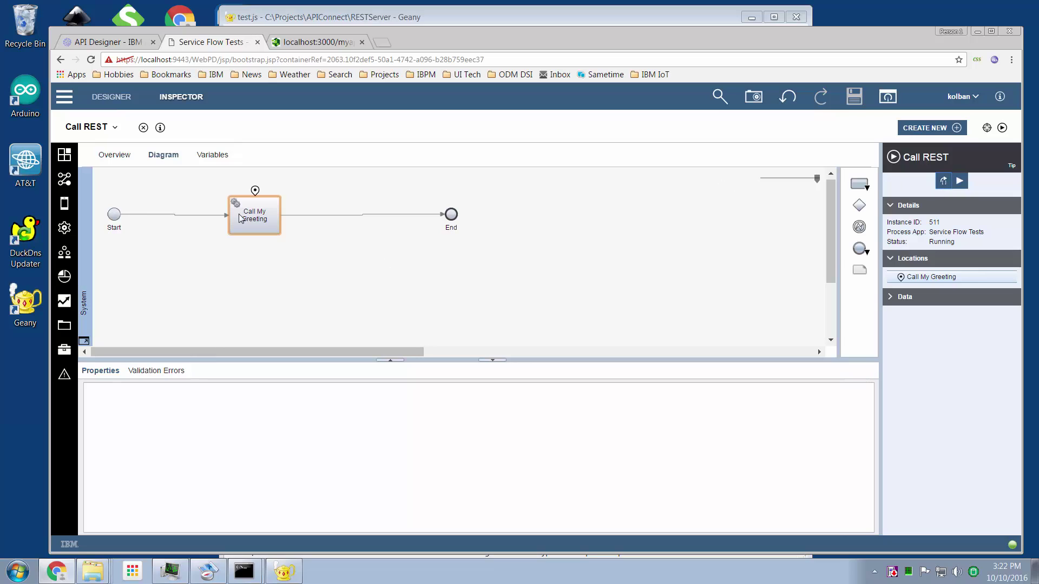
left_click(944, 181)
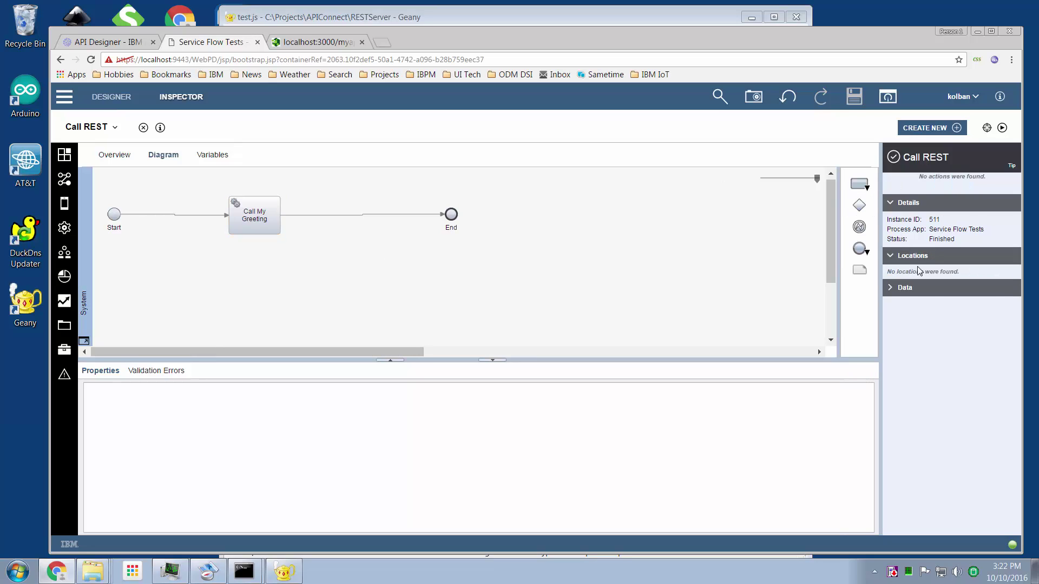
left_click(892, 289)
left_click(891, 321)
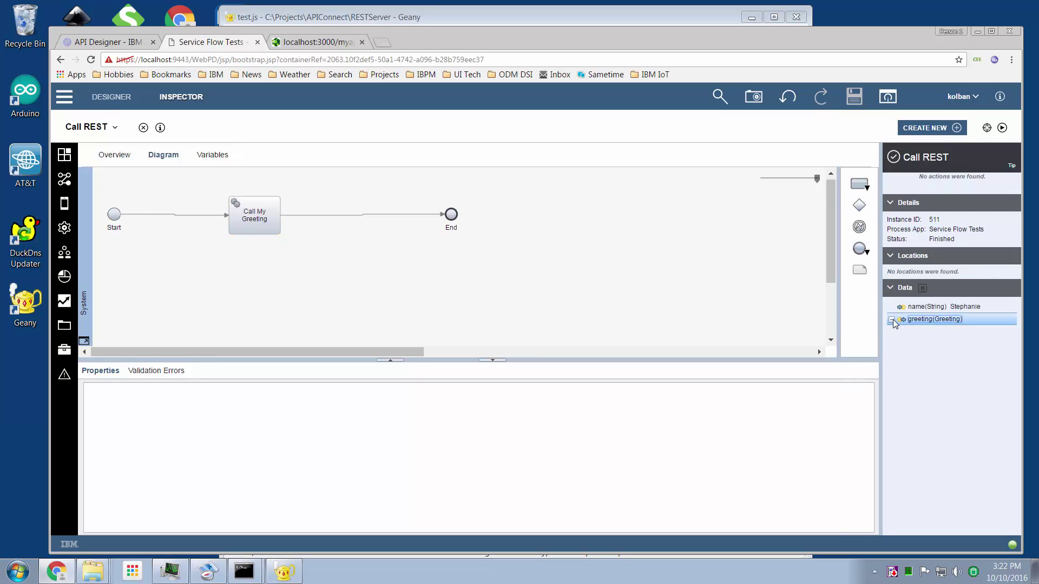
left_click_drag(956, 343, 991, 340)
left_click(984, 332)
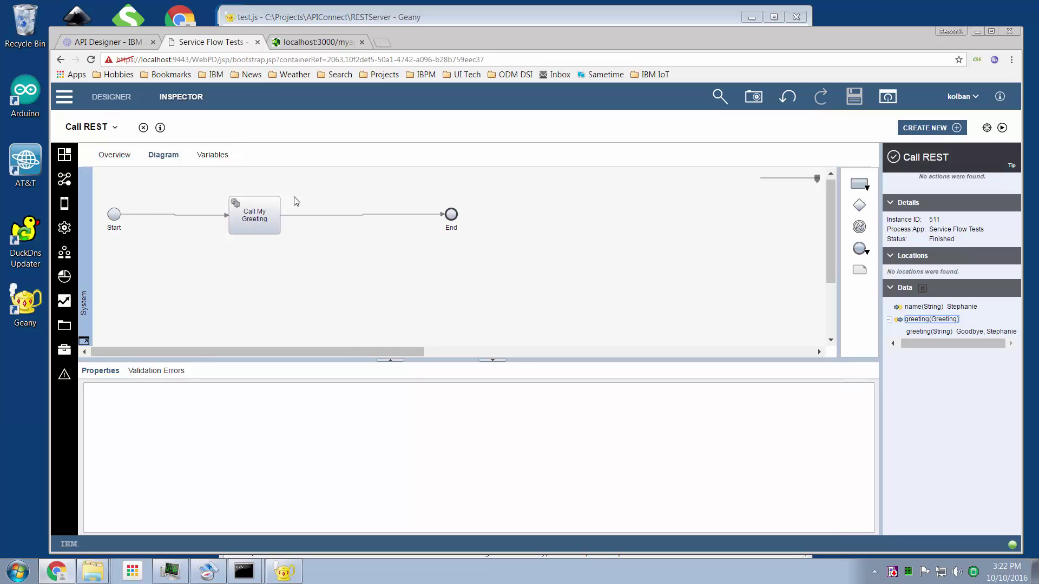
- Switch to API Designer and review the TestBPM definition's design view from Info through the /test path
left_click(93, 43)
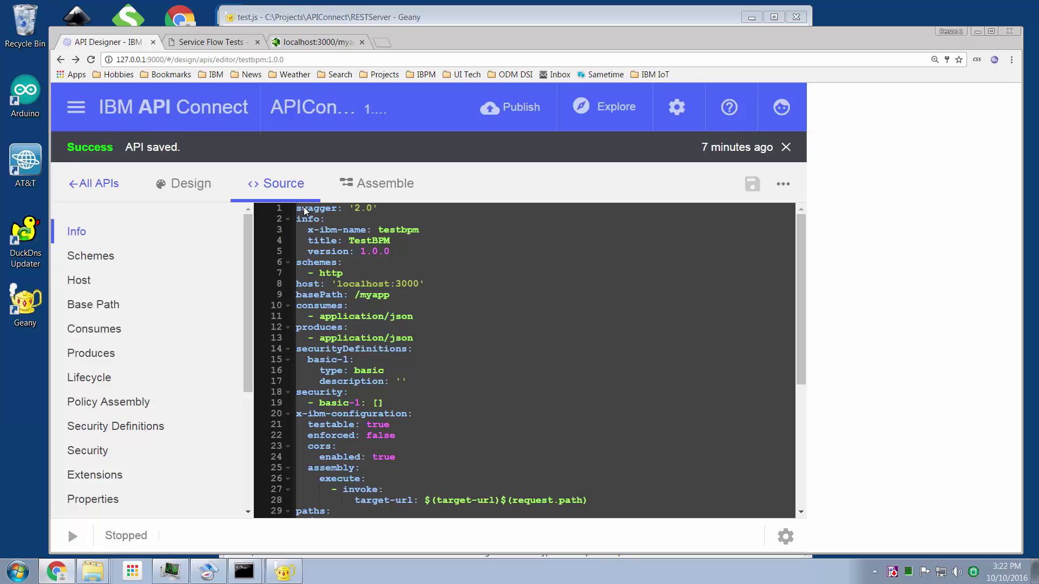
left_click(193, 184)
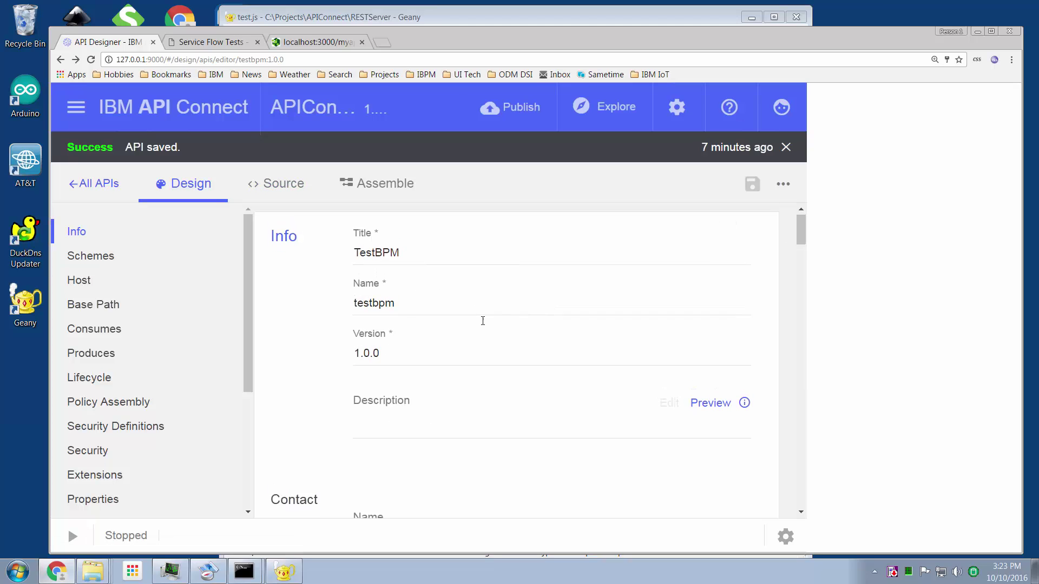
scroll(471, 317, "down", 10)
scroll(483, 321, "down", 15)
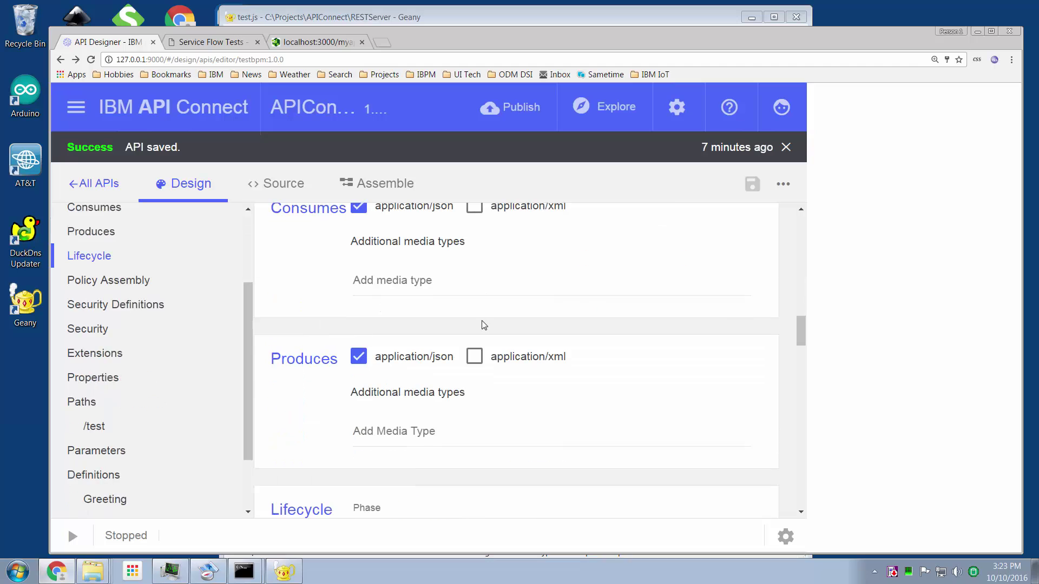
scroll(485, 295, "down", 15)
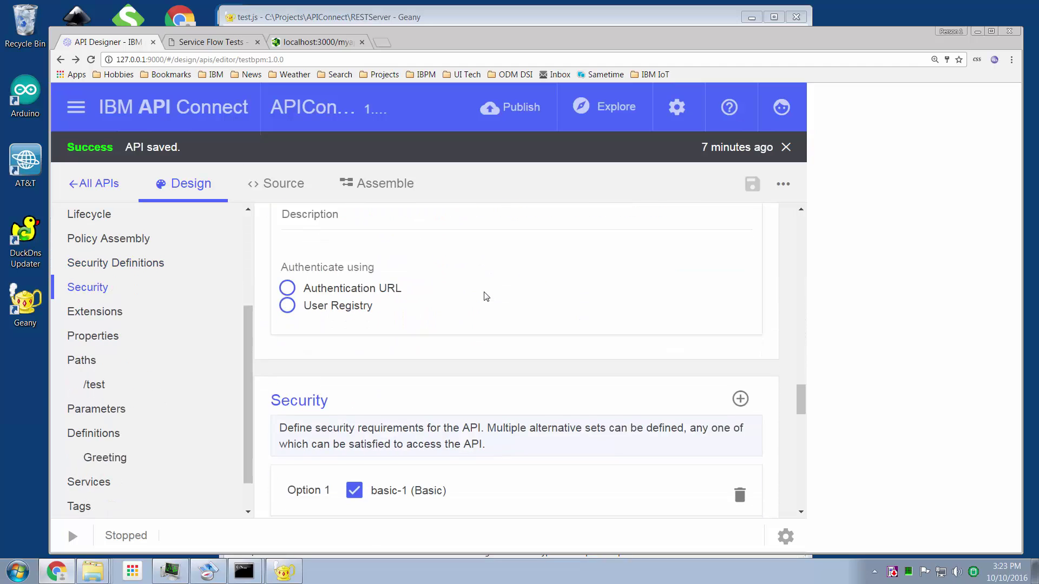
scroll(515, 288, "down", 1)
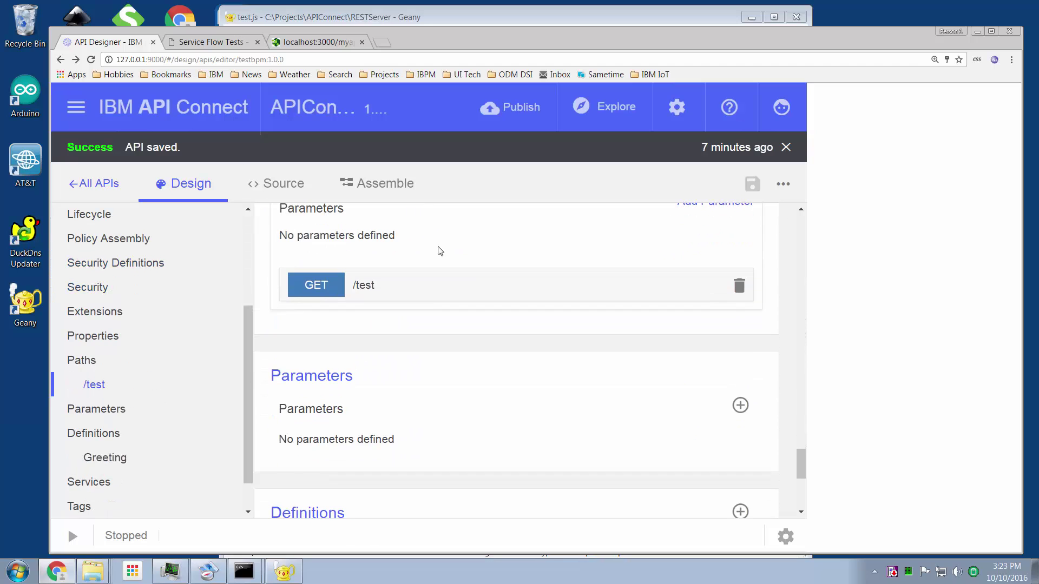